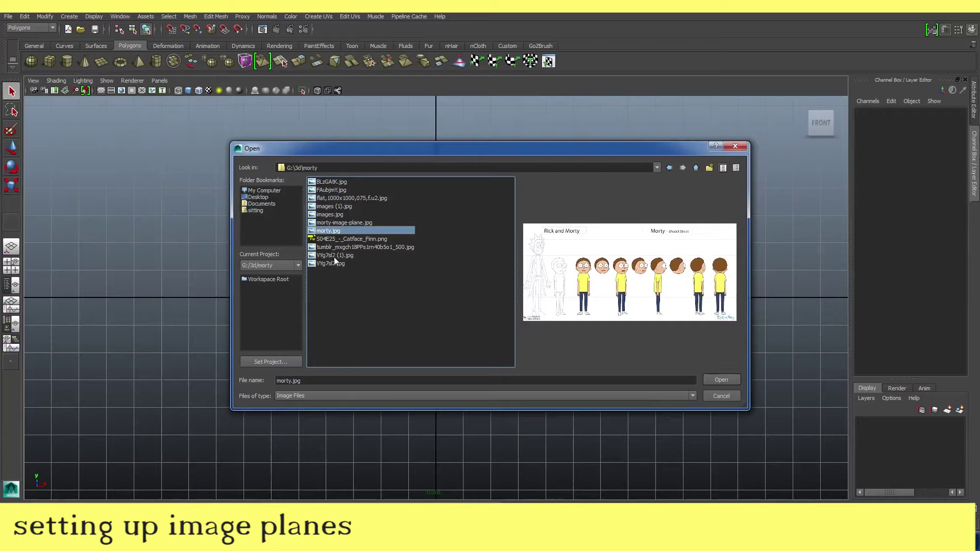
Step: Load the Morty model sheet as front and side image planes and add a polygon cube
left_click(721, 379)
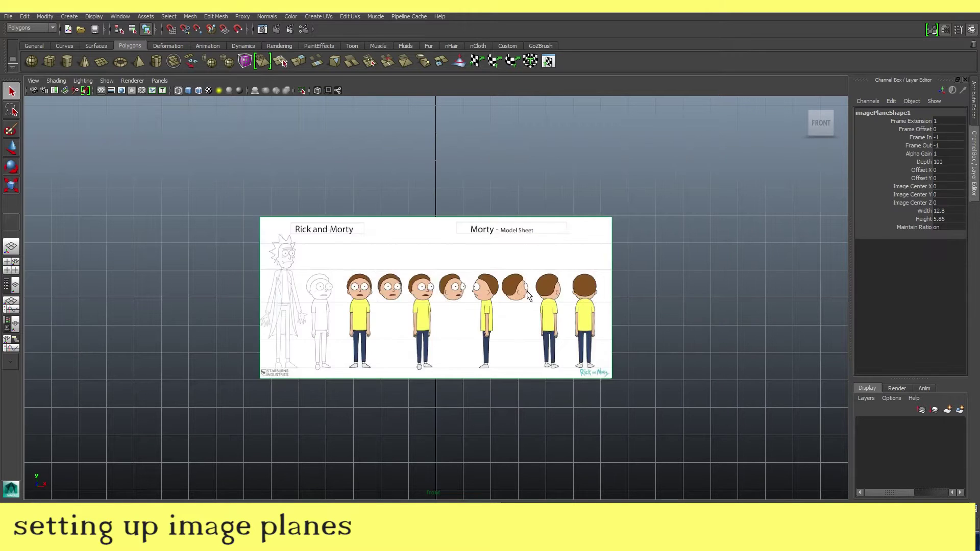
key("space")
double_click(334, 223)
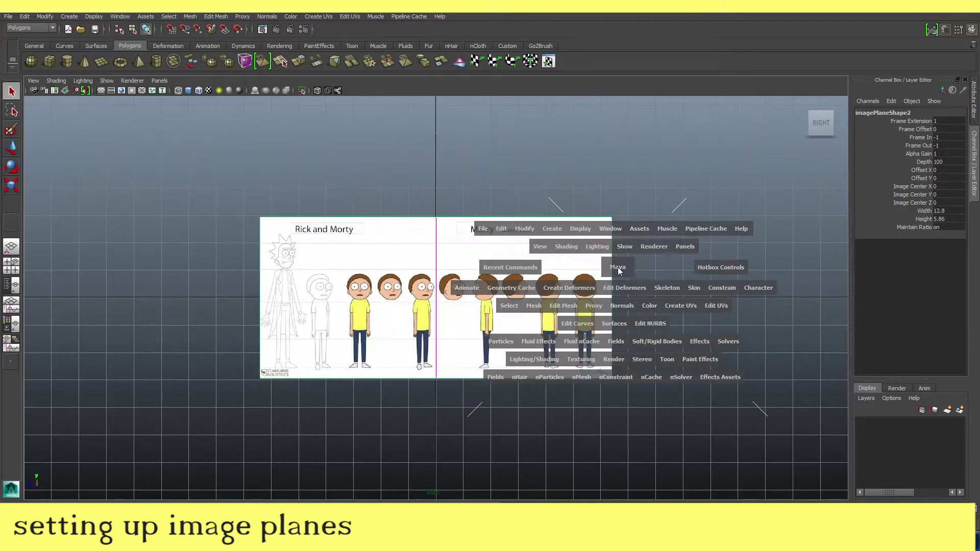
key("space")
mouse_move(590, 246)
left_mouse_down("alt")
mouse_move(491, 265)
mouse_move(587, 276)
left_mouse_up("alt")
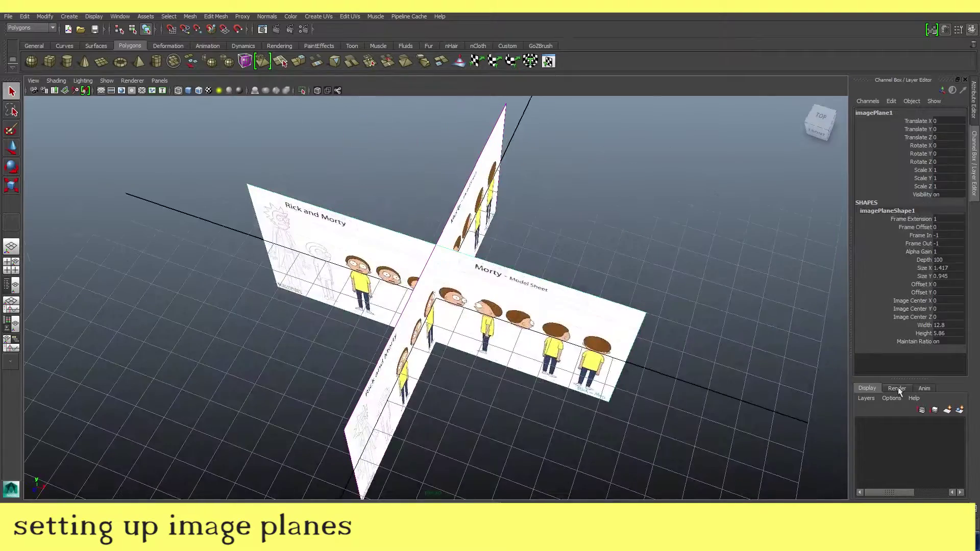
left_click(49, 61)
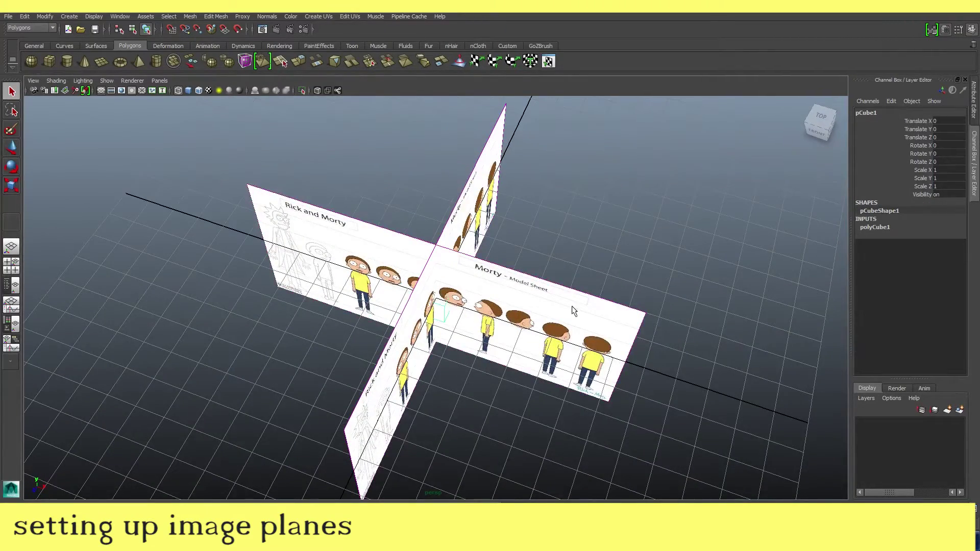
Step: Offset the image plane to Image Center Z -7.9 and X -7.9, then view from the front
left_click_drag(388, 245, 449, 262, "alt")
left_click(438, 207)
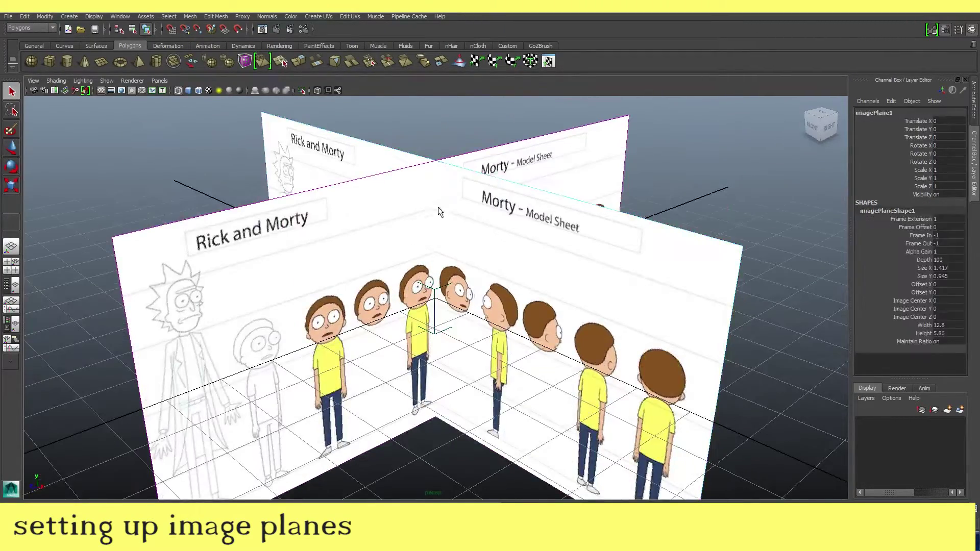
right_click_drag(438, 207, 516, 247, "alt")
left_click(914, 309)
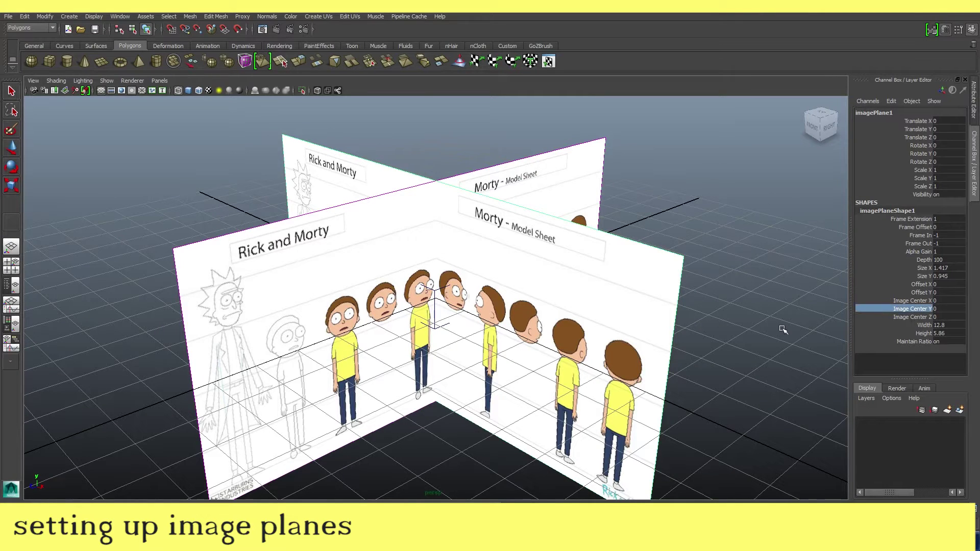
middle_click_drag(912, 317, 712, 321)
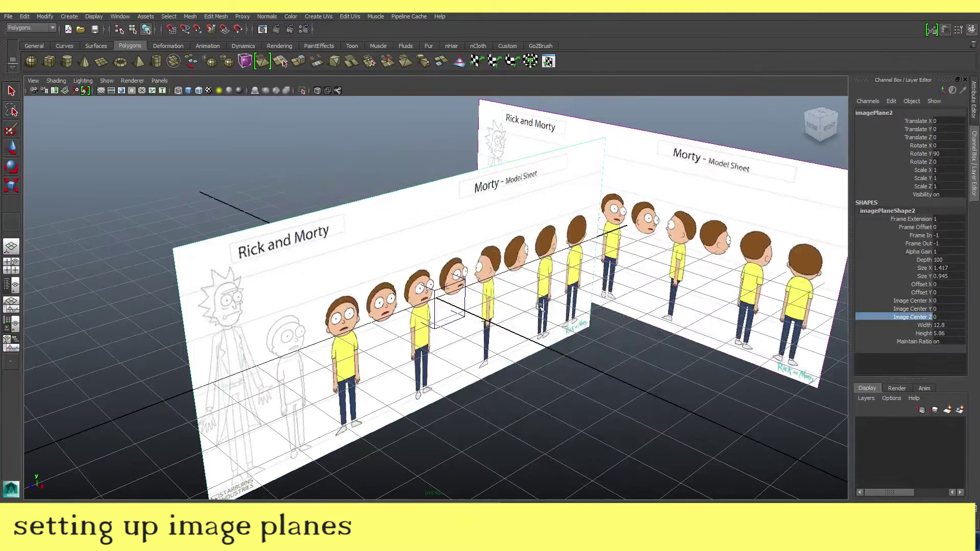
left_click(913, 301)
middle_click_drag(917, 302, 663, 357)
key("space")
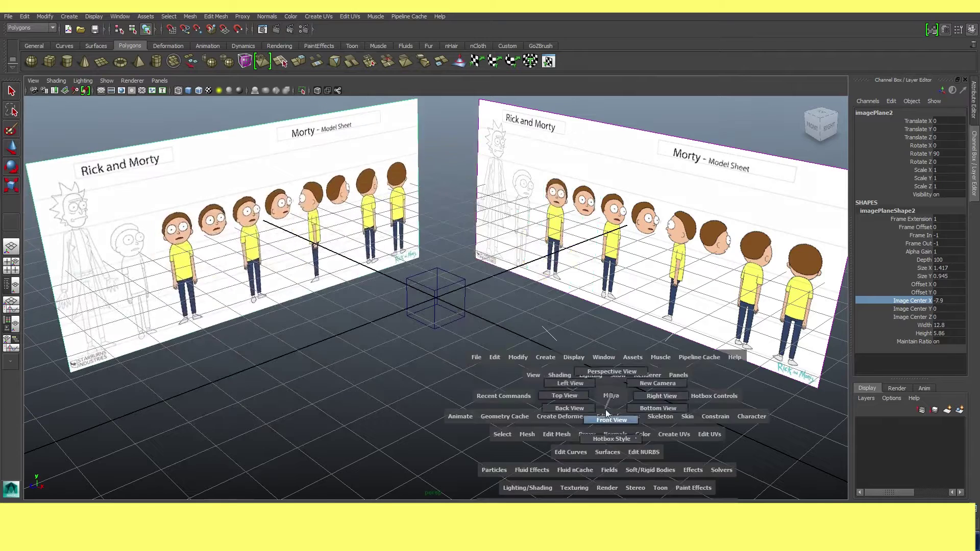
left_click(607, 414)
scroll(437, 307, "up", 5)
Step: Smooth the cube and move it onto Morty's head in the front view
key("5")
left_click(195, 16)
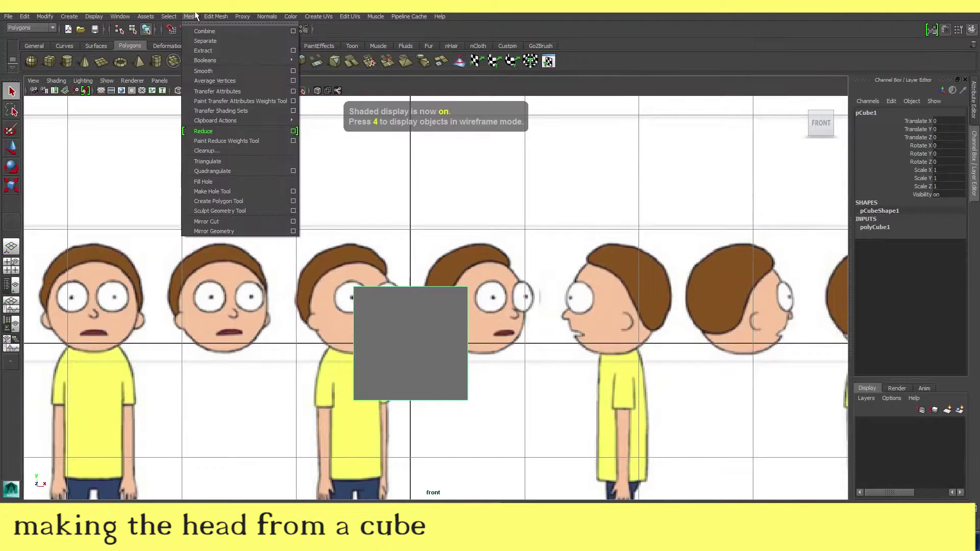
left_click(203, 71)
key("w")
key("F8")
key("F8")
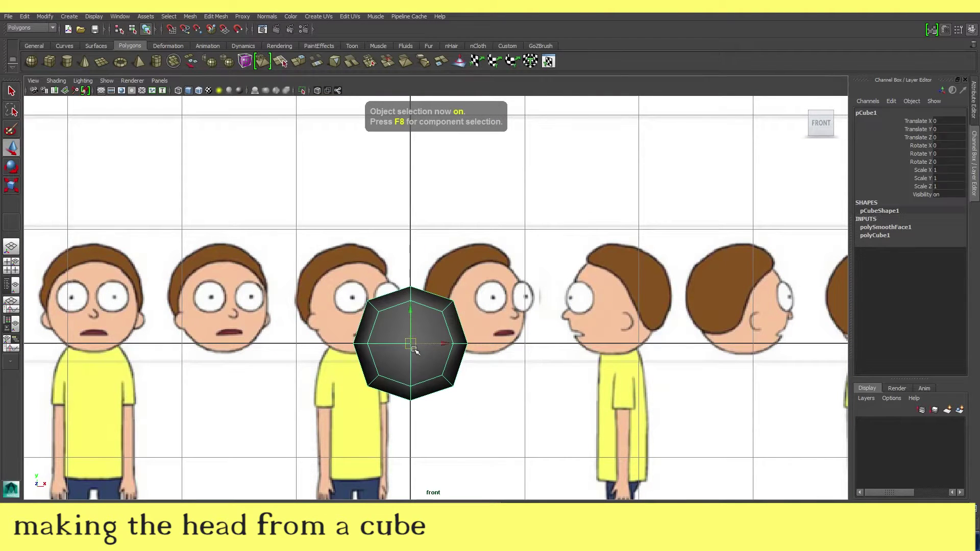
left_click_drag(413, 348, 90, 294)
middle_click_drag(91, 293, 319, 330, "alt")
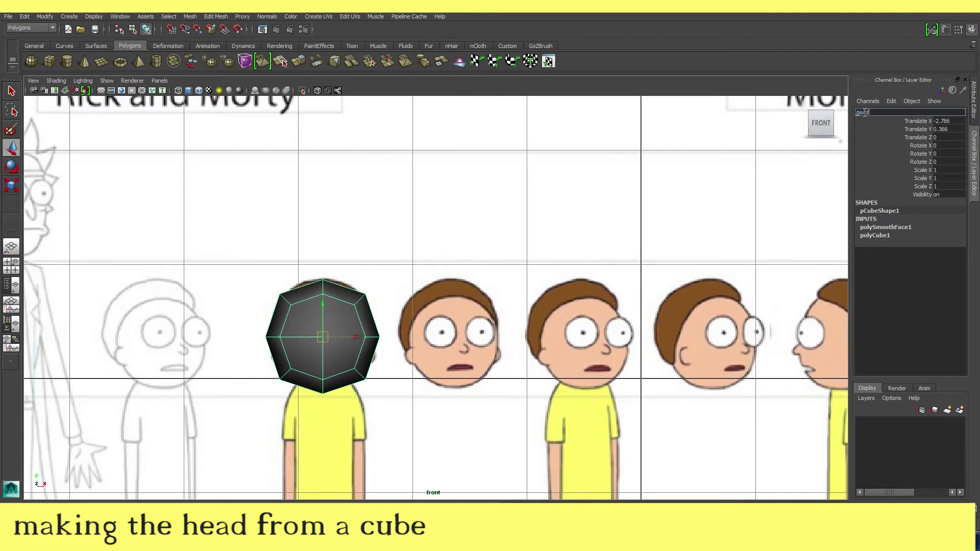
Step: Position the head on the side-view profile and scale it to about 0.93
key("space")
left_click_drag(427, 306, 459, 306)
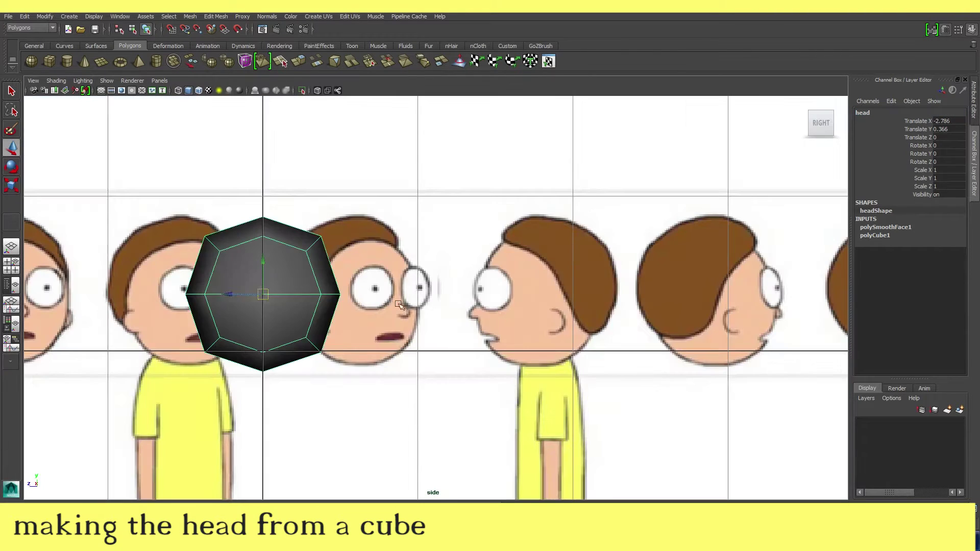
mouse_move(225, 307)
left_mouse_down()
mouse_move(516, 306)
mouse_move(504, 310)
left_mouse_up()
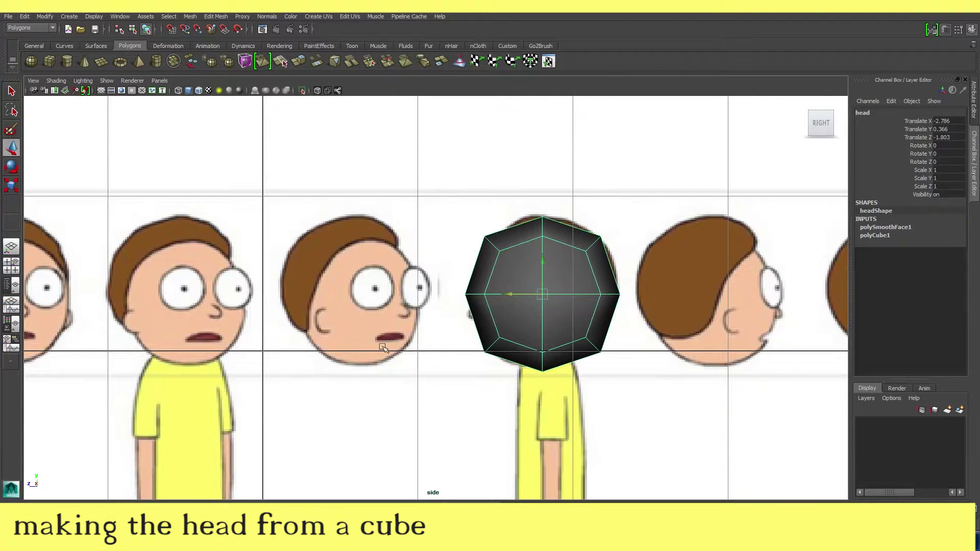
left_click(623, 361)
mouse_move(623, 360)
right_mouse_down("alt")
mouse_move(706, 368)
mouse_move(595, 330)
right_mouse_up("alt")
left_click(707, 368)
key("r")
mouse_move(594, 329)
left_mouse_down()
mouse_move(608, 321)
mouse_move(602, 367)
left_mouse_up()
Step: Resize the head in wireframe to fit Morty's front-view head
key("space")
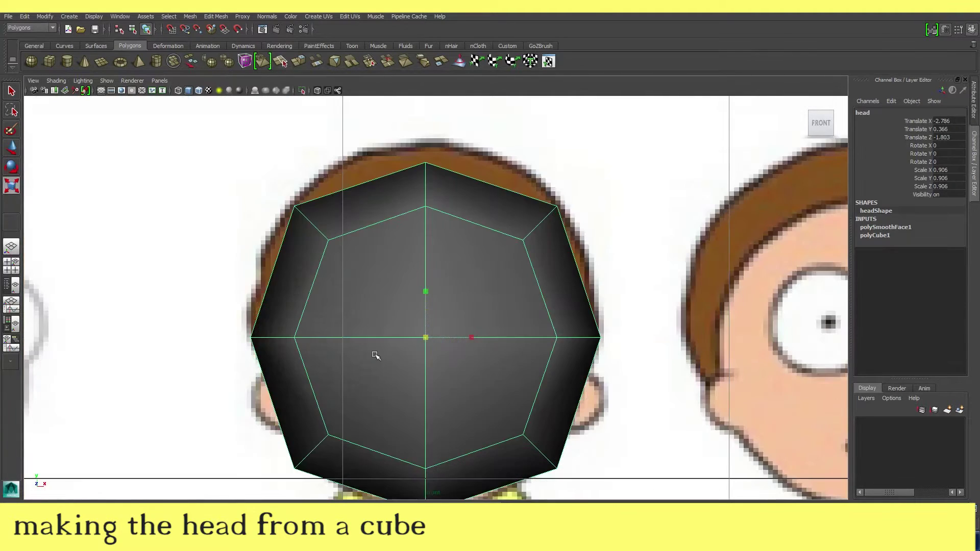
key("4")
left_click_drag(413, 335, 467, 332)
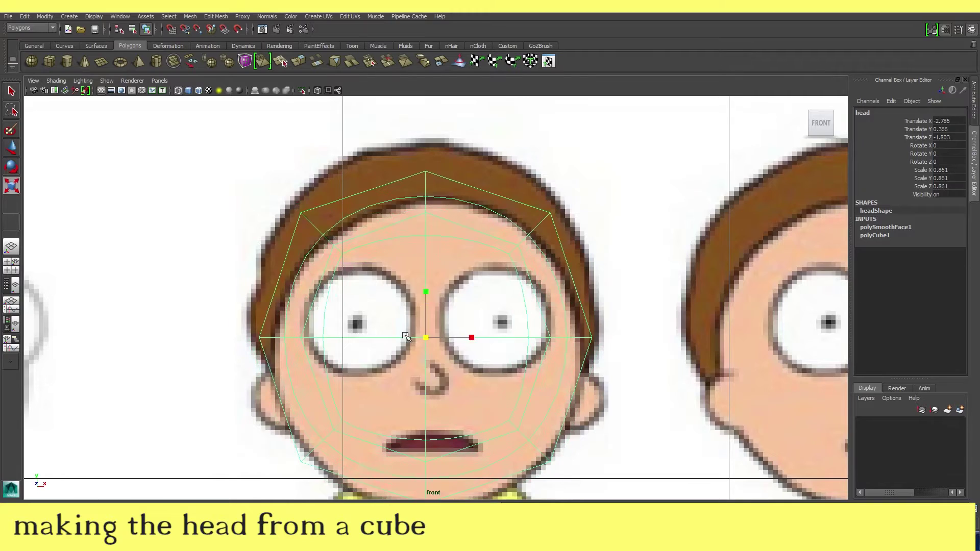
key("5")
scroll(468, 332, "down", 5)
left_click(107, 282)
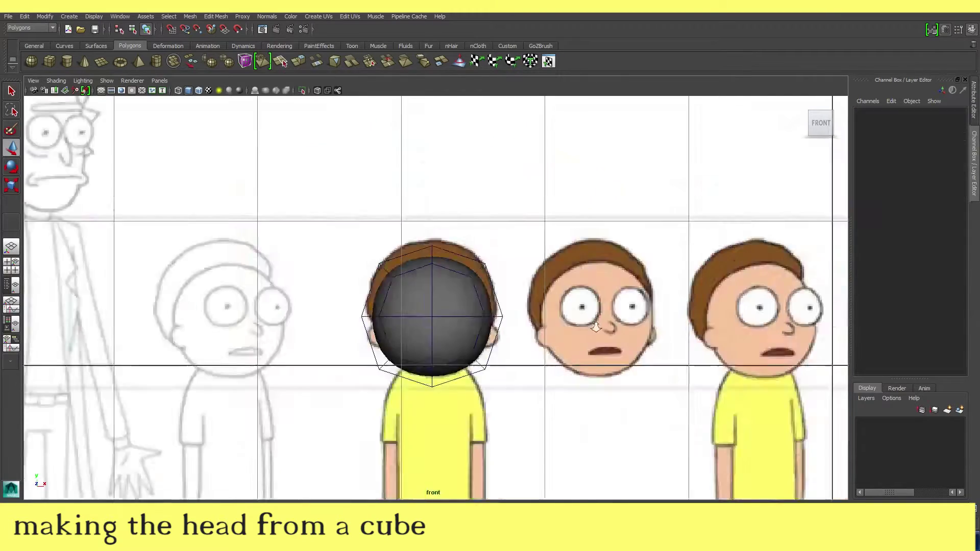
Step: Use a Two Panes Side by Side layout with front view left and side view right
left_click(11, 267)
left_click(11, 286)
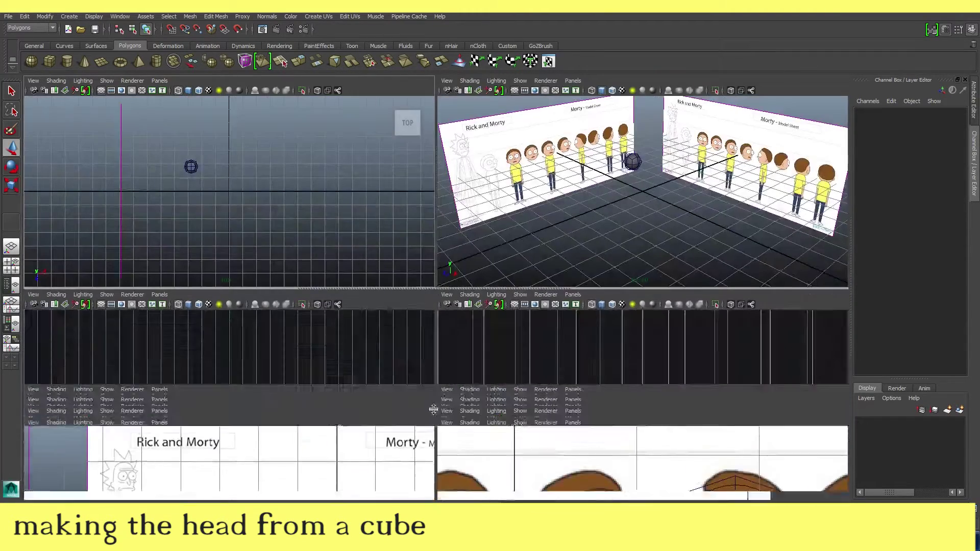
key("space")
left_click(250, 317)
key("space")
left_click(661, 269)
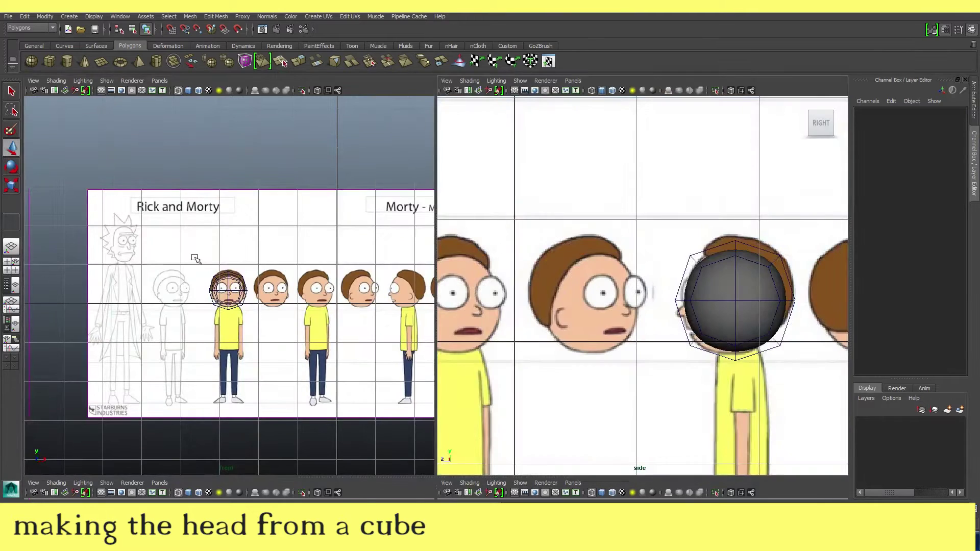
scroll(204, 260, "up", 10)
key("4")
Step: Select the shaded head, preview it smoothed, and frame it in the side view
left_click(195, 268)
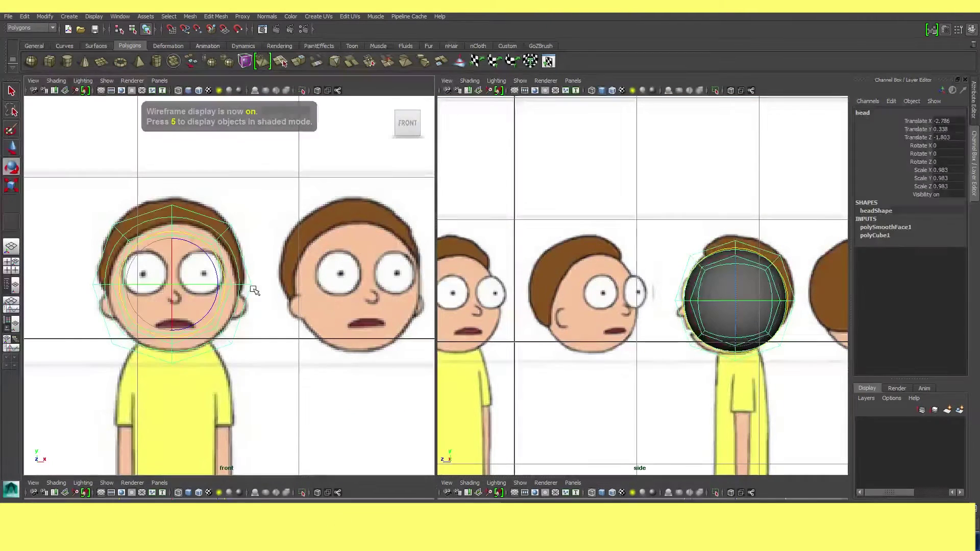
key("5")
left_click(247, 240)
left_click(198, 295)
key("w")
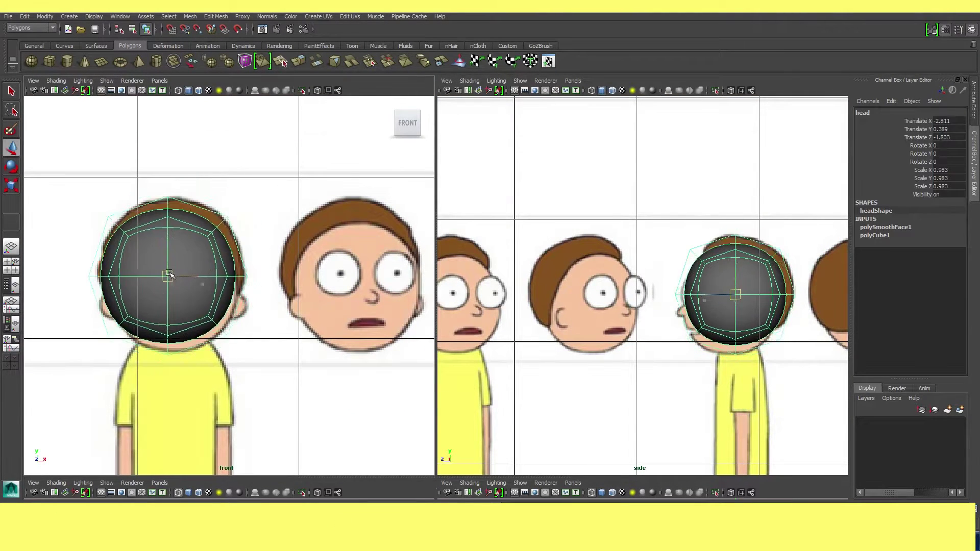
key("2")
key("f")
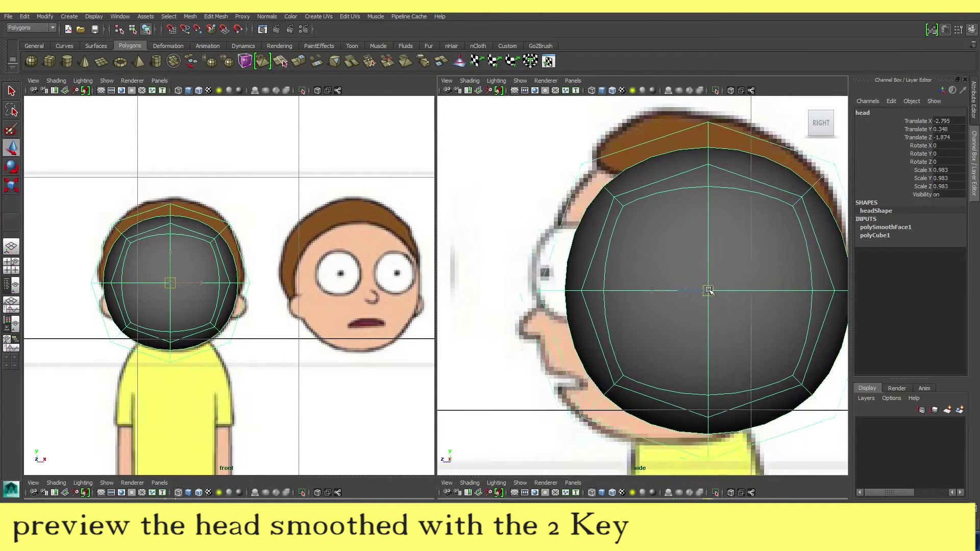
Step: Move head vertices to match Morty's jaw and skull outline
key("F9")
left_click(589, 387)
left_click_drag(596, 392, 587, 403)
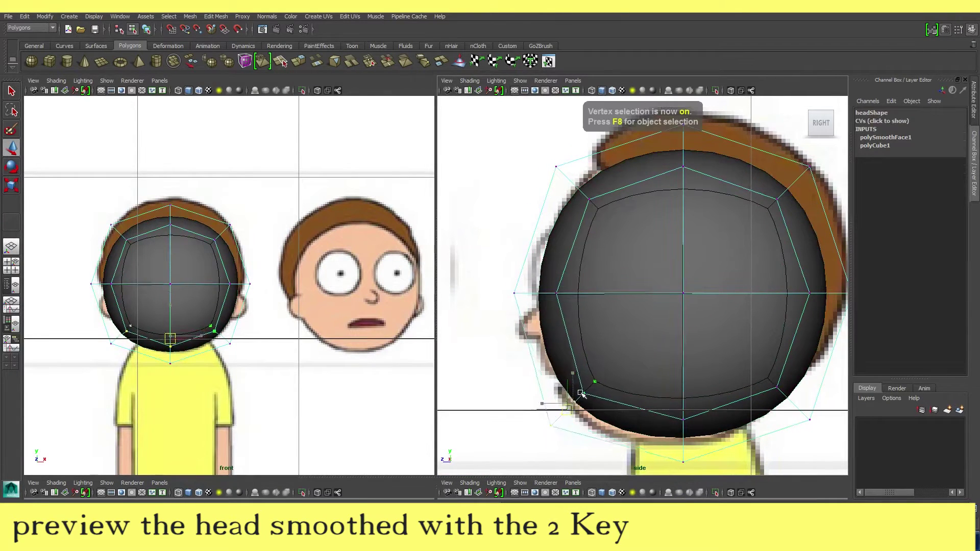
left_click_drag(508, 271, 540, 301)
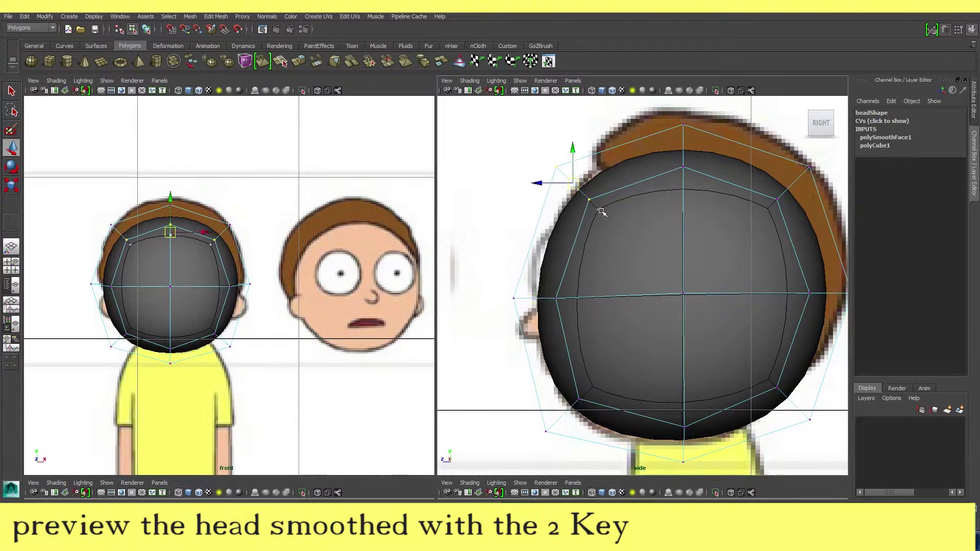
key("4")
key("5")
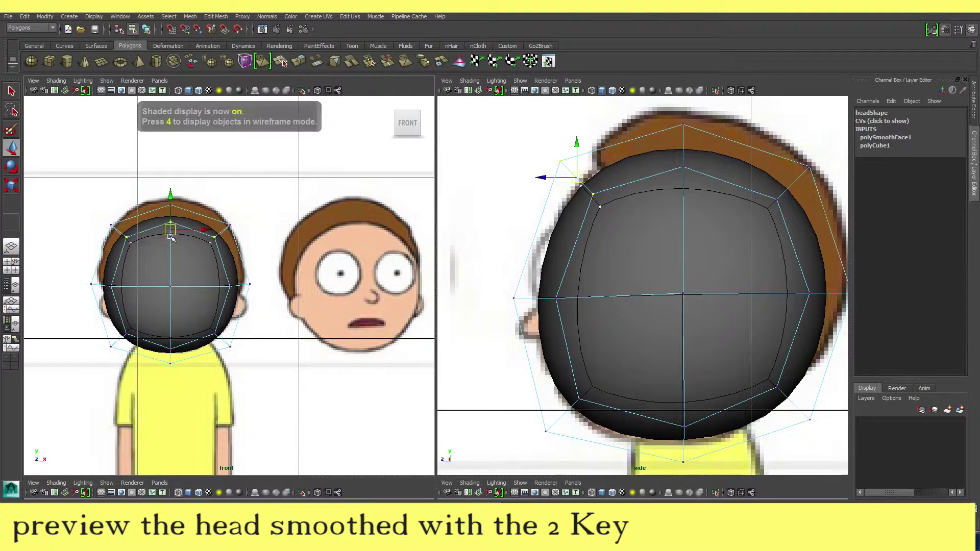
key("4")
key("5")
key("4")
key("f")
Step: Scale the head to 0.911, lower it slightly, and shift it back in side view
key("F8")
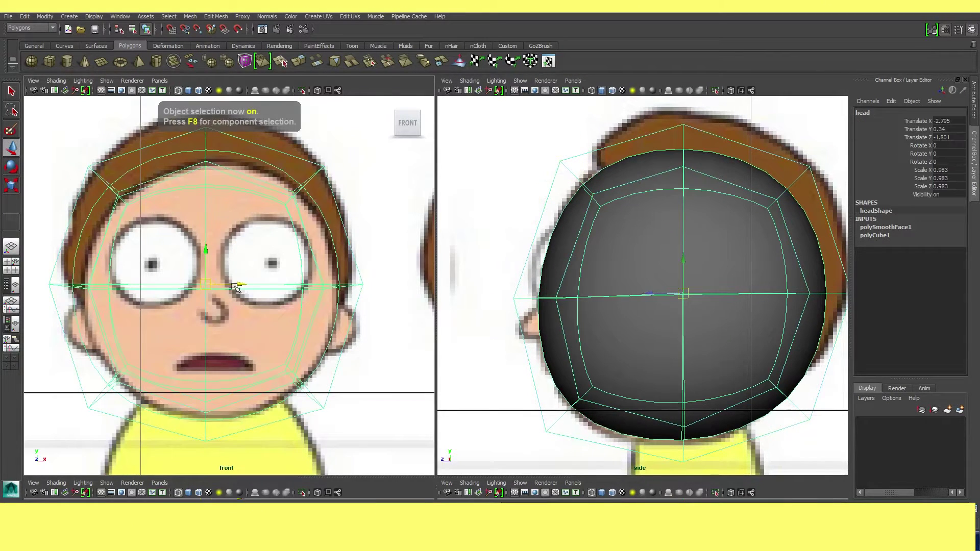
left_click_drag(199, 285, 210, 240)
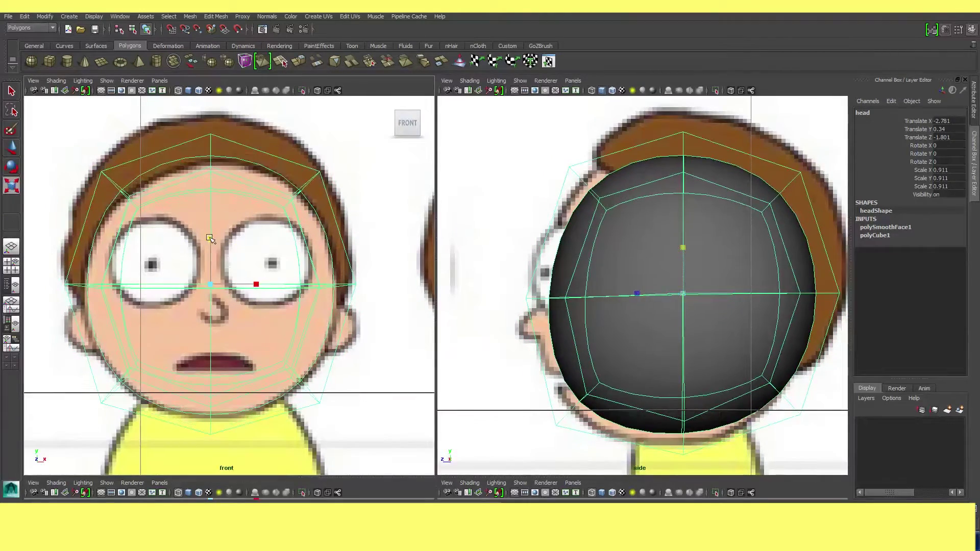
key("w")
left_click_drag(211, 244, 213, 251)
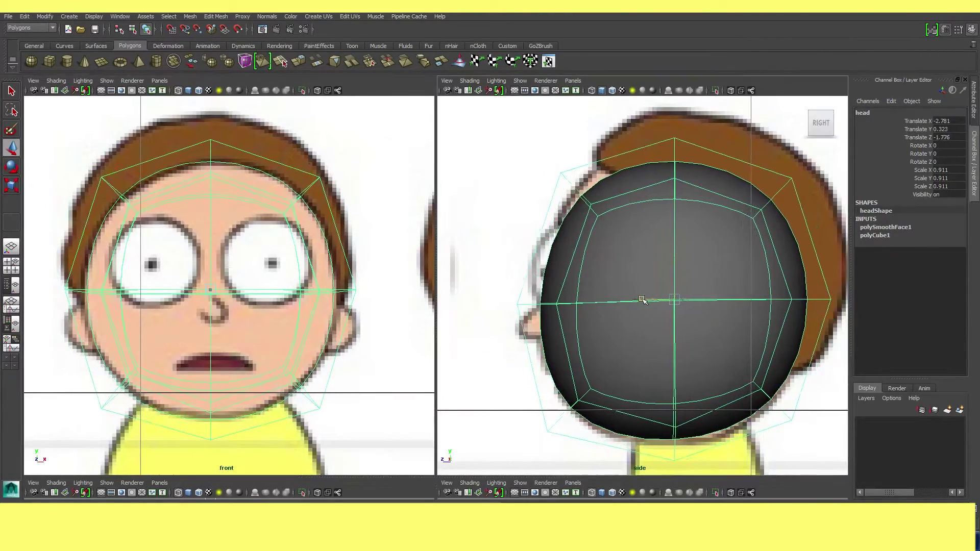
left_click_drag(651, 299, 641, 300)
key("F9")
left_click(600, 212)
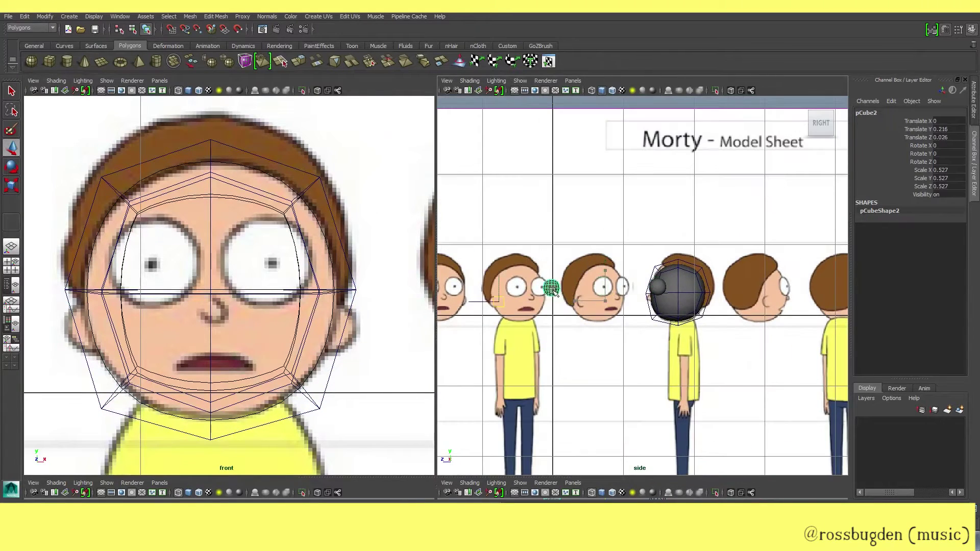
Step: Move the first eye forward onto Morty's face and centre it in the front view
scroll(551, 290, "down", 5)
left_click_drag(699, 317, 615, 315)
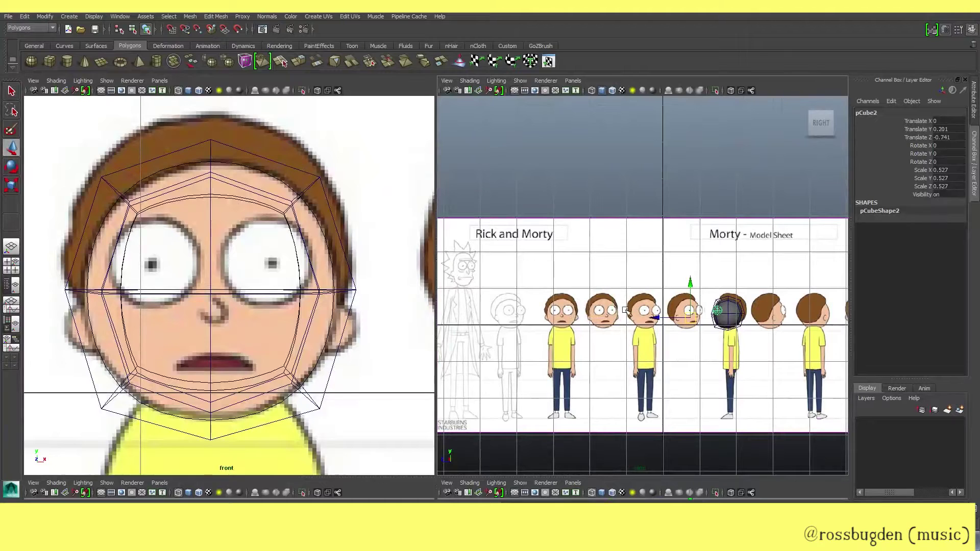
key("f")
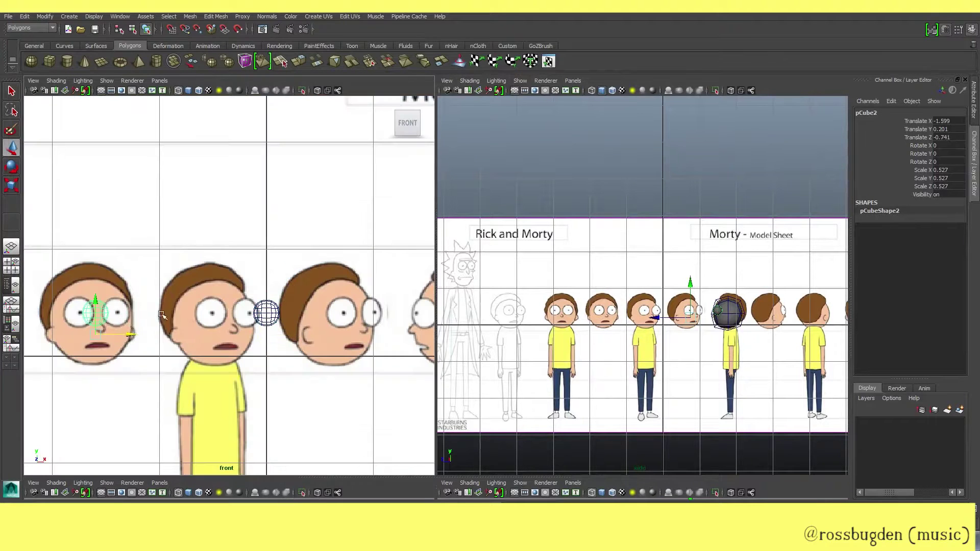
middle_click_drag(161, 315, 296, 335, "alt")
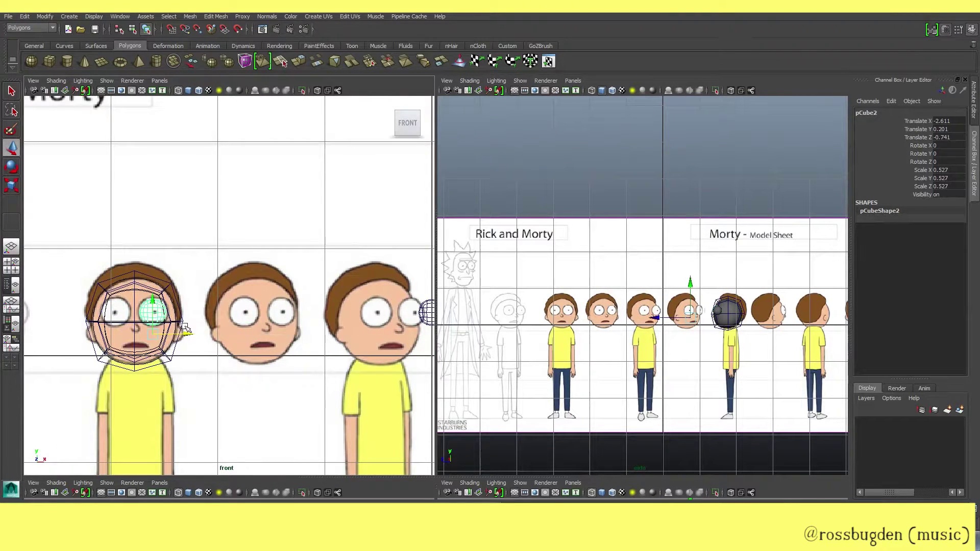
left_click(363, 324)
scroll(257, 314, "up", 5)
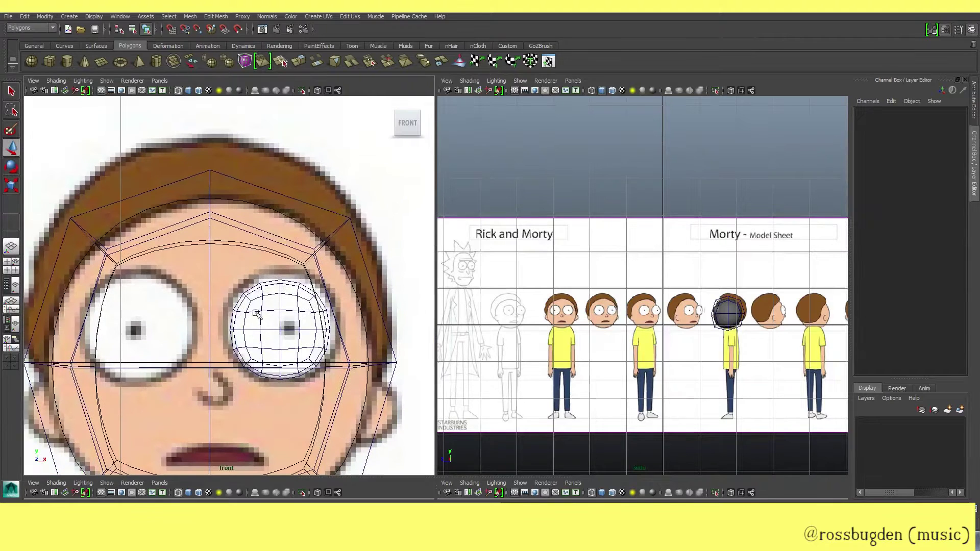
left_click(267, 362)
Step: Move the second eye over Morty's other eye, then reselect the head in wireframe
left_click(510, 47)
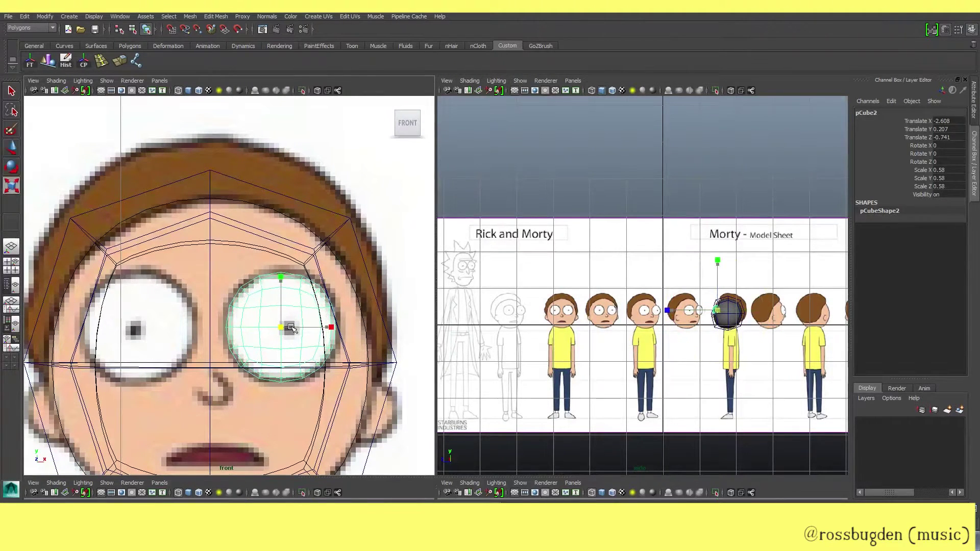
left_click_drag(309, 326, 163, 331)
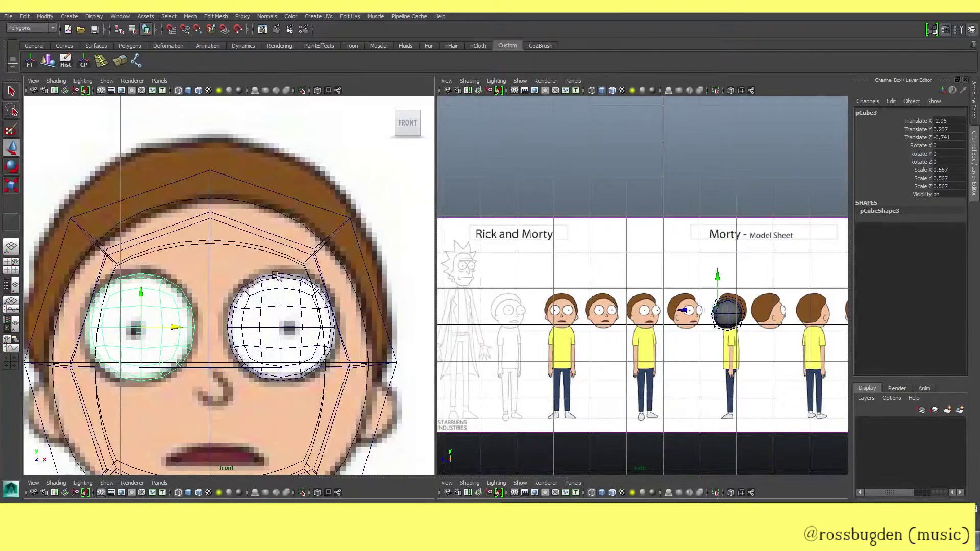
key("5")
left_click(383, 205)
scroll(415, 240, "down", 3)
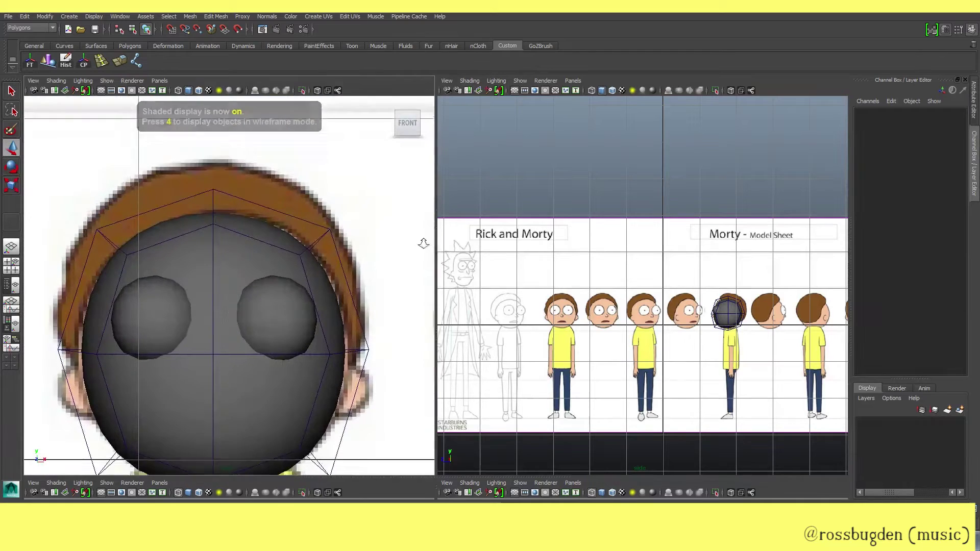
middle_click_drag(423, 243, 280, 237, "alt")
left_click(277, 297)
key("4")
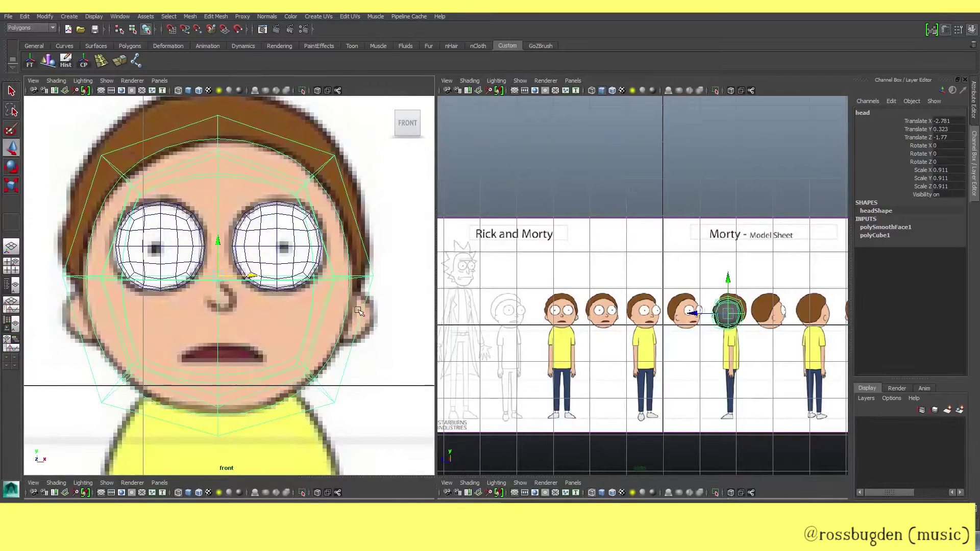
Step: Raise the head's top vertex to the side reference outline
middle_click_drag(359, 312, 315, 333, "alt")
scroll(646, 301, "up", 5)
scroll(646, 301, "up", 3)
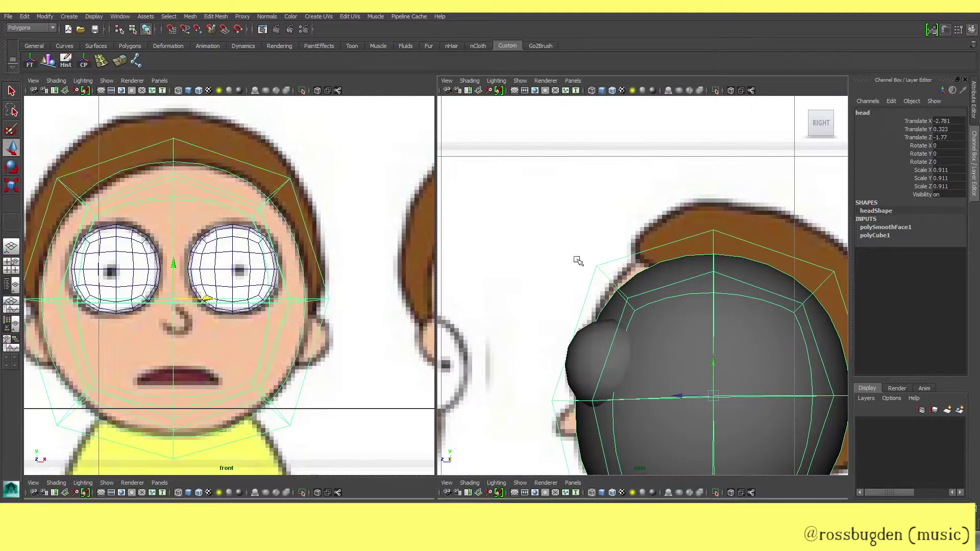
key("4")
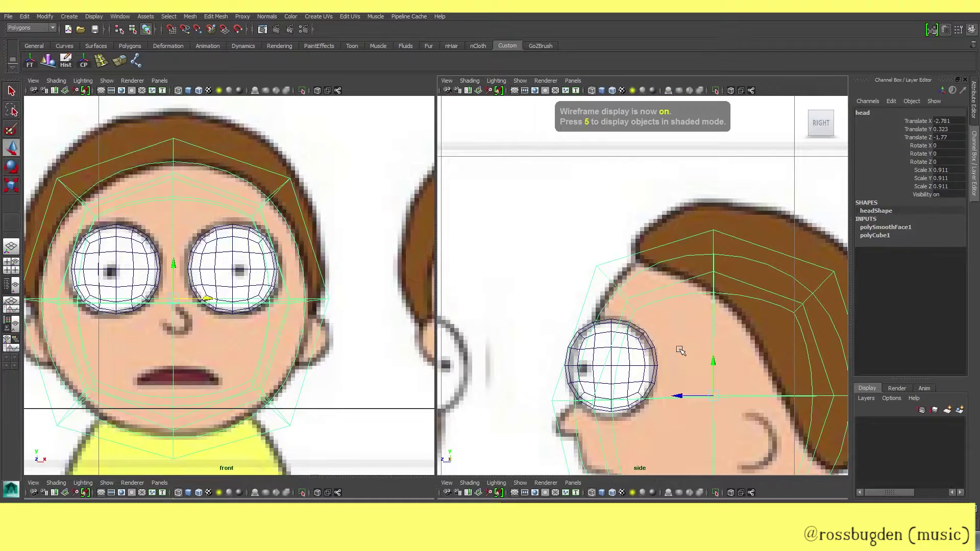
key("F9")
left_click_drag(571, 241, 655, 314)
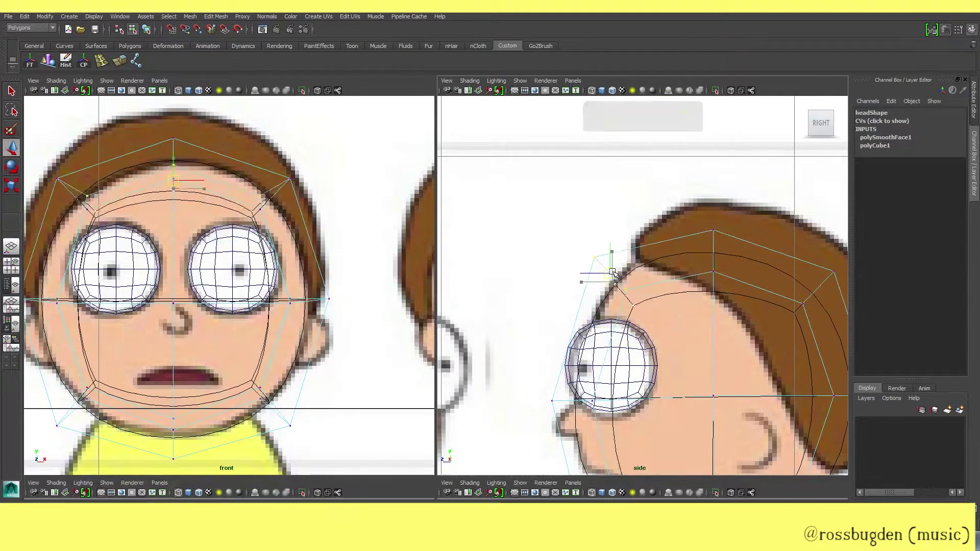
left_click_drag(612, 278, 616, 269)
scroll(666, 299, "down", 3)
scroll(673, 298, "up", 1)
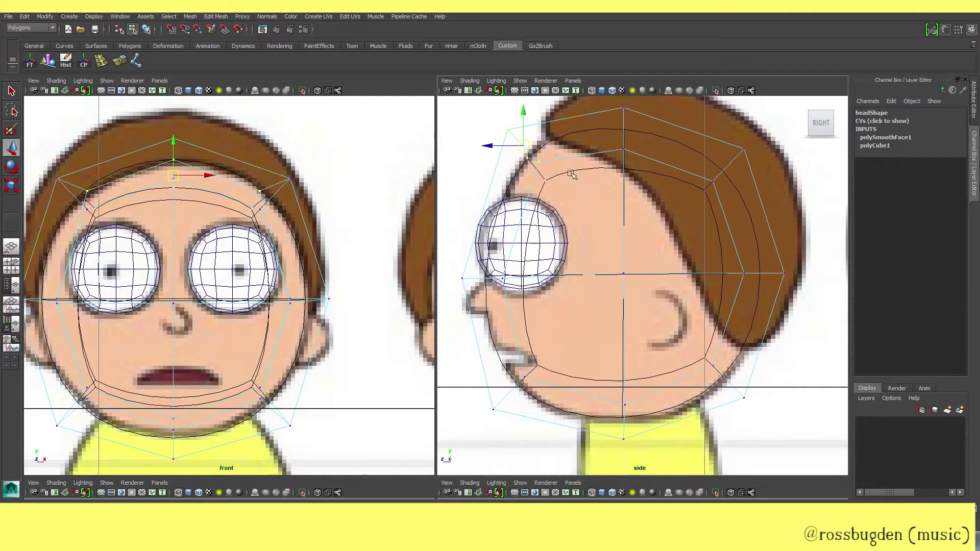
Step: Compare the head shaded and wireframe, then turn off the smooth preview
key("5")
key("4")
key("5")
key("4")
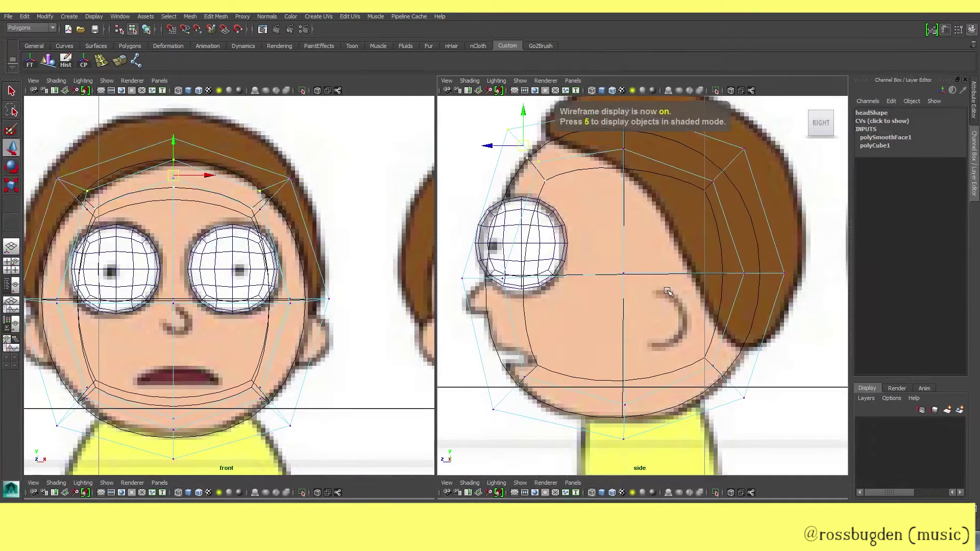
key("5")
key("1")
key("F8")
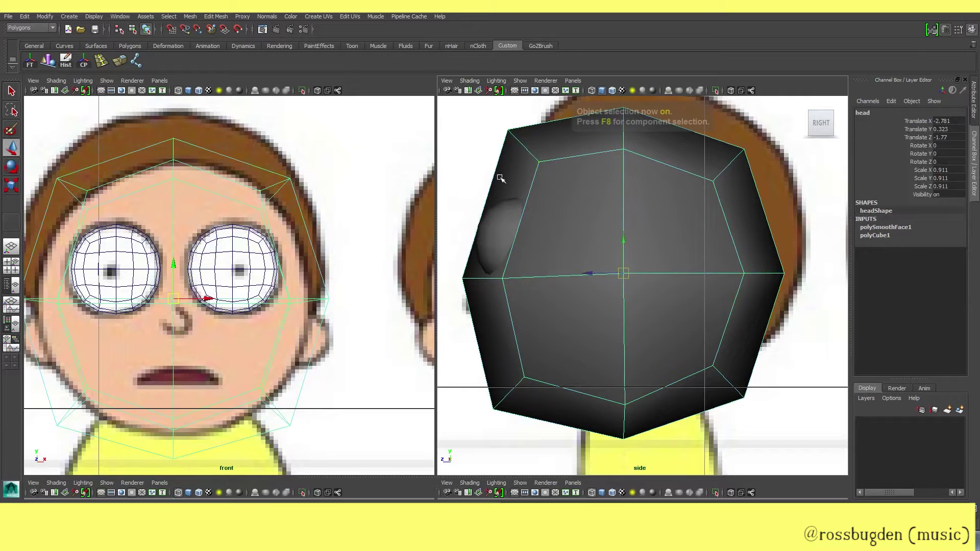
middle_click_drag(553, 303, 598, 268, "alt")
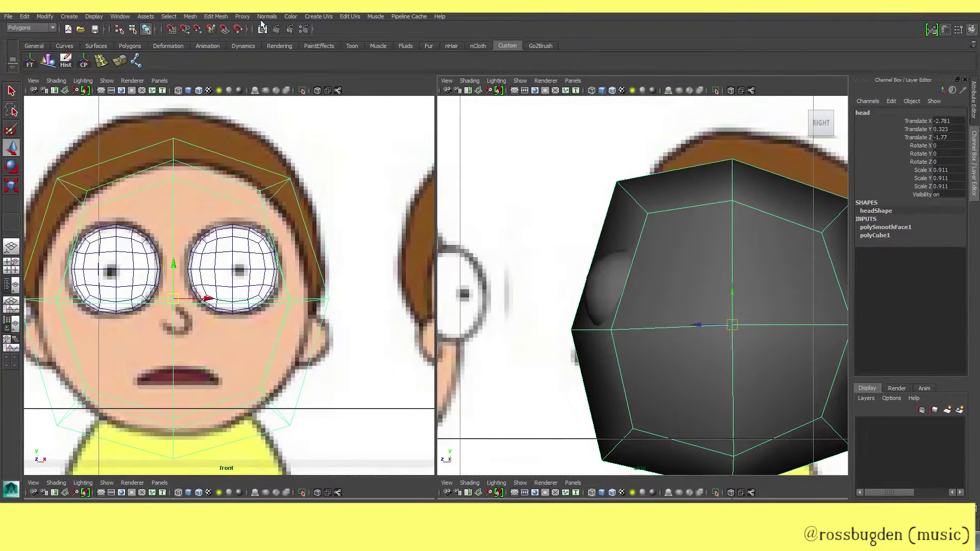
Step: Insert an edge loop across the face and preview the head smoothed
left_click(216, 16)
left_click(253, 123)
key("4")
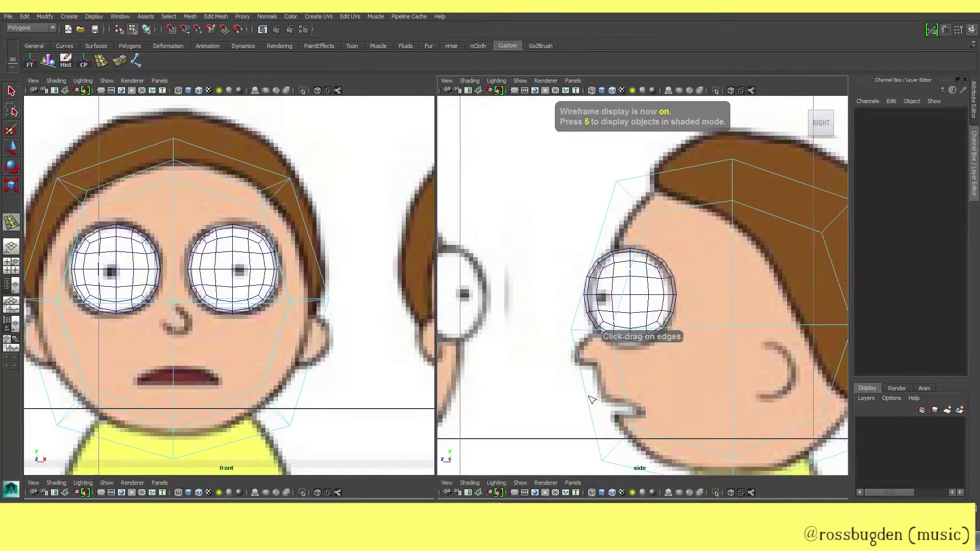
left_click(585, 373)
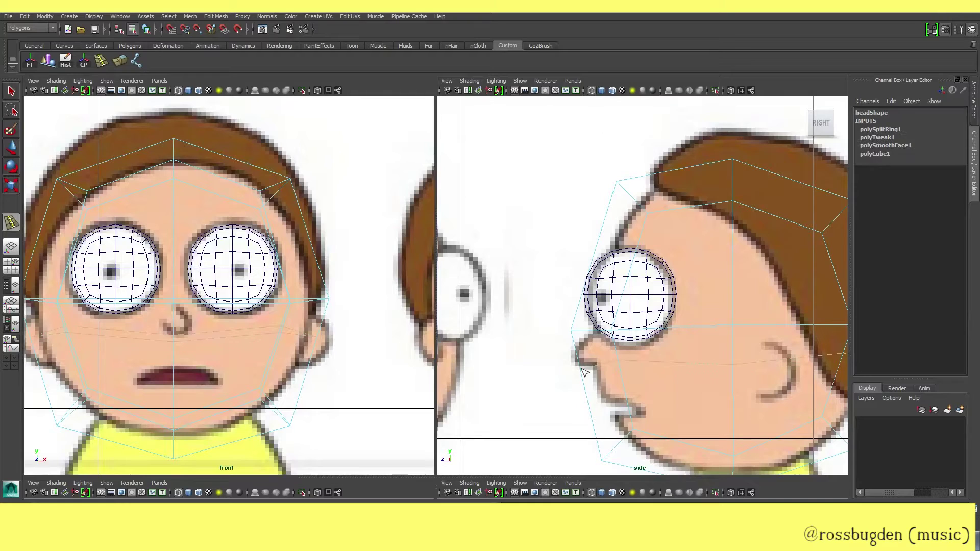
key("3")
key("F8")
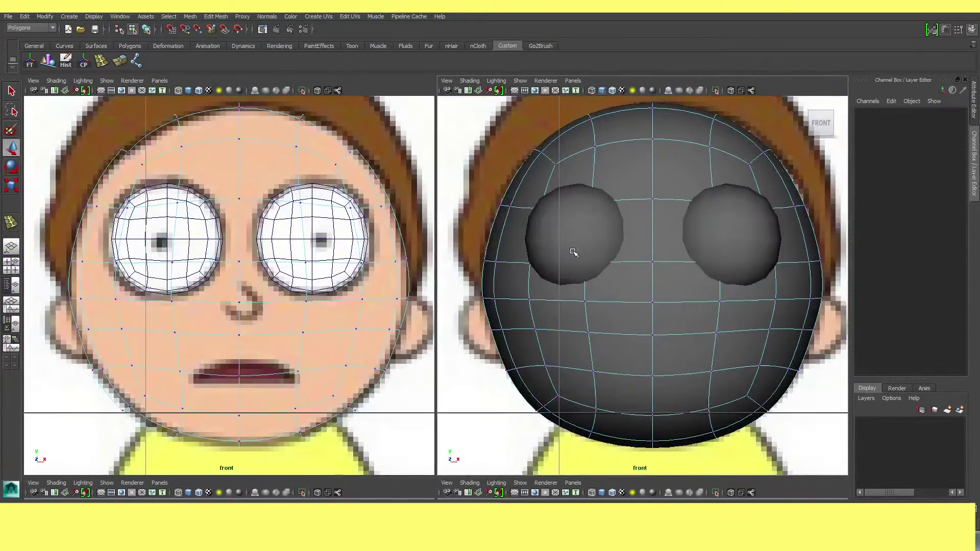
Step: Move head vertices around the left eye's side, upper and inner edges
key("4")
left_click_drag(594, 276, 659, 289)
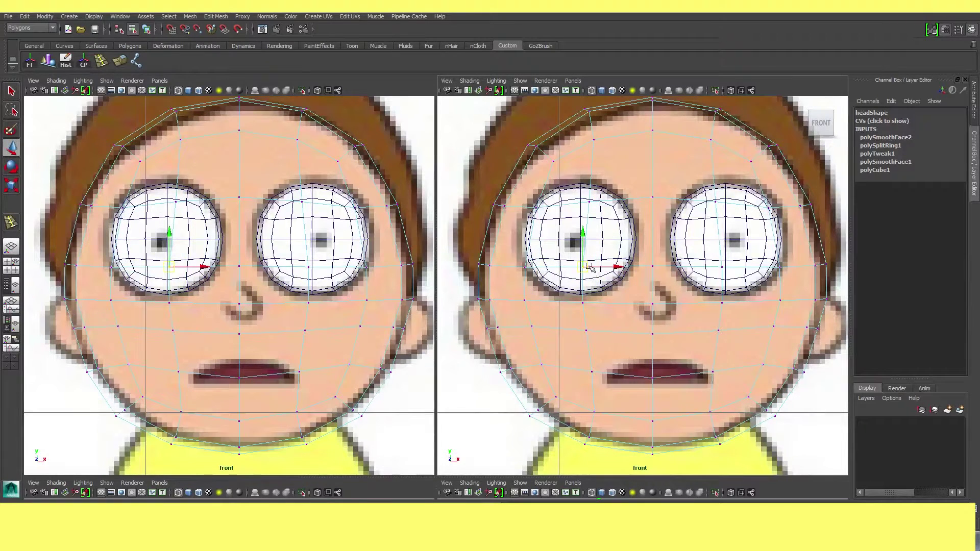
key("5")
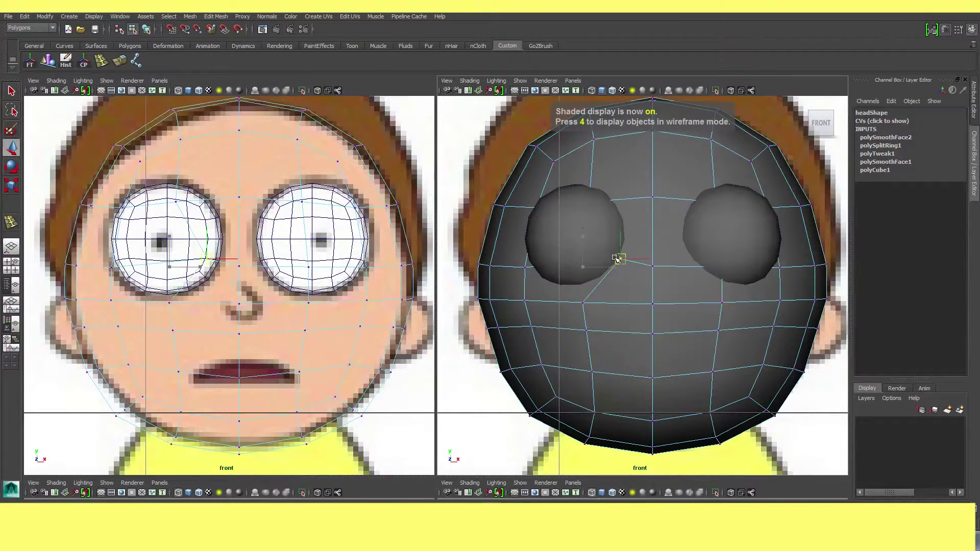
key("4")
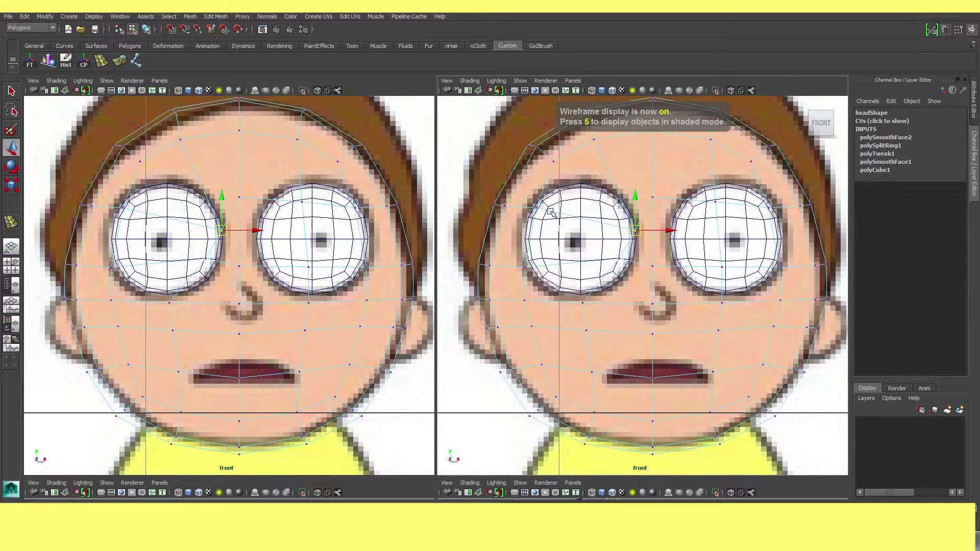
left_click_drag(635, 231, 607, 180)
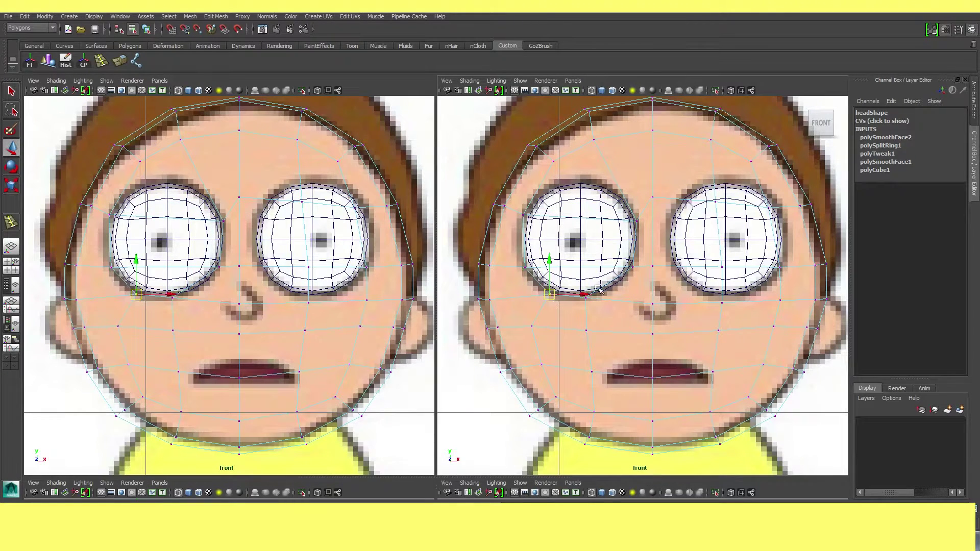
left_click_drag(626, 274, 633, 270)
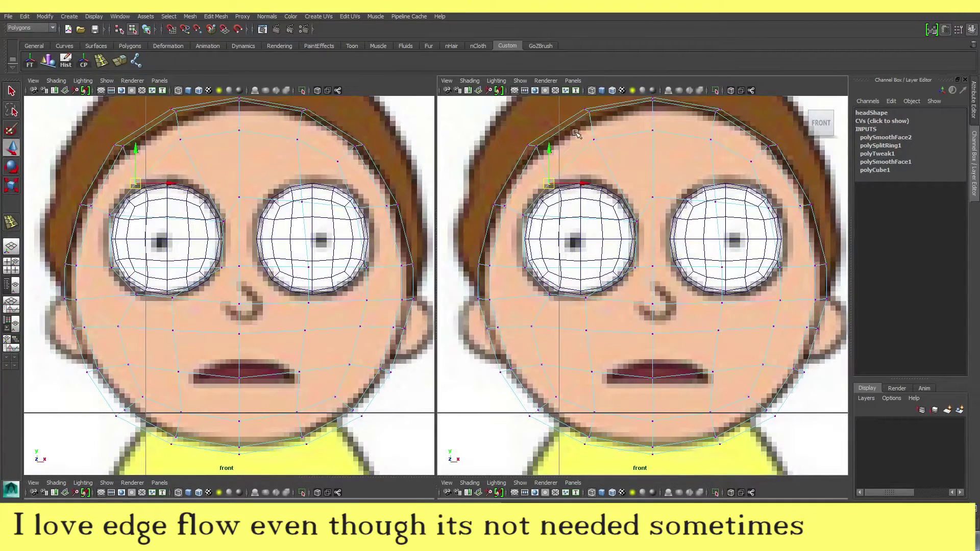
key("5")
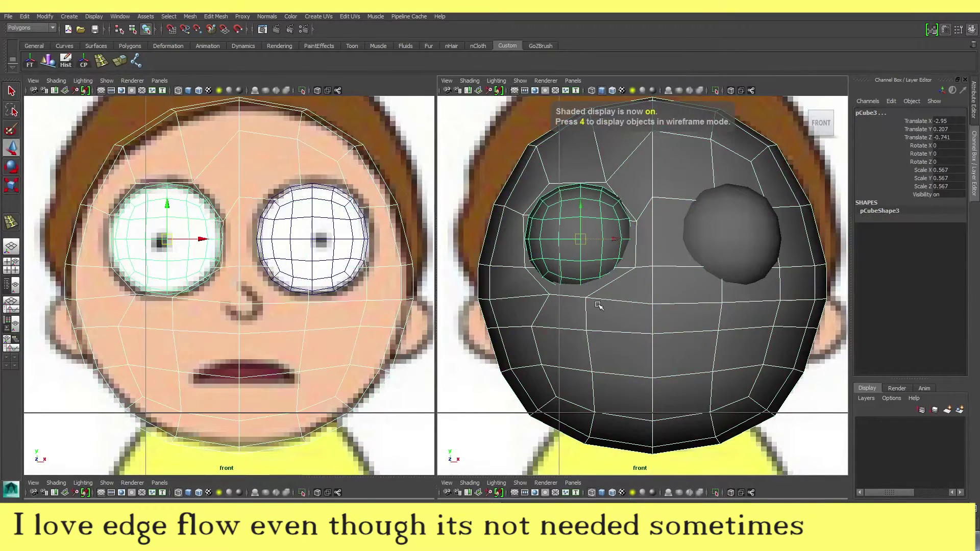
Step: From the side, nudge eyeball and head vertices so the face hugs the eye
left_click(585, 297)
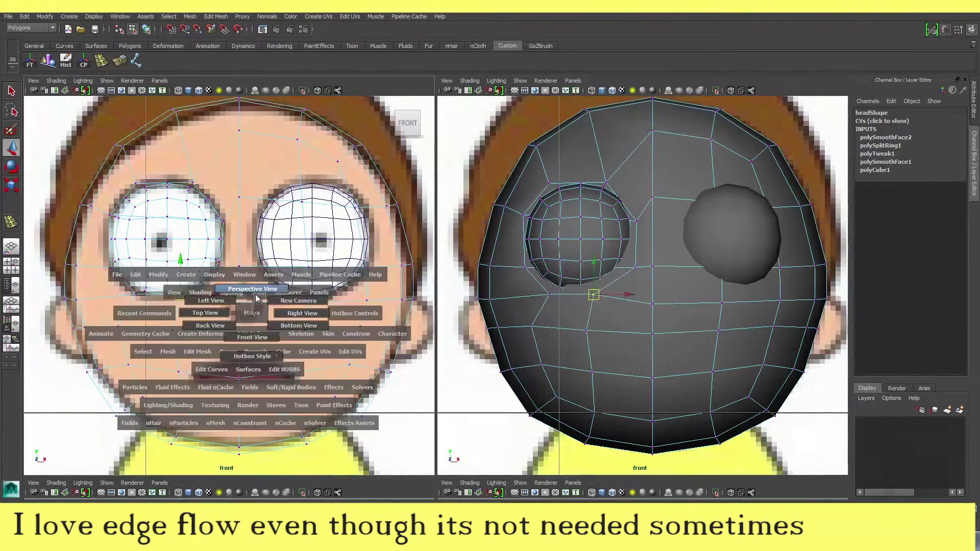
left_click_drag(265, 321, 232, 356)
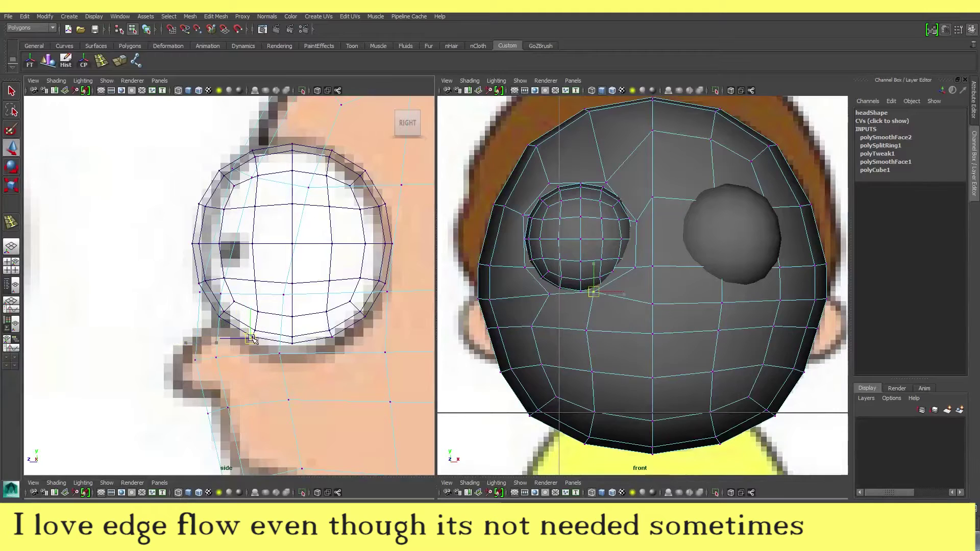
left_click(550, 290)
left_click_drag(278, 333, 285, 327)
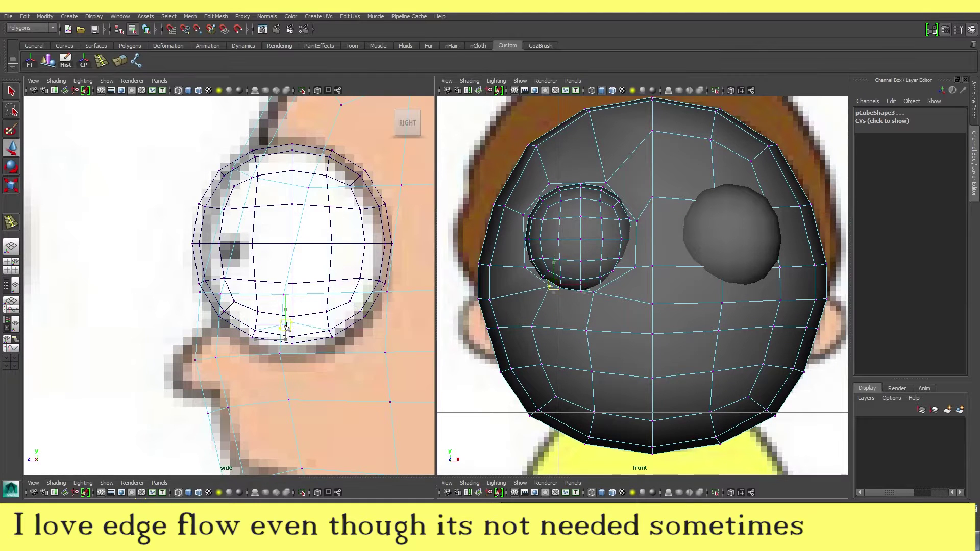
left_click(618, 264)
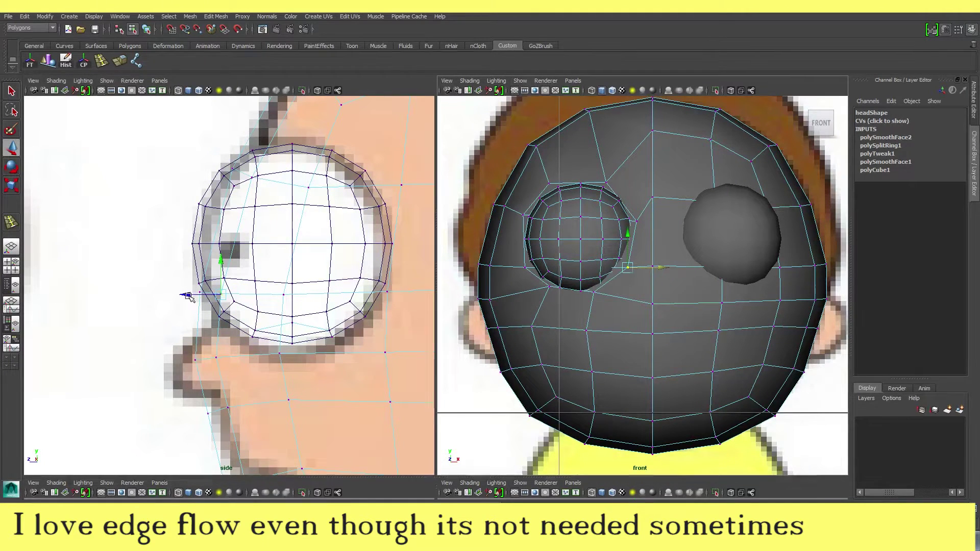
left_click_drag(188, 297, 187, 294)
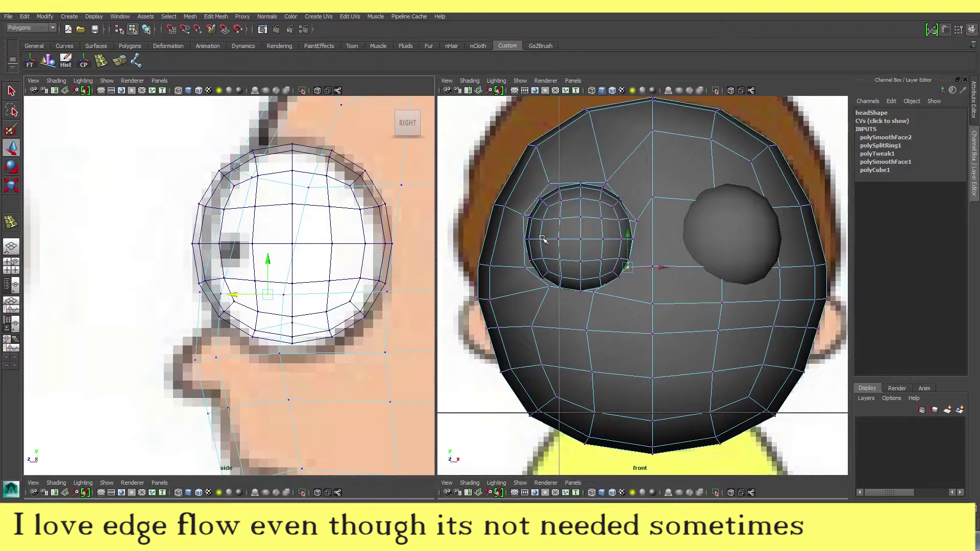
mouse_move(586, 245)
left_mouse_down("alt")
mouse_move(628, 251)
mouse_move(643, 240)
mouse_move(678, 265)
left_mouse_up("alt")
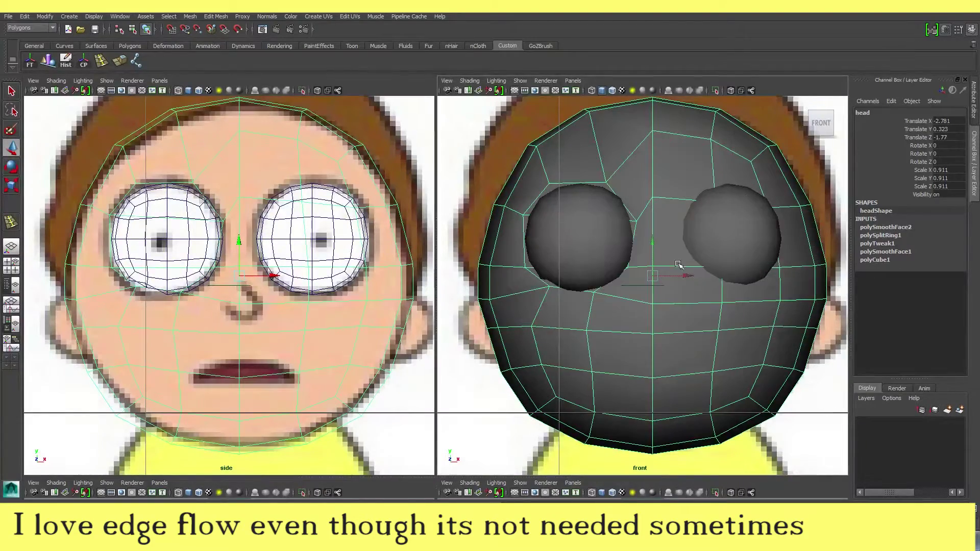
Step: Select and frame the head, orbiting the right view to its side
key("shift+a")
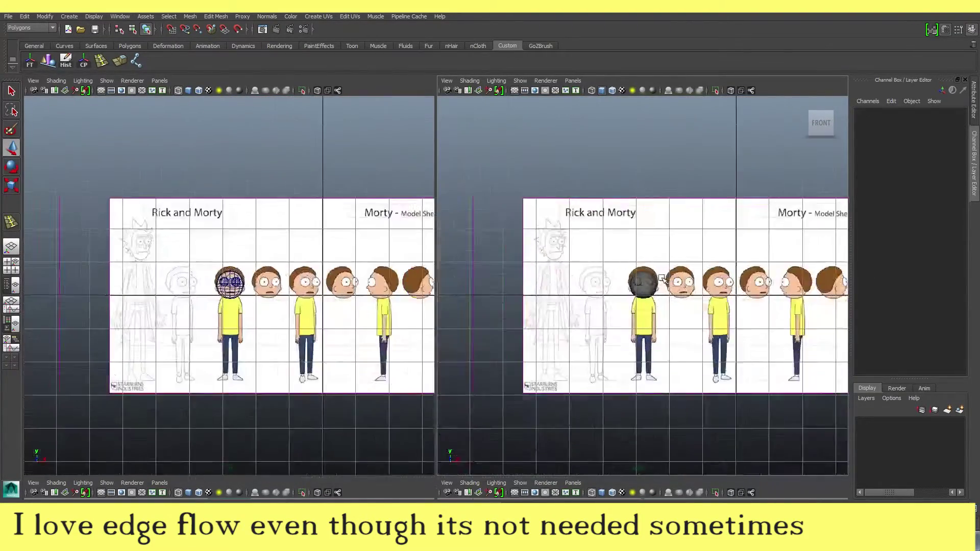
scroll(616, 257, "up", 5)
left_click(616, 257)
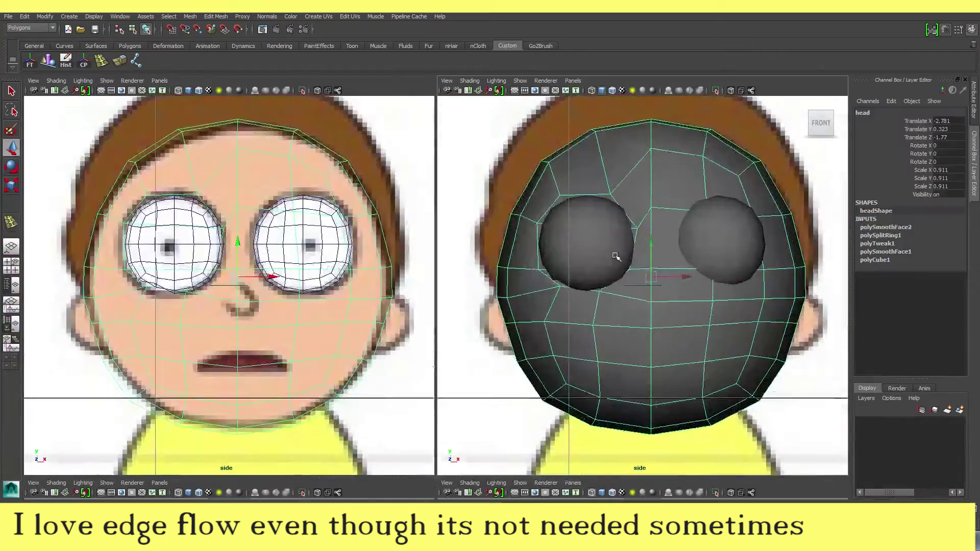
key("shift+a")
key("shift+f")
key("space")
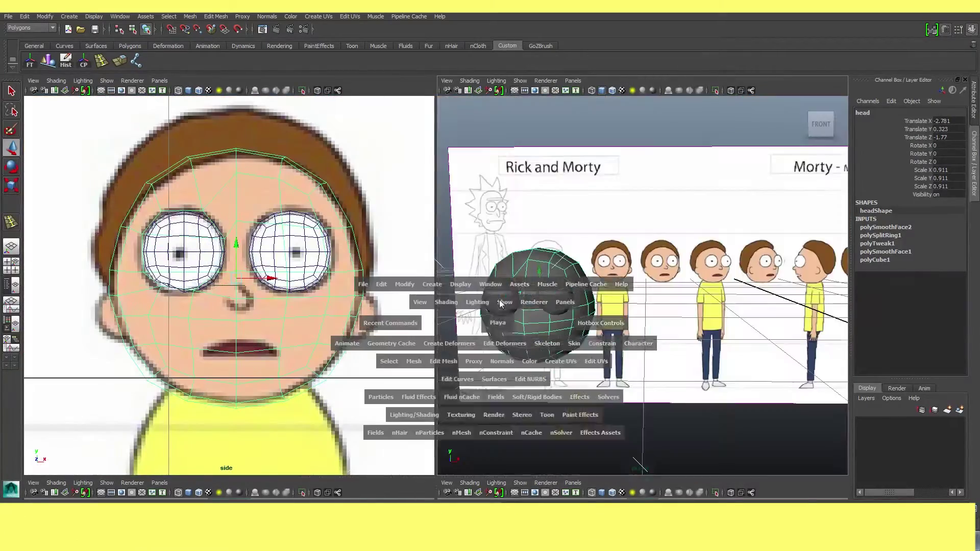
mouse_move(500, 303)
left_mouse_down("alt")
mouse_move(609, 297)
mouse_move(585, 288)
mouse_move(653, 313)
left_mouse_up("alt")
Step: Show the head in a perspective right view, frame it, and enter vertex editing
key("space")
key("space")
key("shift+a")
left_click(629, 255)
key("f")
key("f")
scroll(229, 255, "up", 2)
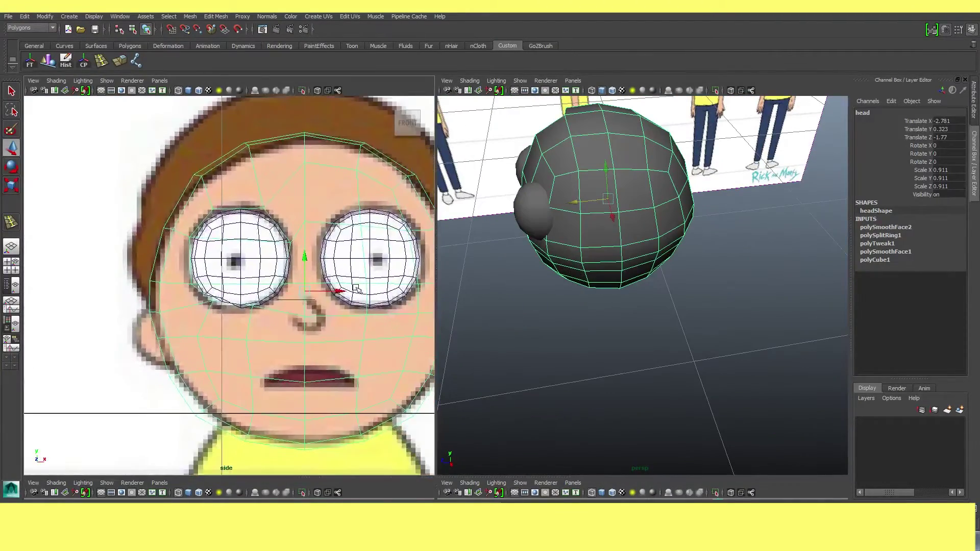
key("F9")
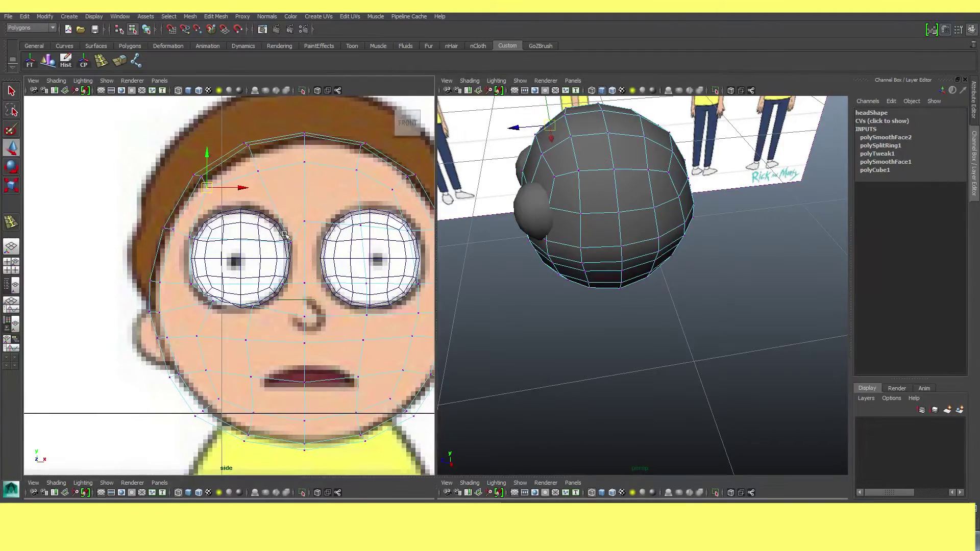
Step: Nudge the head slightly in Z to match the side reference
mouse_move(587, 255)
left_mouse_down("alt")
mouse_move(663, 348)
mouse_move(567, 302)
mouse_move(682, 313)
mouse_move(712, 282)
mouse_move(590, 376)
mouse_move(776, 393)
mouse_move(733, 380)
mouse_move(686, 316)
mouse_move(710, 300)
mouse_move(629, 325)
left_mouse_up("alt")
left_click(664, 348)
key("w")
key("F8")
key("F8")
key("F8")
mouse_move(684, 417)
left_mouse_down("alt")
mouse_move(664, 319)
mouse_move(653, 347)
mouse_move(662, 367)
left_mouse_up("alt")
key("space")
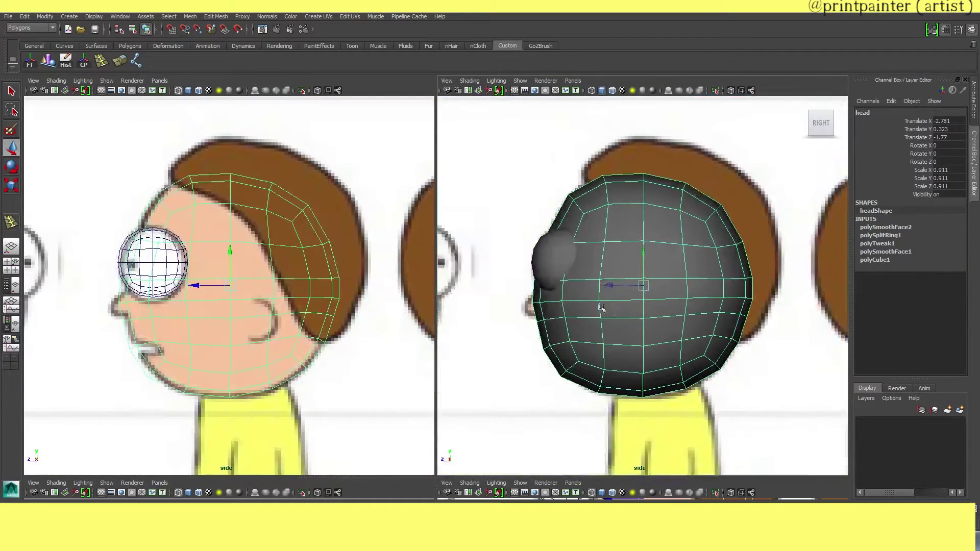
key("space")
left_click_drag(615, 426, 659, 426)
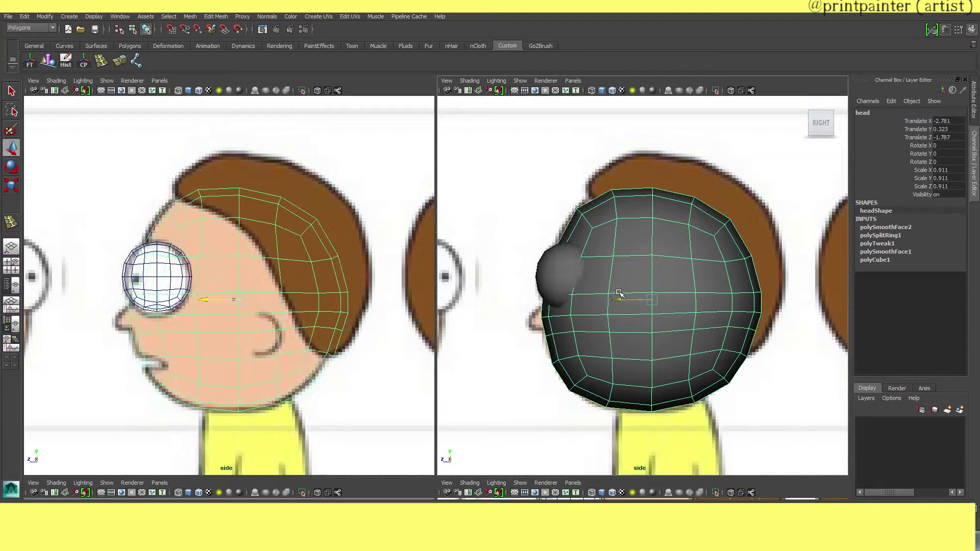
mouse_move(631, 301)
left_mouse_down()
mouse_move(621, 294)
mouse_move(624, 310)
left_mouse_up()
Step: In a wireframe front view, marquee-select one half of the head's faces for deletion
key("space")
key("4")
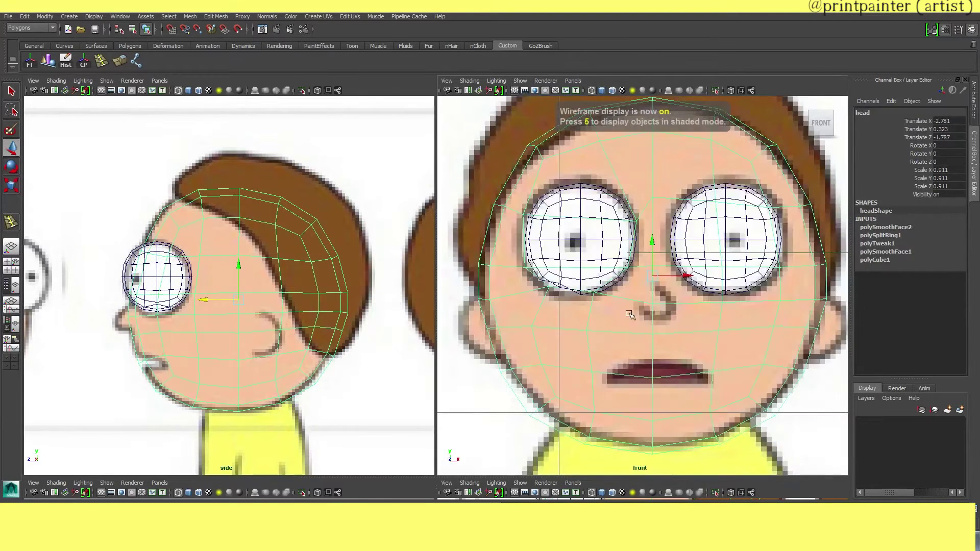
key("F11")
key("F8")
scroll(644, 285, "up", 5)
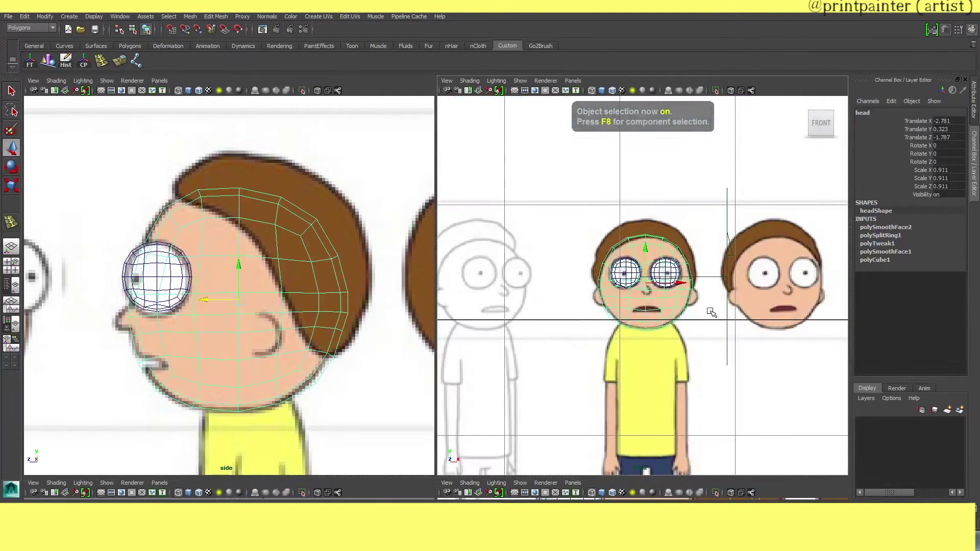
key("F11")
left_click_drag(709, 214, 656, 331)
key("Delete")
key("F8")
left_click(190, 17)
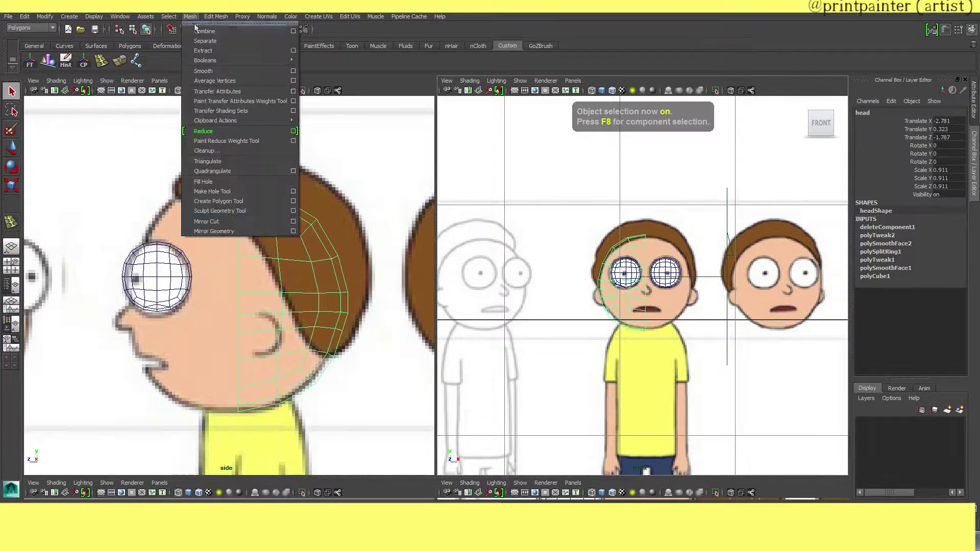
left_click(291, 229)
left_click(383, 270)
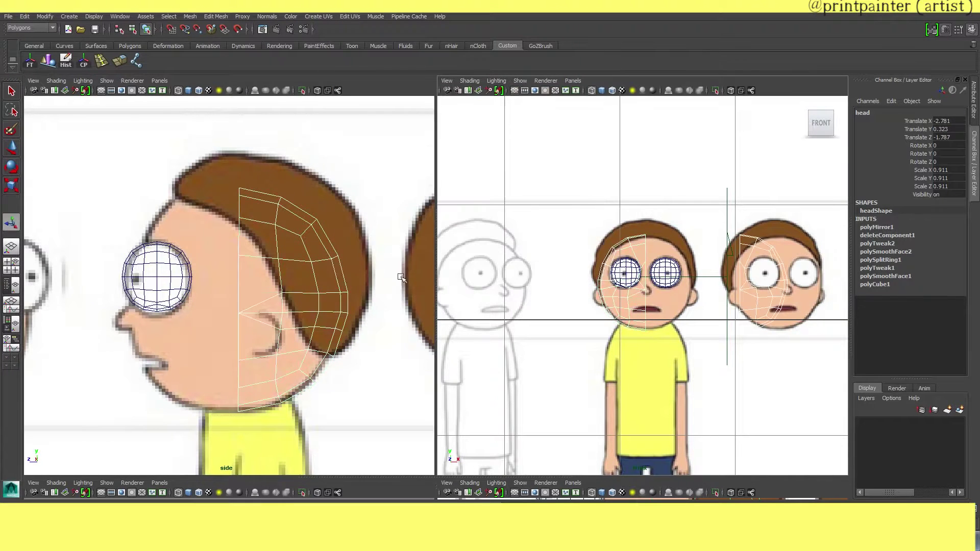
key("F8")
scroll(644, 286, "down", 5)
scroll(631, 307, "up", 4)
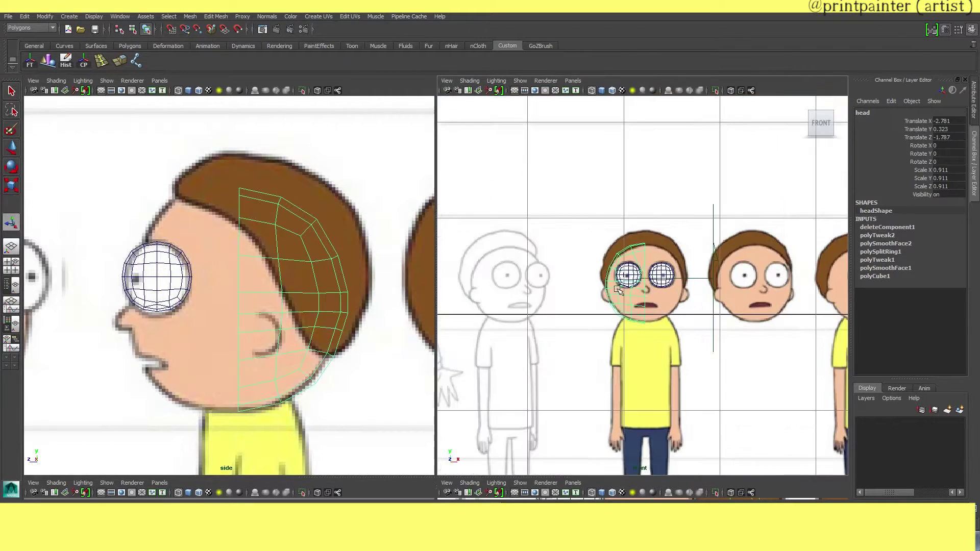
scroll(630, 307, "up", 2)
left_click(45, 16)
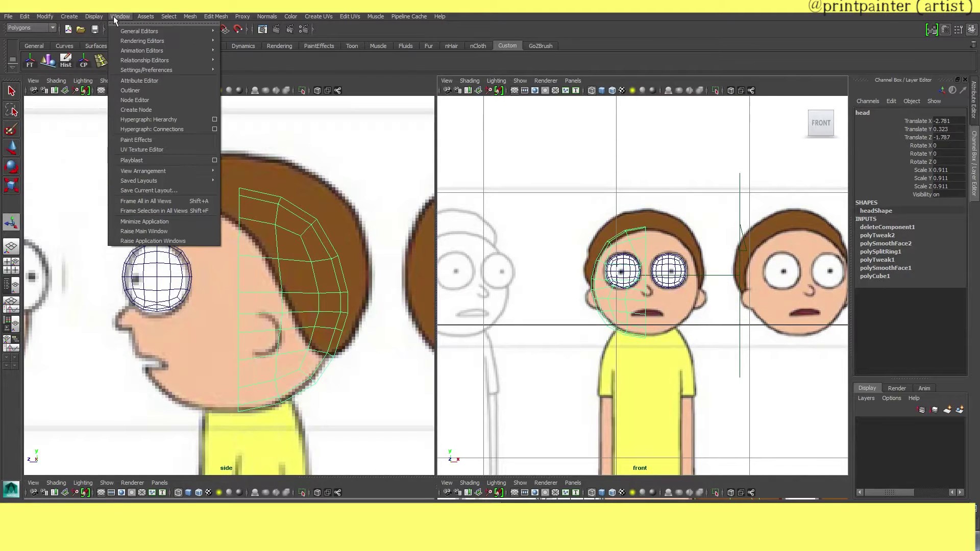
mouse_move(148, 120)
left_click(199, 119)
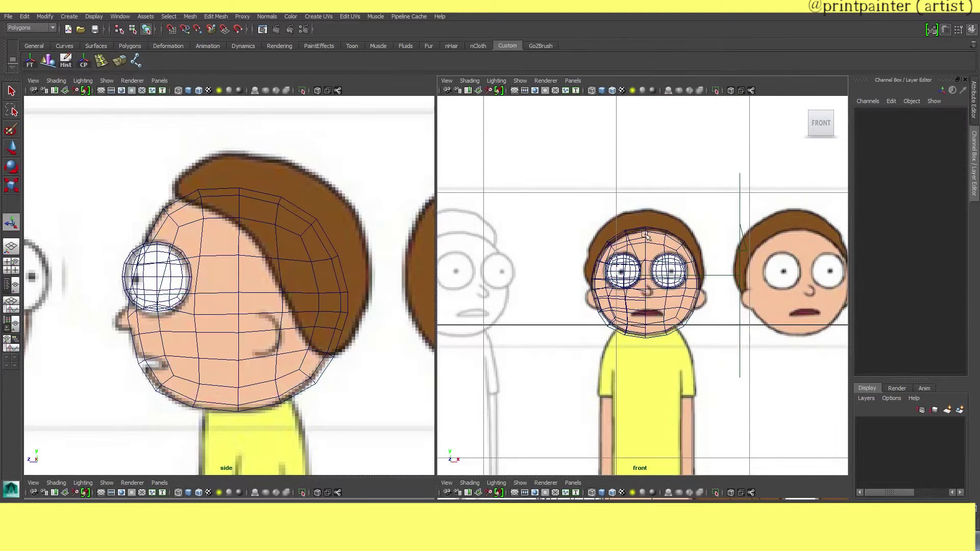
key("space")
left_click_drag(673, 260, 637, 261)
Step: Select one half of the head's faces and delete them
left_click(190, 17)
mouse_move(93, 17)
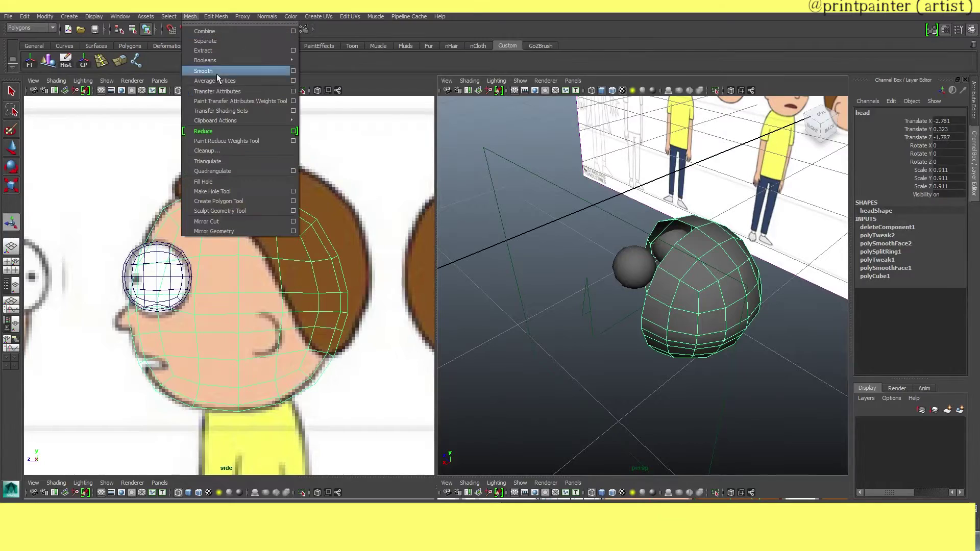
left_click(199, 214)
mouse_move(558, 252)
left_mouse_down("alt")
mouse_move(613, 286)
mouse_move(641, 339)
mouse_move(592, 286)
mouse_move(709, 358)
left_mouse_up("alt")
key("F8")
left_click(592, 286)
key("F11")
mouse_move(600, 250)
left_mouse_down()
mouse_move(694, 317)
mouse_move(713, 225)
mouse_move(627, 363)
left_mouse_up()
key("Delete")
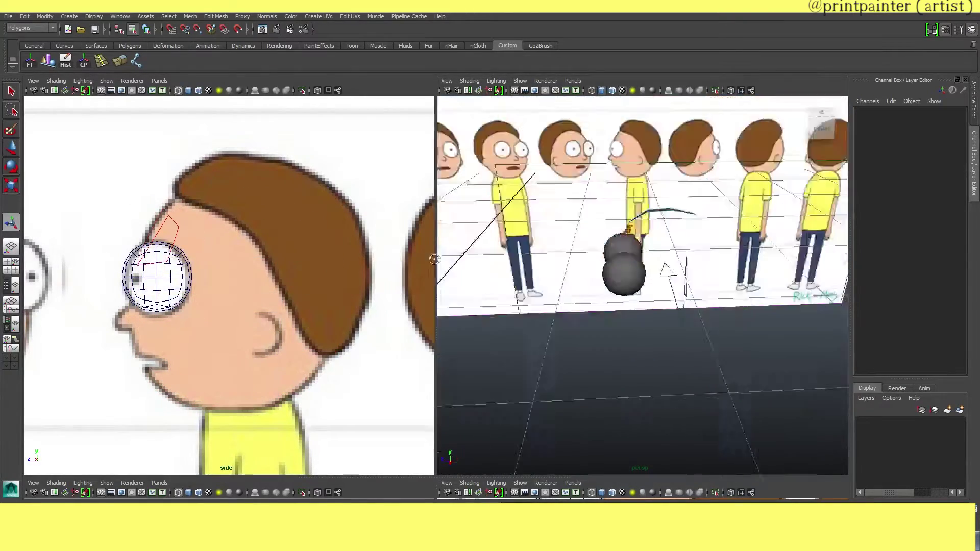
Step: Mirror the half head shell using the Mirror Geometry options
left_click_drag(601, 287, 688, 286, "alt")
key("F8")
left_click(190, 16)
left_click(293, 232)
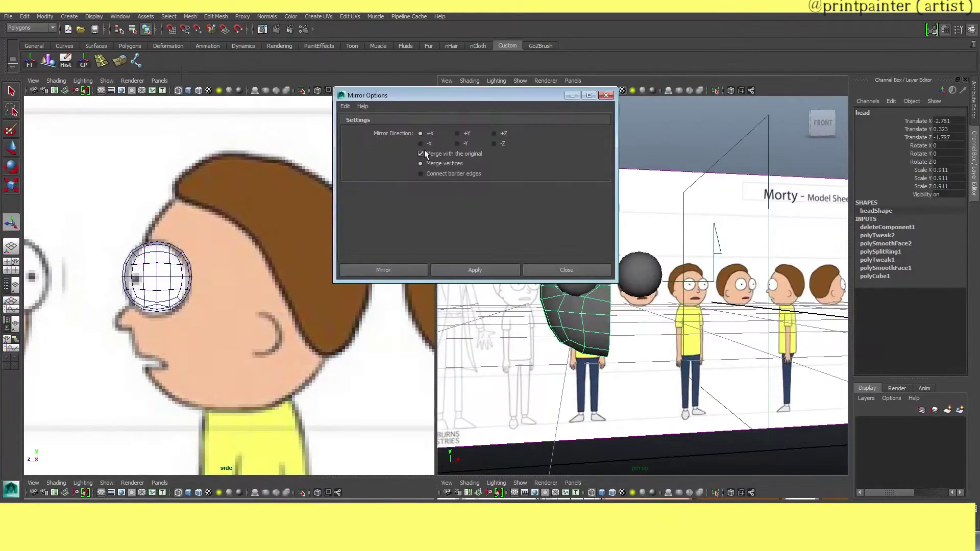
left_click(399, 269)
left_click_drag(561, 306, 580, 245, "alt")
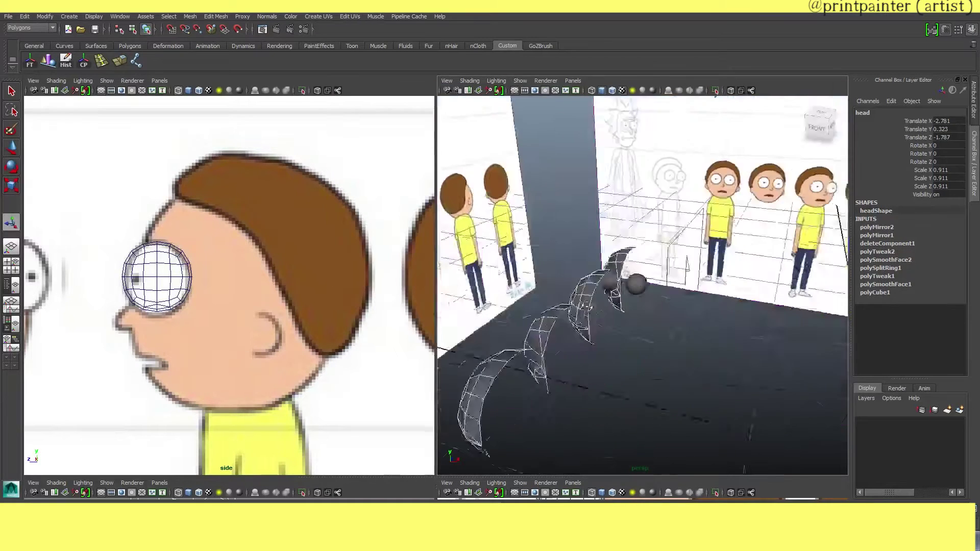
Step: Retry mirroring the half head shell, then undo the mirror
left_click(190, 16)
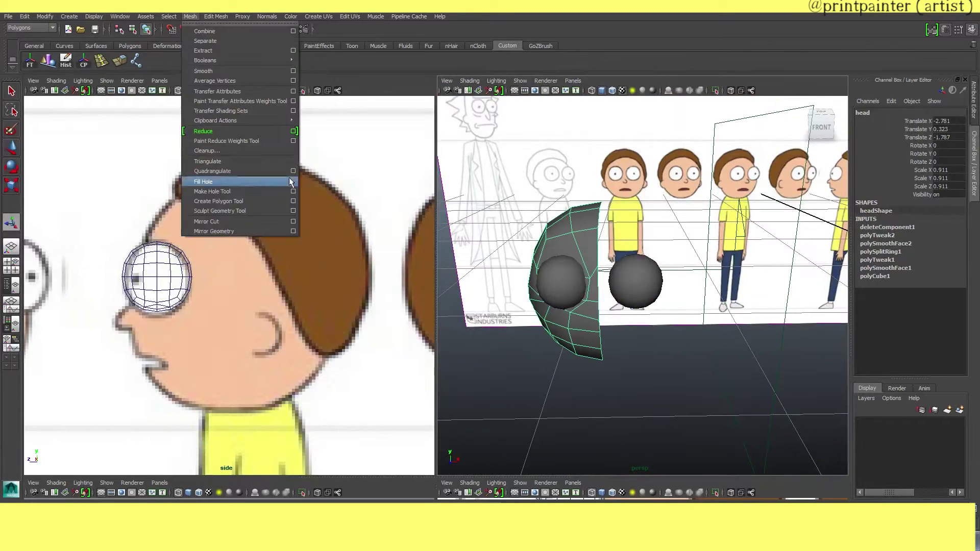
left_click(294, 232)
left_click(407, 268)
left_click(566, 285)
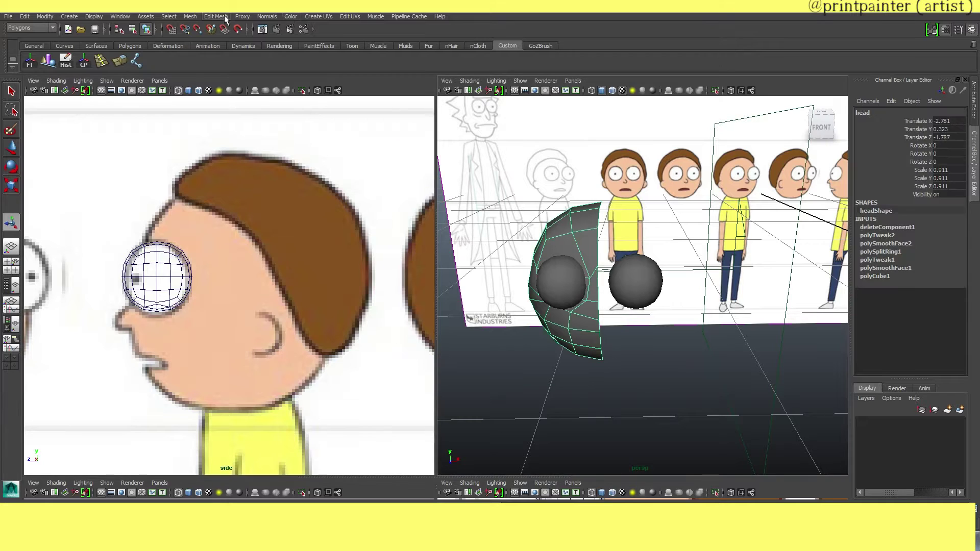
left_click(190, 16)
left_click(215, 231)
left_click_drag(612, 307, 663, 349, "alt")
key("ctrl+z")
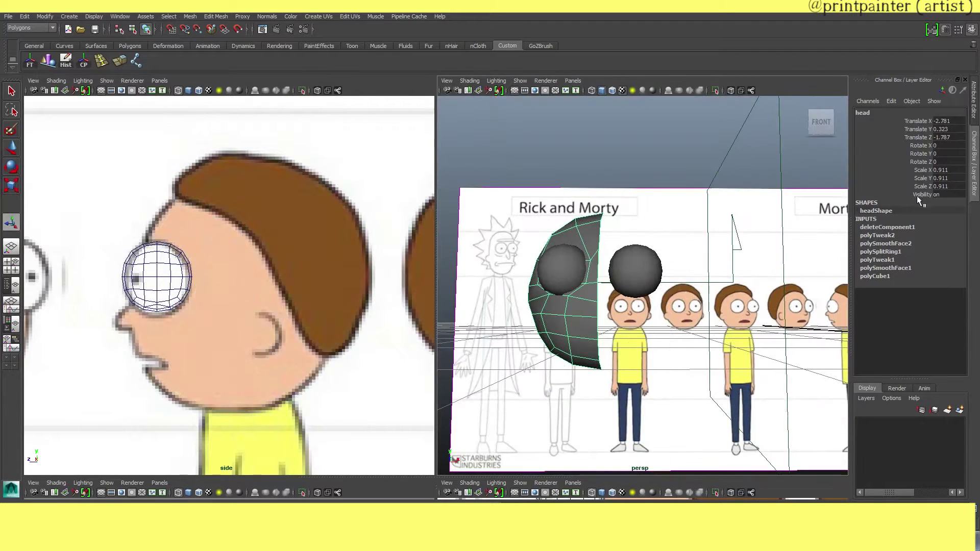
Step: Delete the head's construction history and freeze its transformations
left_click(66, 61)
left_click(29, 62)
scroll(593, 254, "down", 1)
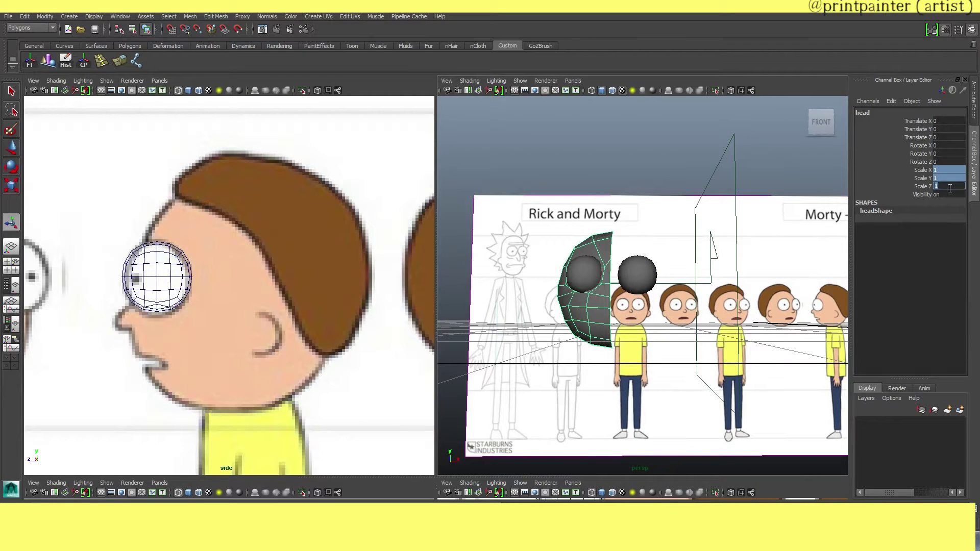
key("f")
key("F11")
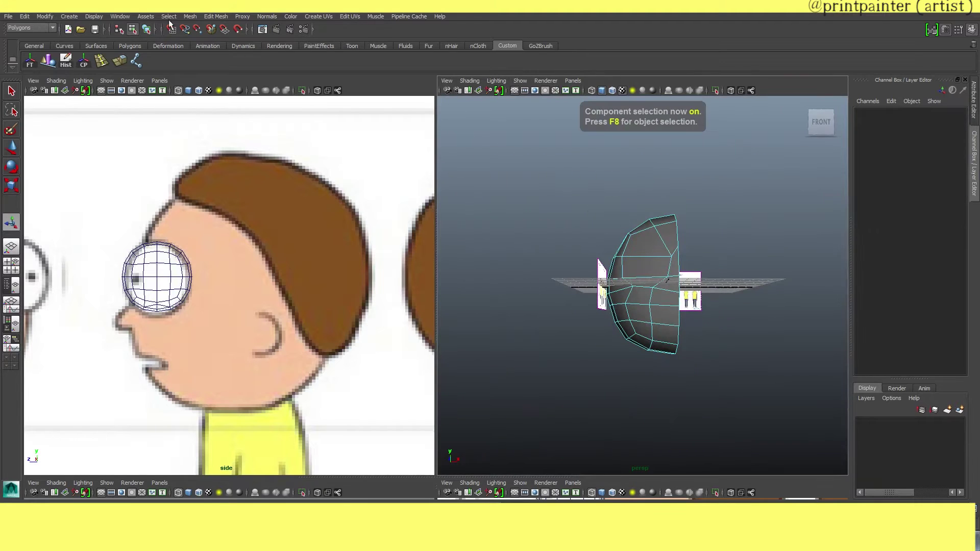
key("F8")
Step: Mirror the half head into a complete mesh with Scale XYZ set to 1
left_click(190, 17)
left_click(215, 232)
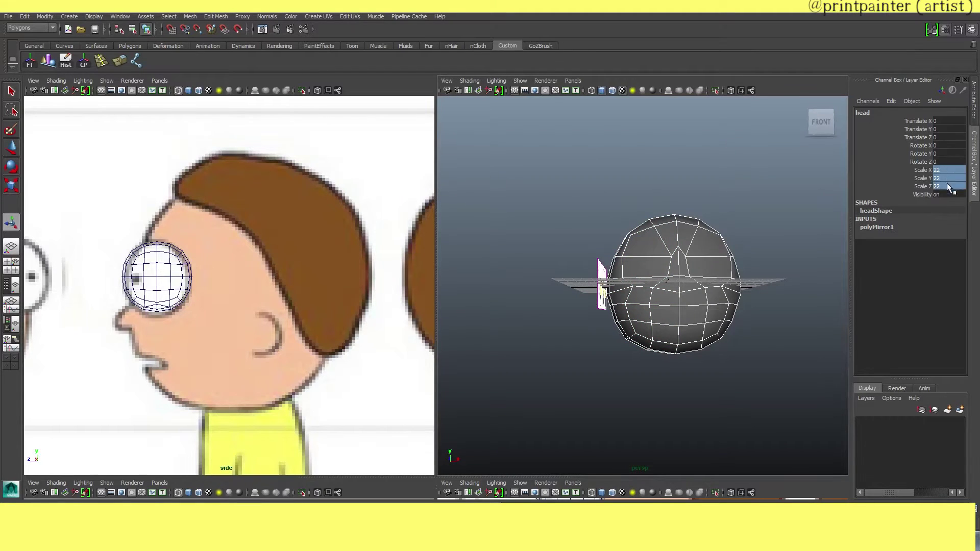
type("1")
key("Return")
key("f")
scroll(642, 285, "down", 3)
Step: Show the head in a wireframe front view and select its faces
key("space")
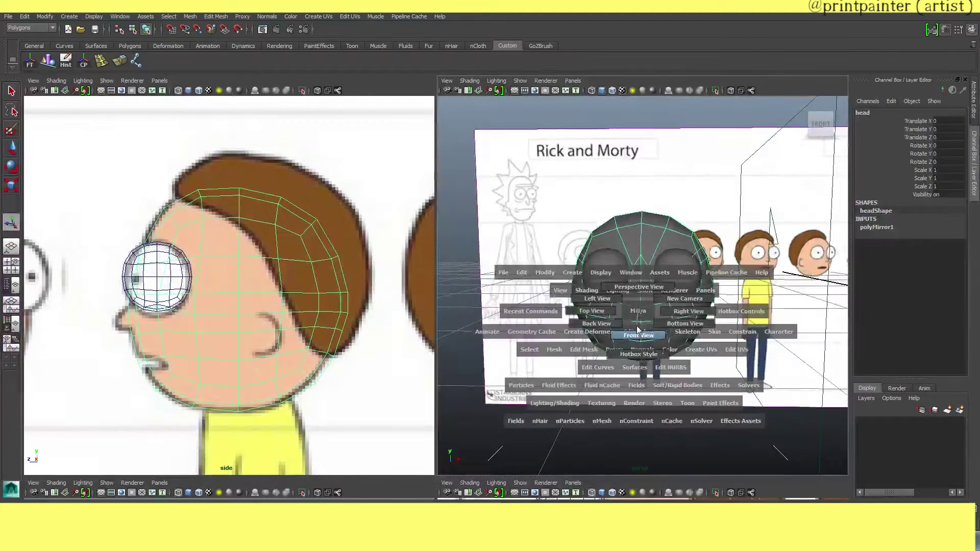
left_click(638, 333)
key("4")
key("F11")
left_click(632, 319)
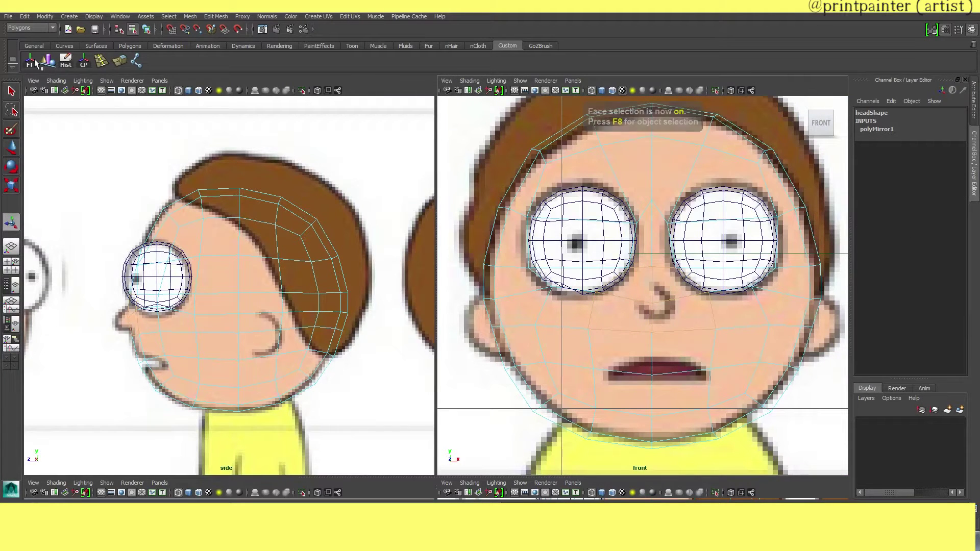
Step: Extrude the nose face, shrink the extrusion, and move the nose vertices
key("ctrl+e")
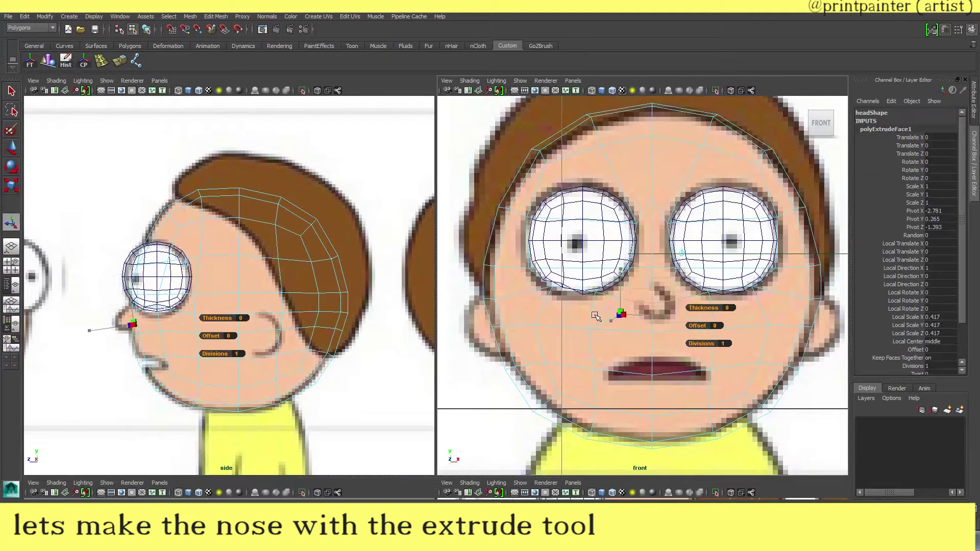
left_click(627, 299)
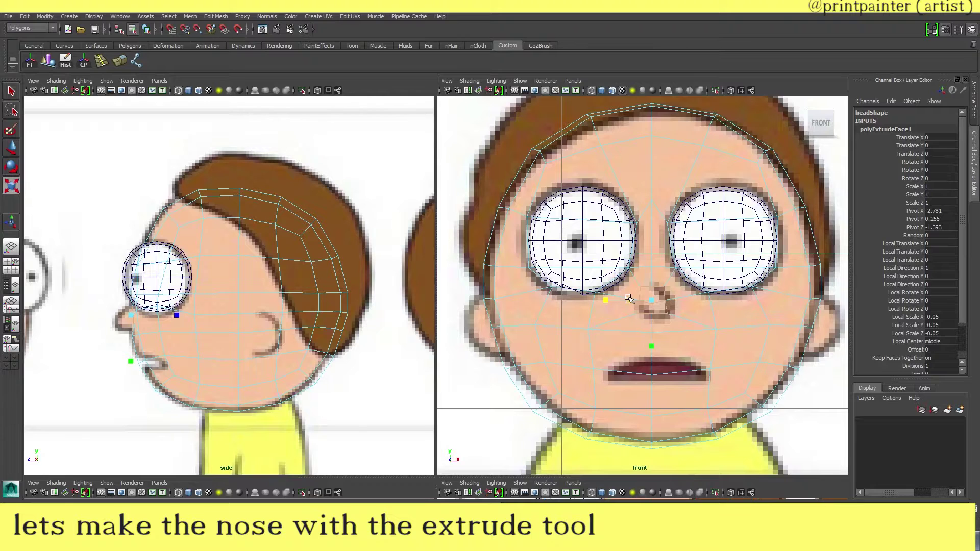
scroll(629, 300, "up", 5)
key("F9")
key("w")
left_click_drag(616, 253, 643, 281)
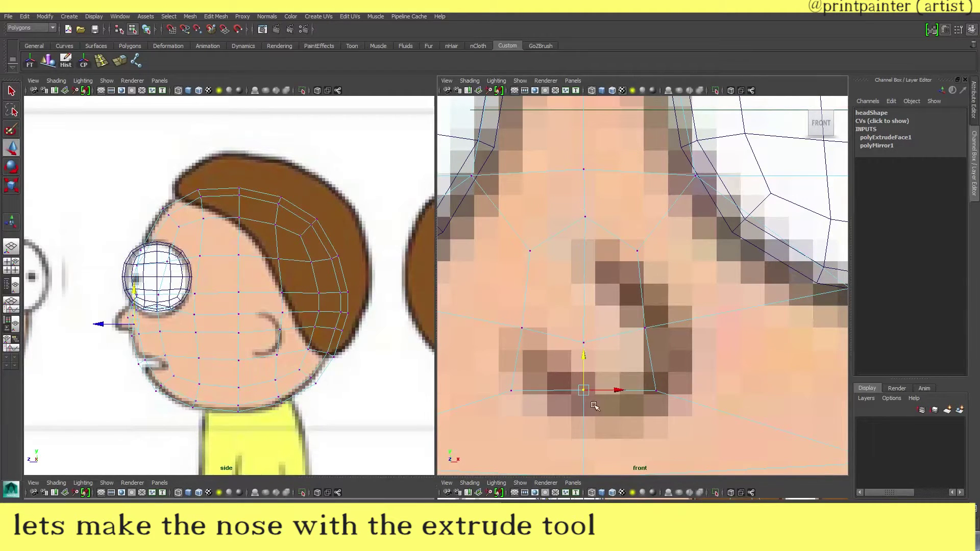
left_click(511, 390)
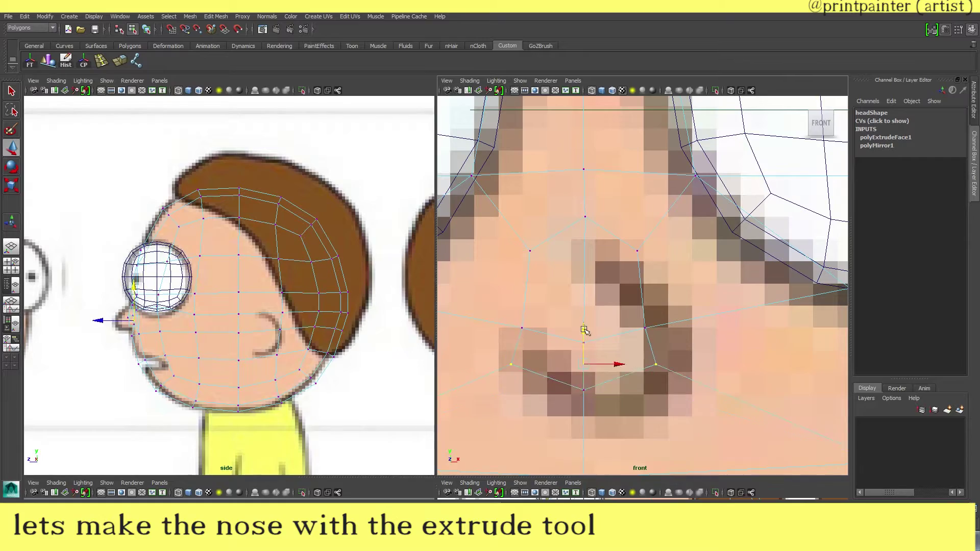
Step: Check the shaded head in perspective, then return to the side view
key("F8")
key("space")
key("5")
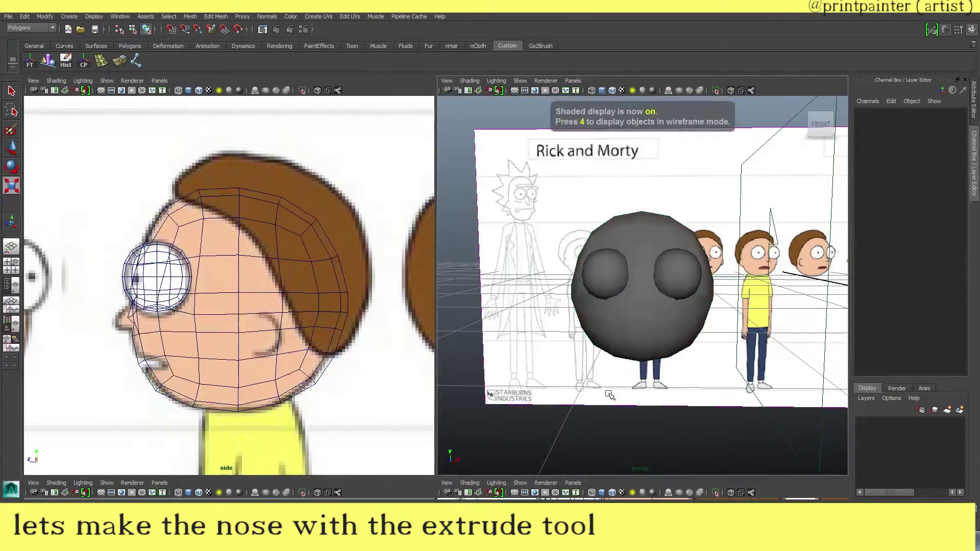
left_click(676, 365)
mouse_move(676, 366)
left_mouse_down("alt")
mouse_move(613, 327)
mouse_move(666, 331)
mouse_move(612, 313)
left_mouse_up("alt")
key("space")
Step: Select the extruded nose face and extrude it again
key("F11")
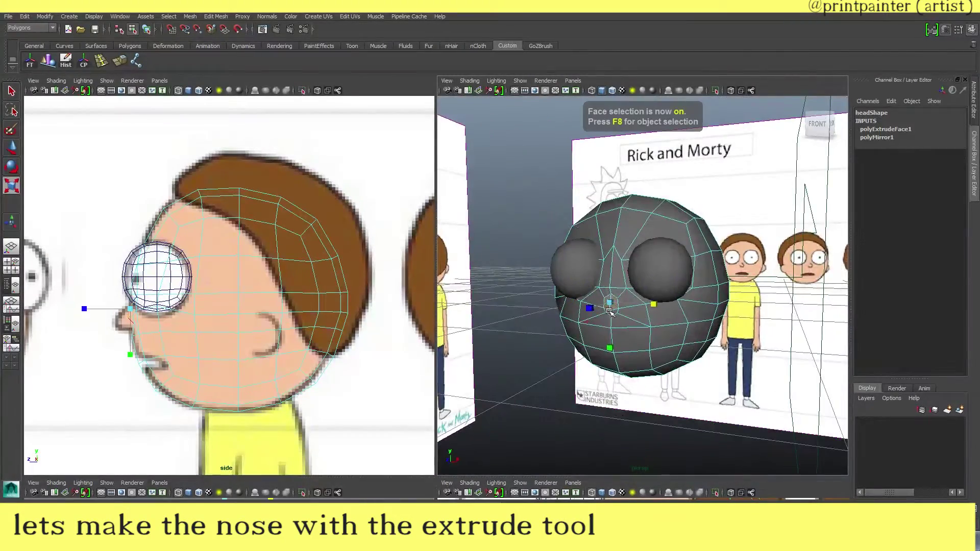
left_click(610, 312)
scroll(587, 327, "up", 3)
scroll(571, 329, "up", 3)
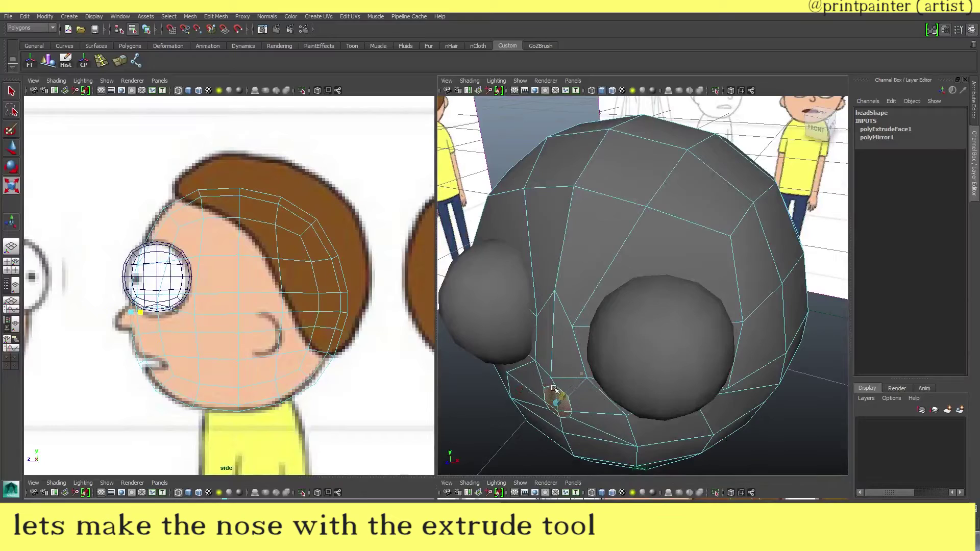
key("ctrl+e")
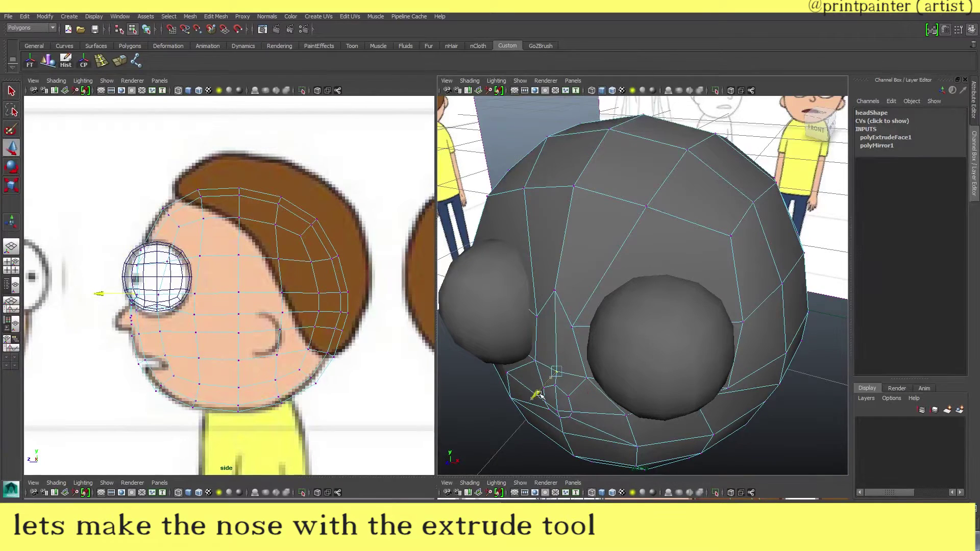
left_click_drag(538, 394, 617, 403, "alt")
key("F11")
key("space")
Step: Extrude the nose face outward twice in a wireframe side view
key("shift+f")
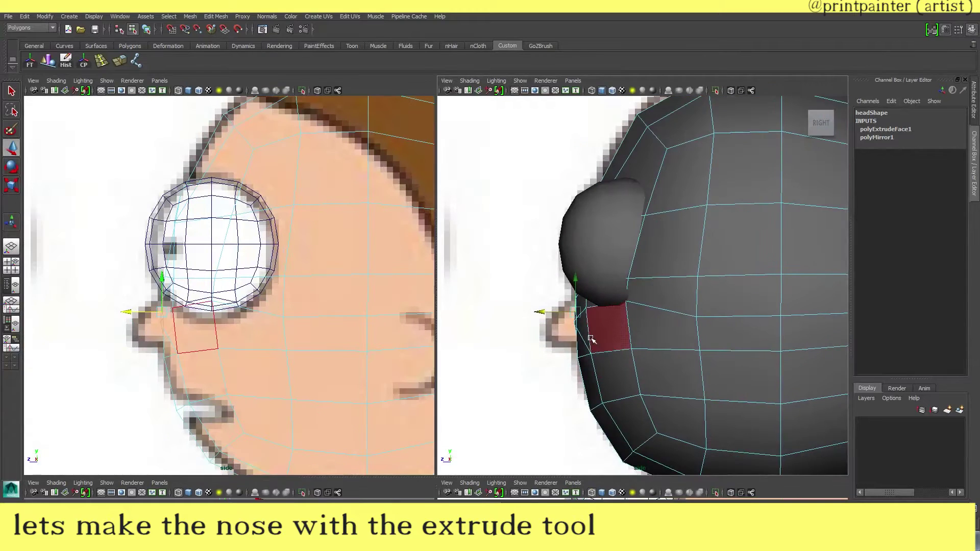
key("4")
key("ctrl+e")
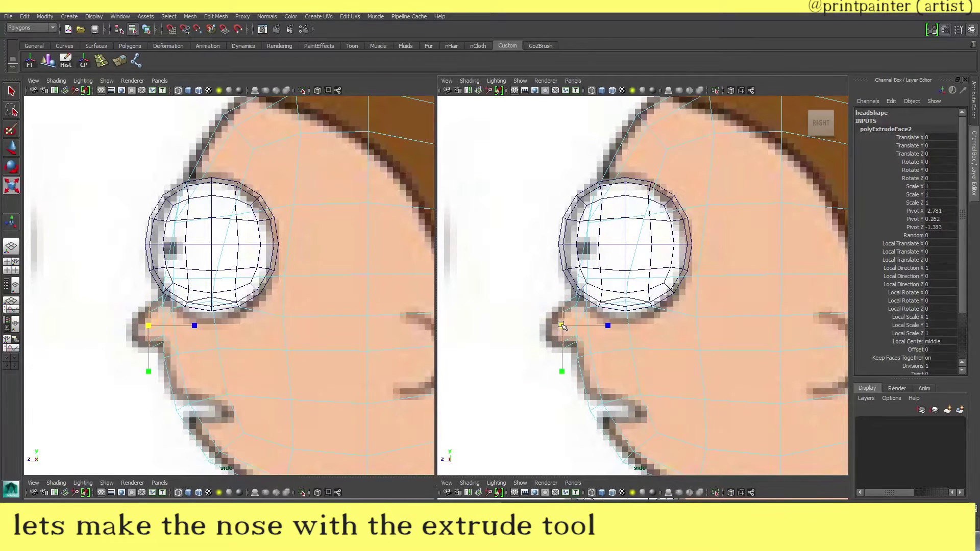
key("ctrl+e")
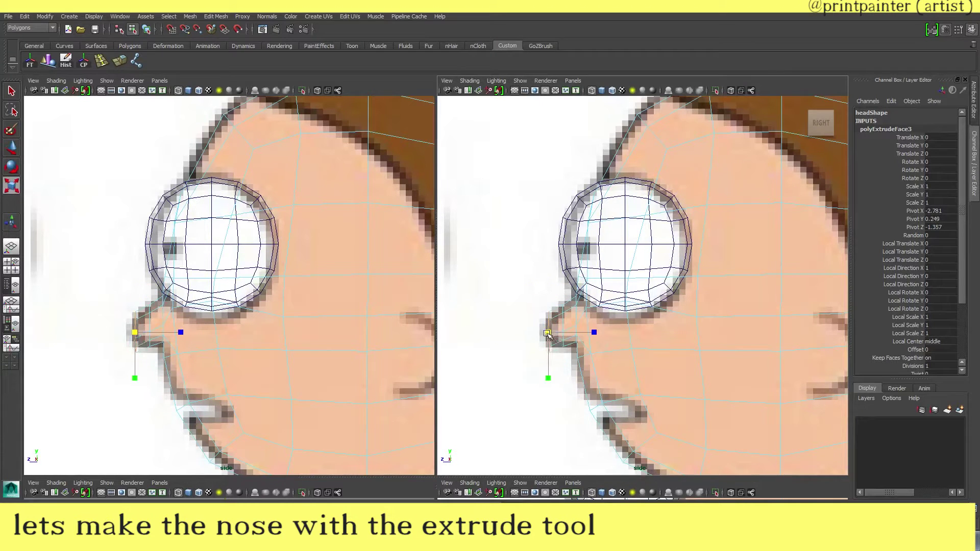
key("f")
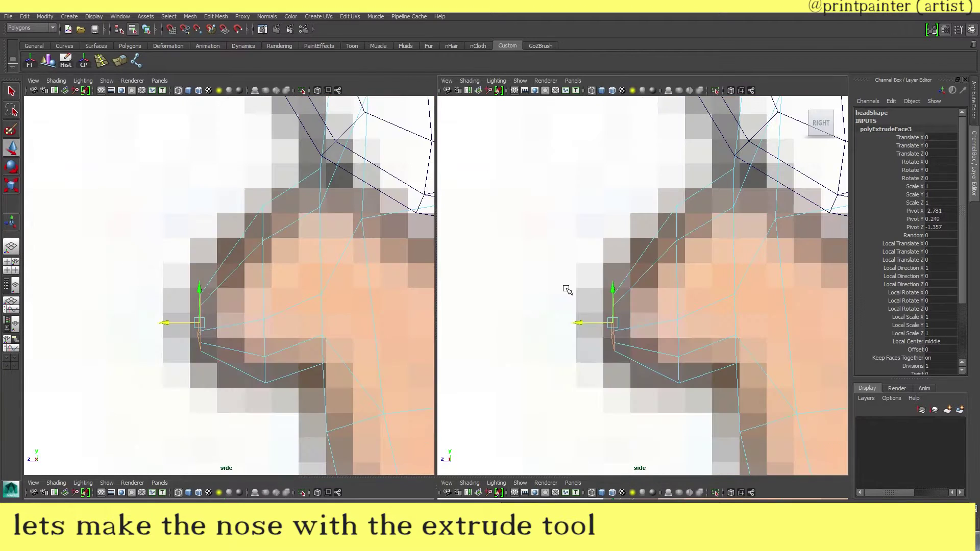
key("F9")
Step: Select the nose-tip vertices and soften the new nose's edges
left_click(690, 245)
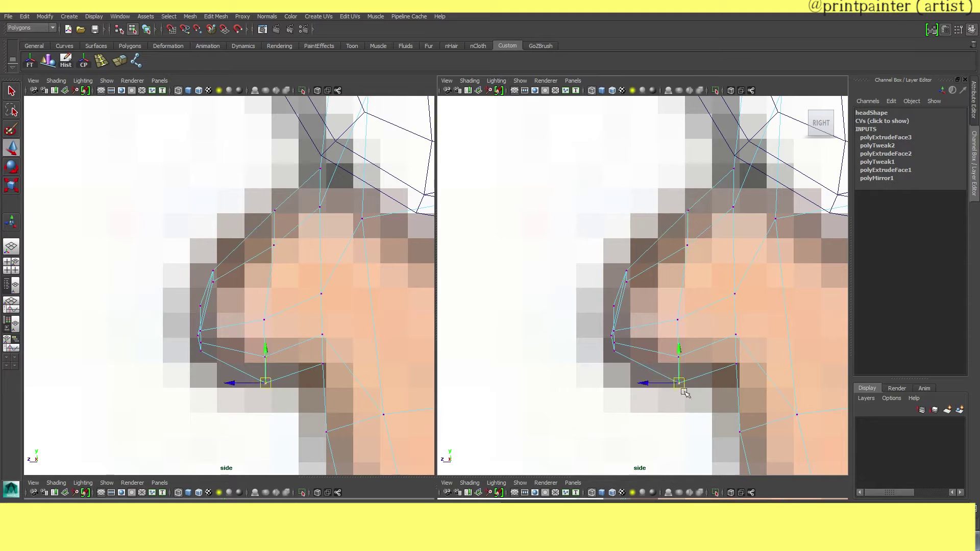
left_click_drag(628, 378, 629, 378)
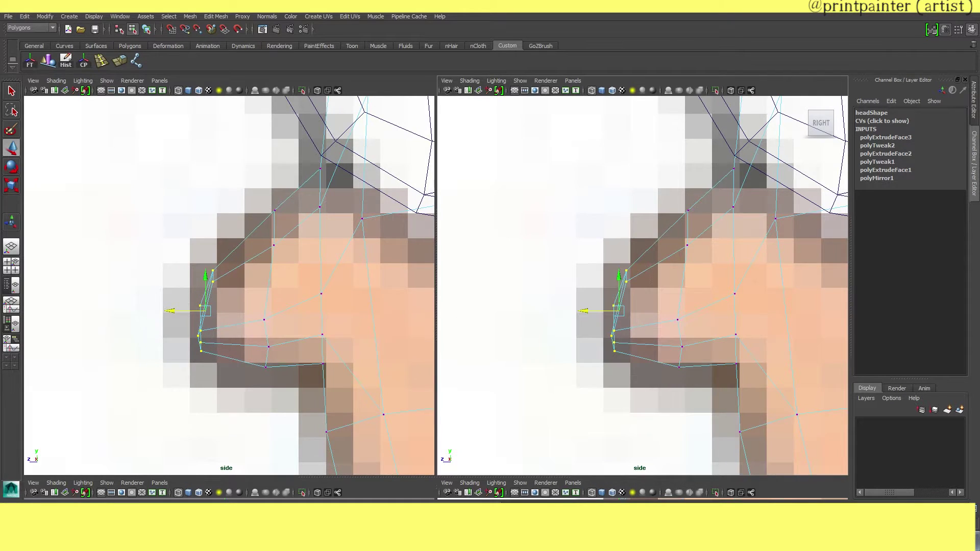
key("F8")
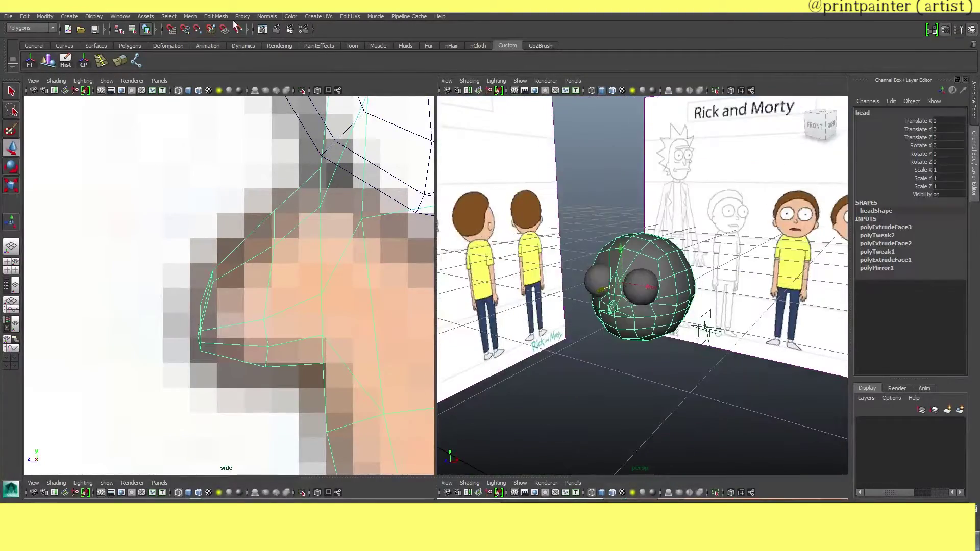
key("4")
scroll(602, 274, "up", 5)
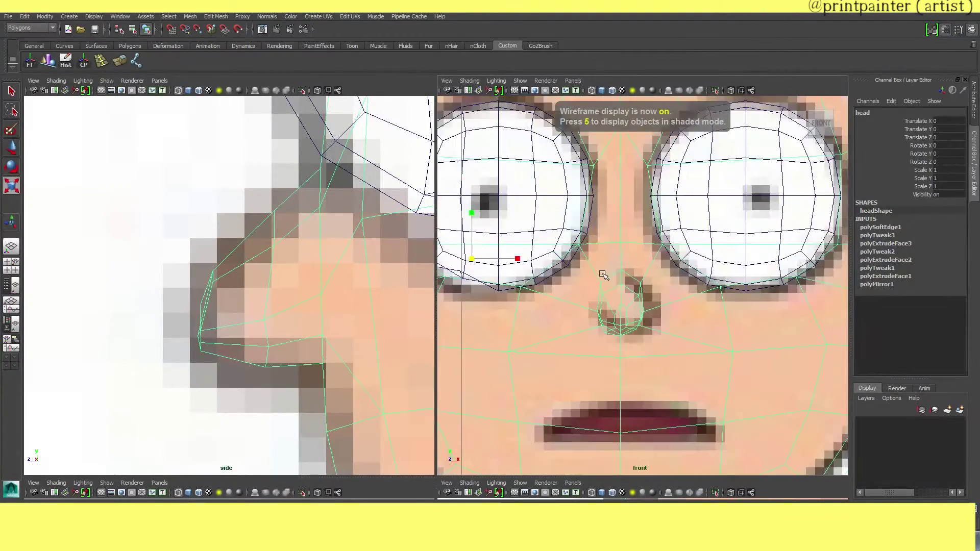
Step: Move the nose vertices in the front view to fit the reference nose outline
key("F8")
left_click_drag(587, 273, 656, 338)
key("w")
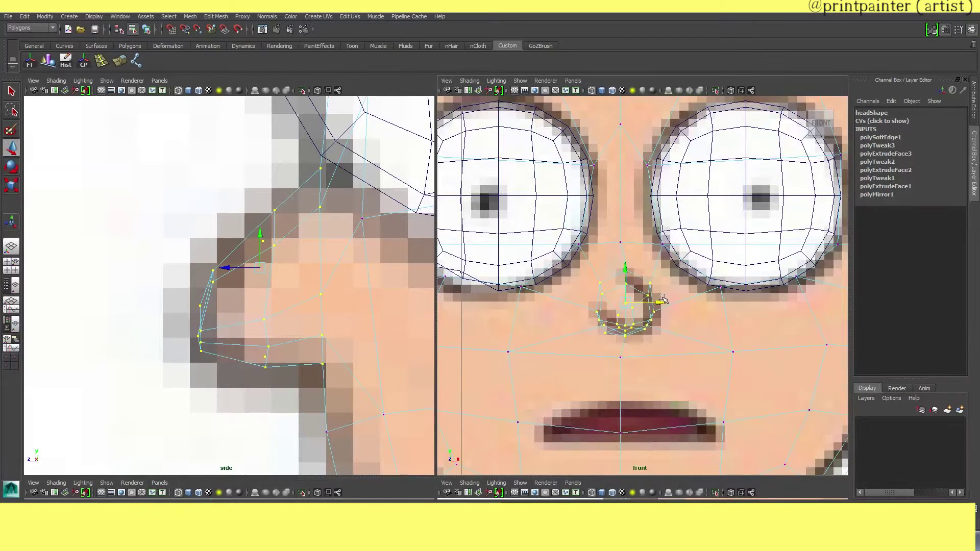
left_click_drag(662, 298, 654, 276)
left_click(648, 305)
scroll(648, 305, "down", 5)
key("5")
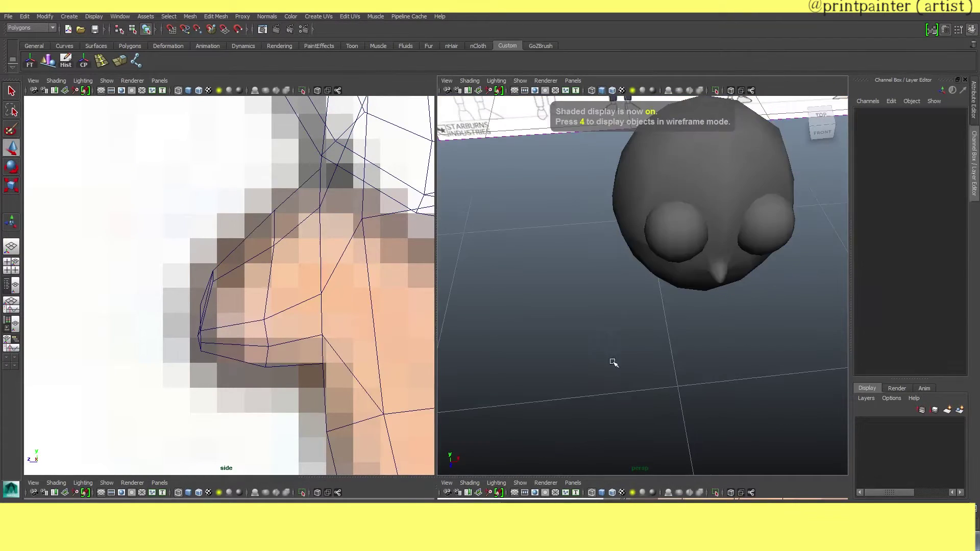
Step: Check the nose in 3D, then select the mouth face below it
left_click_drag(612, 361, 567, 309, "alt")
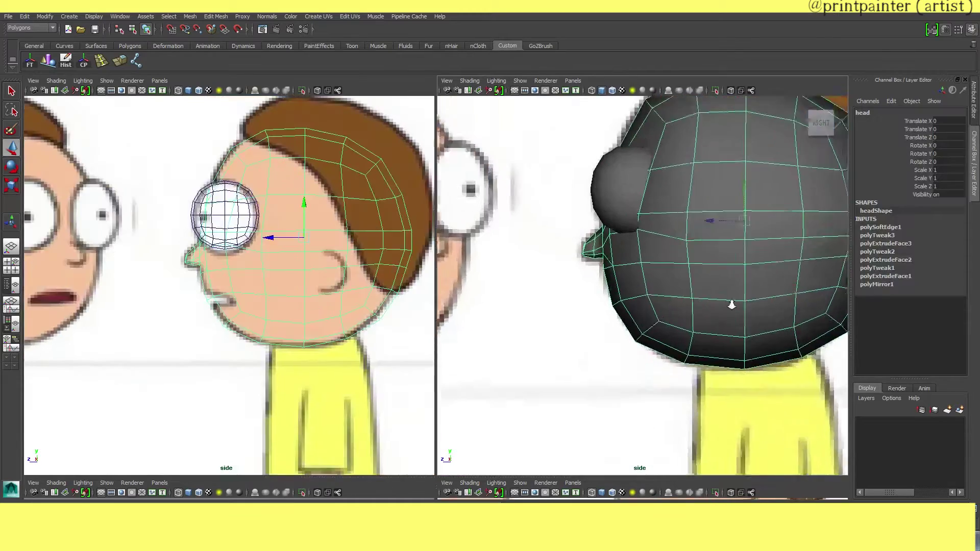
key("4")
left_click_drag(586, 309, 585, 285)
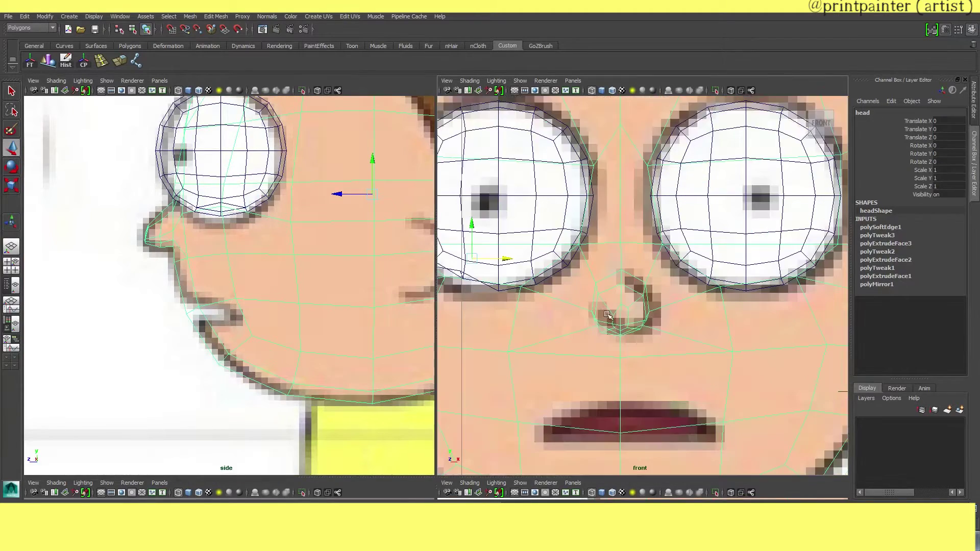
left_click(553, 329)
scroll(551, 332, "down", 3)
scroll(551, 332, "up", 4)
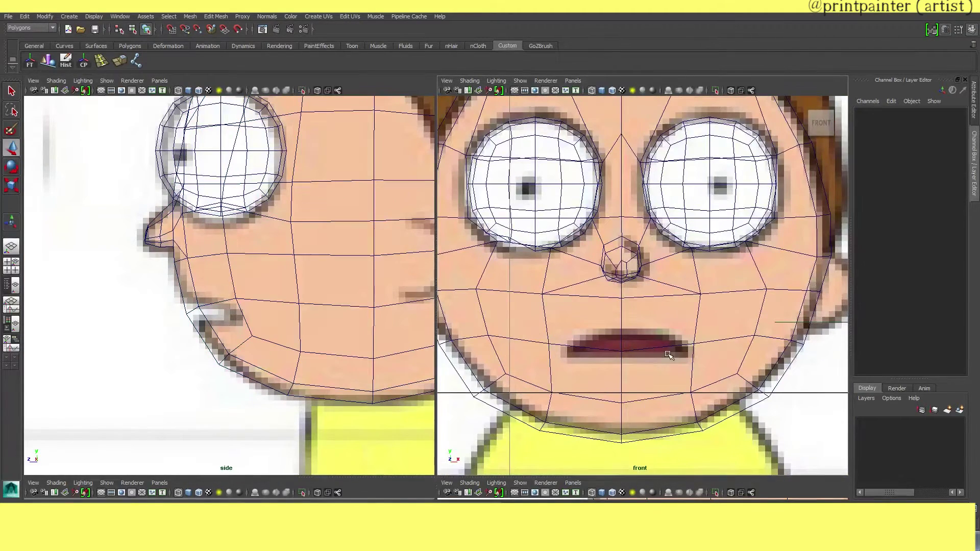
right_click_drag(668, 355, 663, 340)
left_click(605, 334)
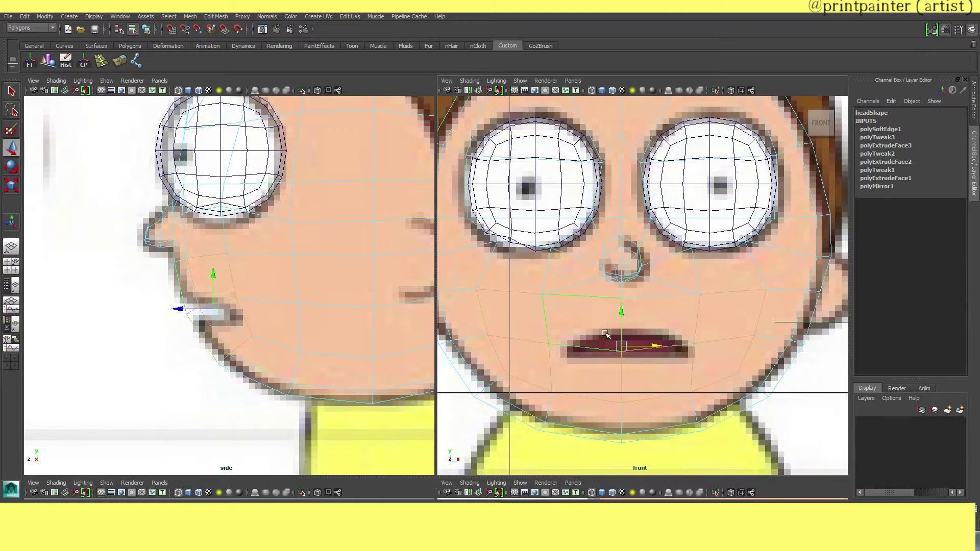
Step: Extrude the mouth face and scale the extrusion inward
left_click(120, 62)
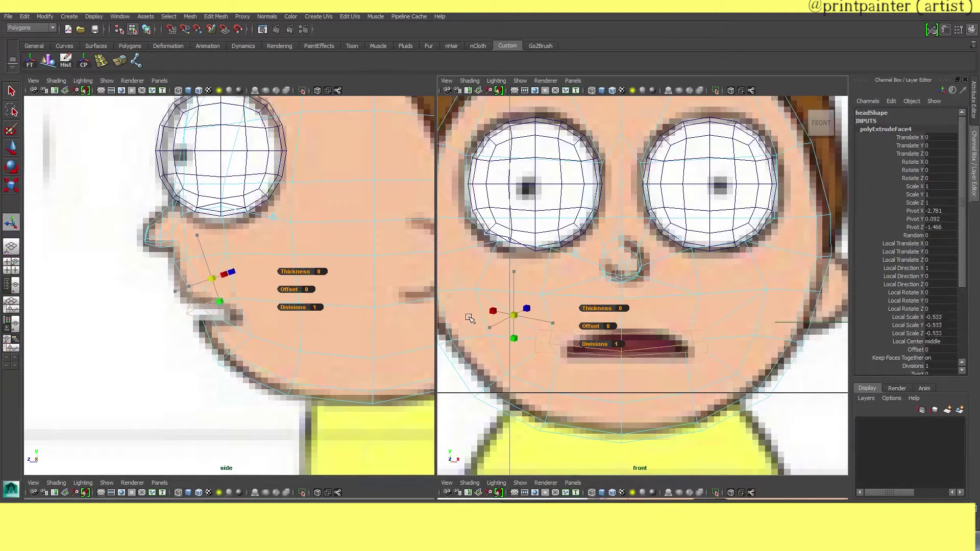
scroll(473, 319, "up", 2)
middle_click_drag(473, 319, 473, 259, "alt")
key("e")
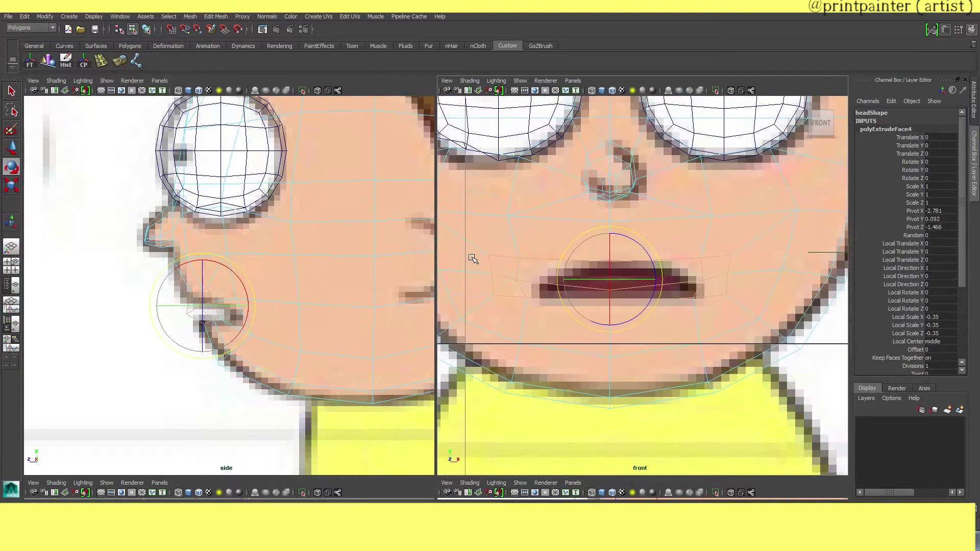
left_click_drag(620, 278, 611, 280)
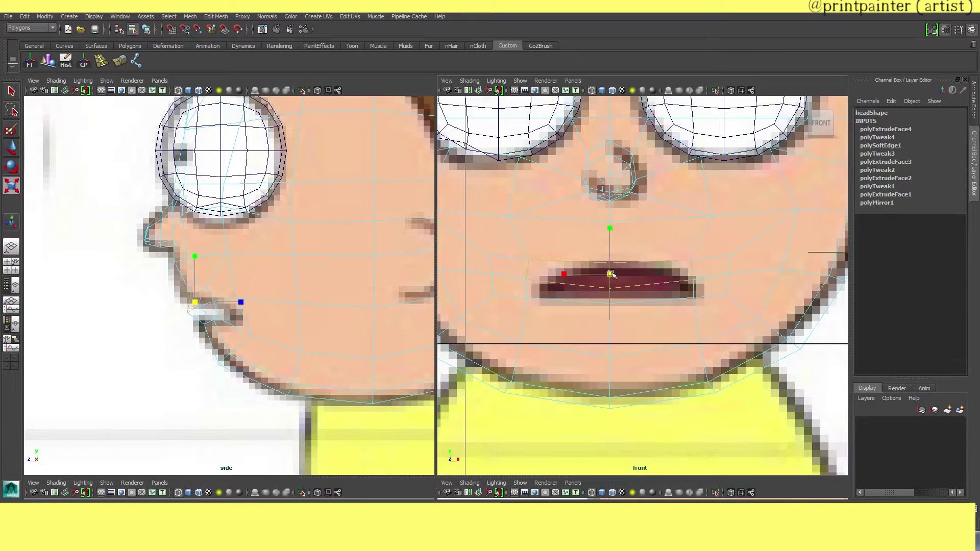
Step: Move the mouth-corner and upper-lip vertices to the reference, checking from the side
key("F9")
left_click(489, 255)
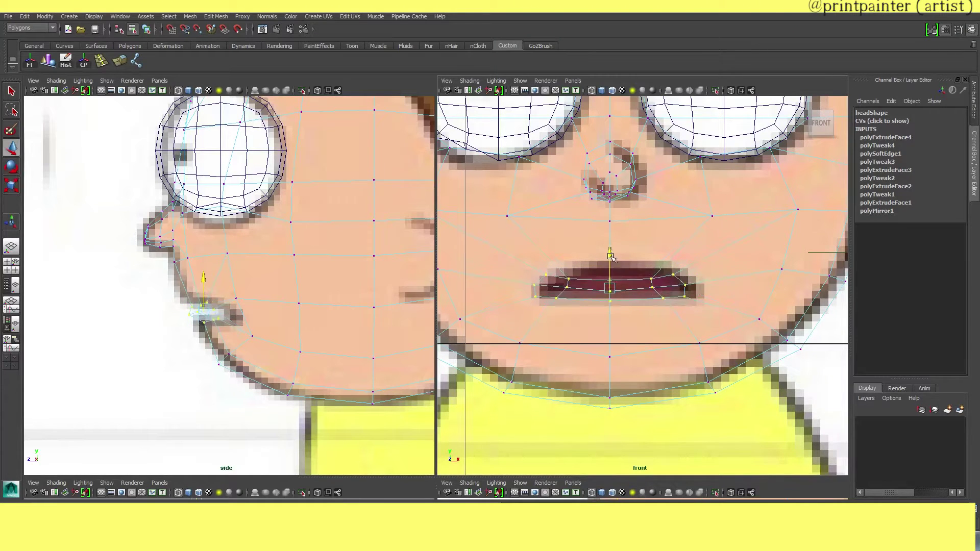
key("F9")
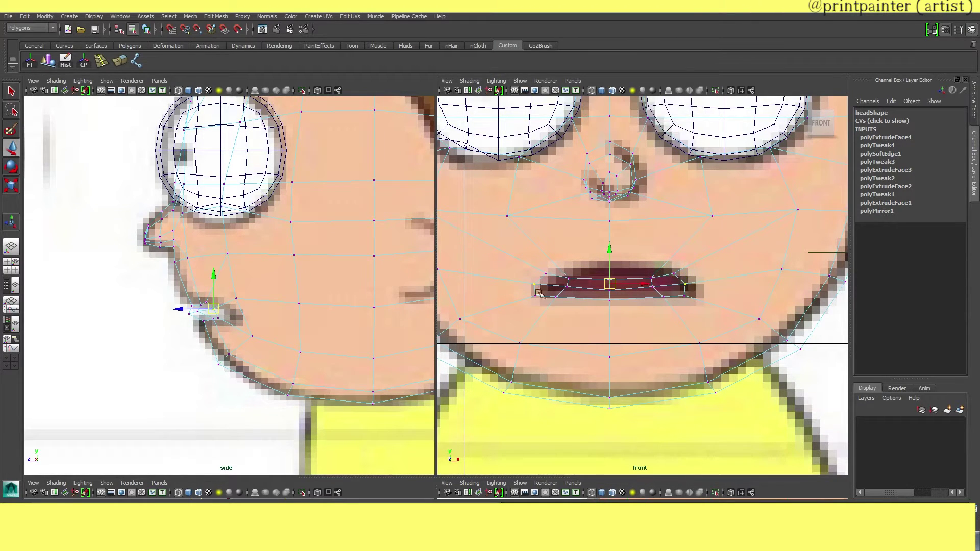
left_click_drag(599, 270, 617, 255)
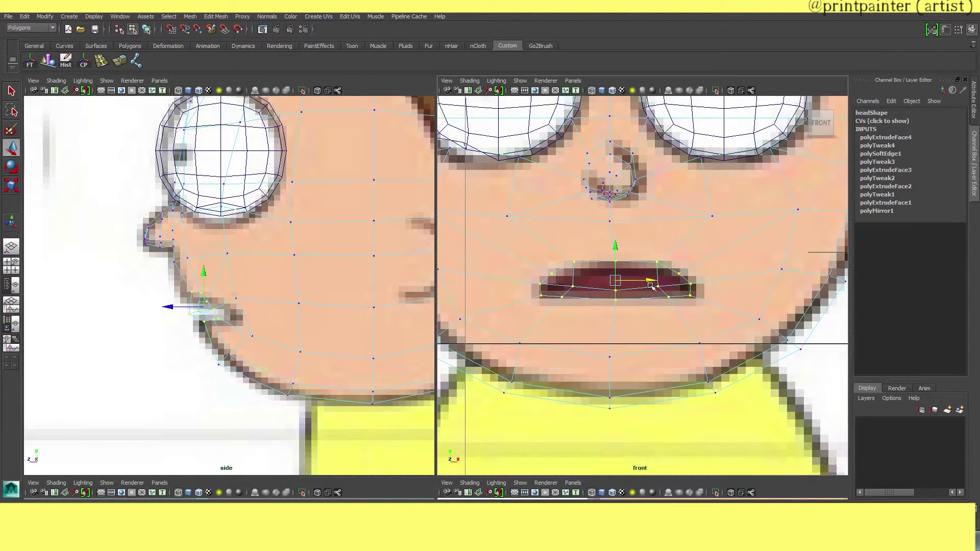
key("F8")
key("space")
mouse_move(651, 286)
left_mouse_down("alt")
mouse_move(704, 294)
mouse_move(601, 339)
left_mouse_up("alt")
key("F9")
key("4")
mouse_move(550, 316)
left_mouse_down()
mouse_move(612, 325)
mouse_move(579, 319)
left_mouse_up()
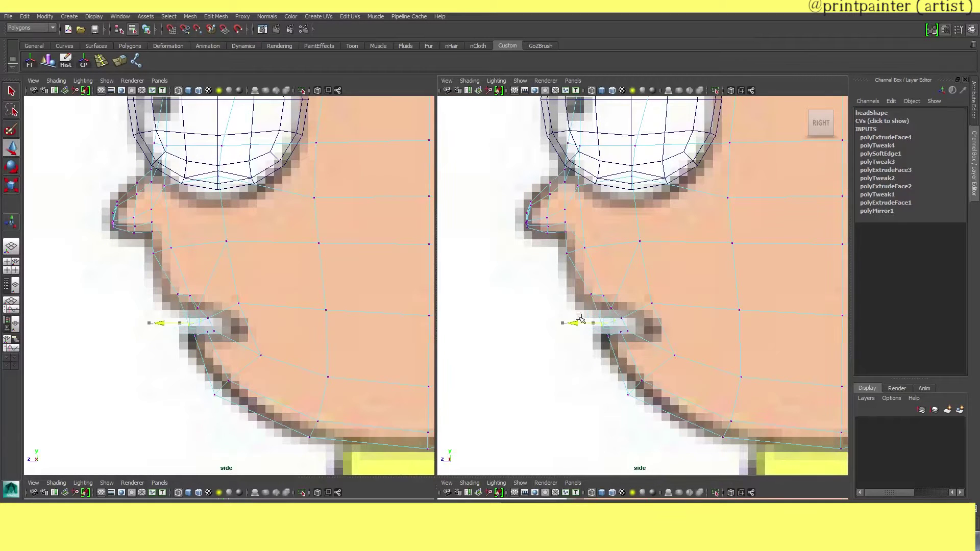
Step: Check the polygon display settings and close them without changes
key("F8")
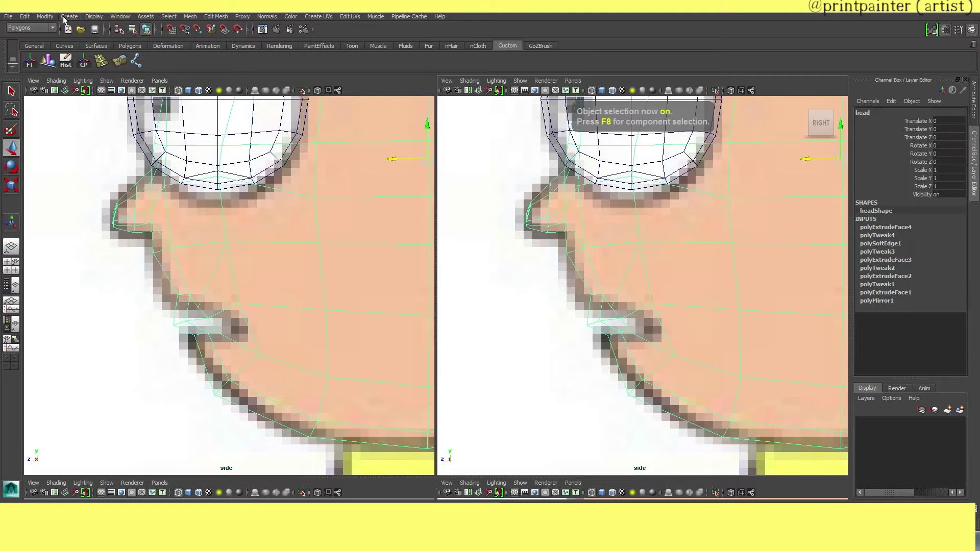
left_click(45, 16)
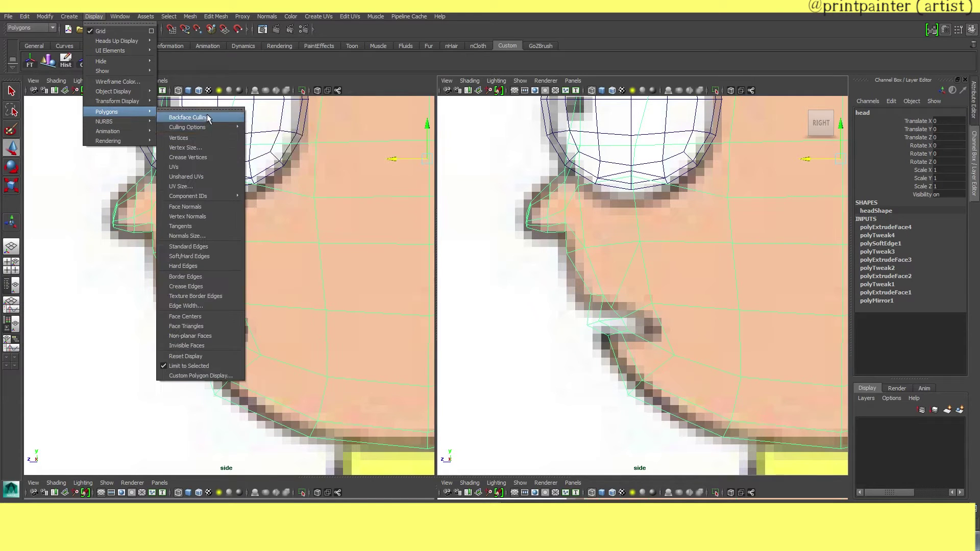
mouse_move(107, 112)
left_click(164, 369)
left_click(97, 20)
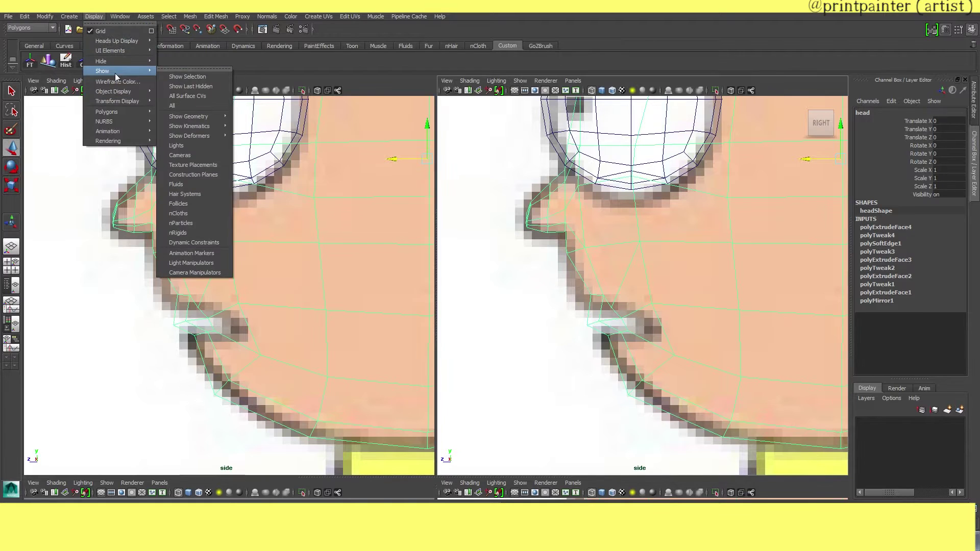
left_click(192, 116)
Step: Select the mouth vertices from the side and search the web for 'maya turn off back'
key("F8")
left_click_drag(558, 287, 647, 347)
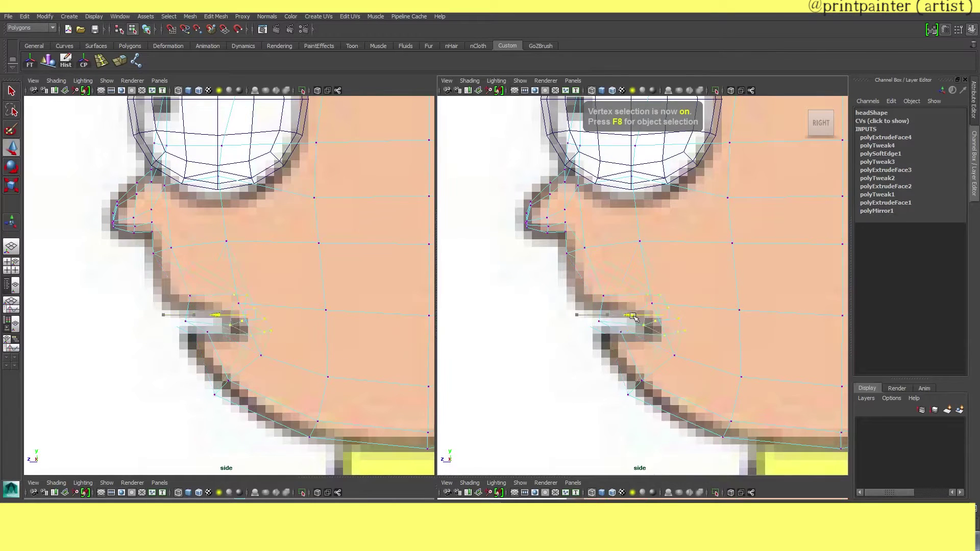
key("F8")
key("alt+Tab")
left_click(478, 70)
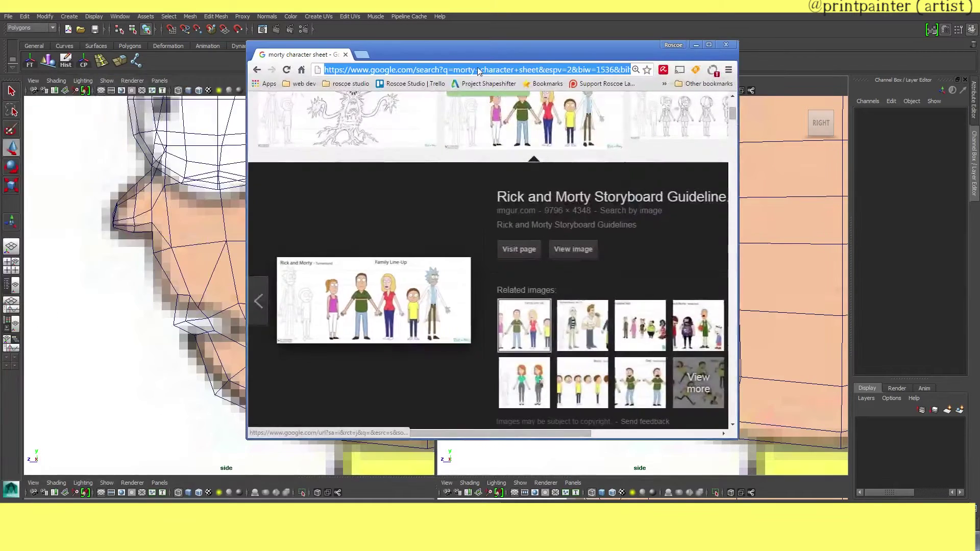
type("maya turn off back")
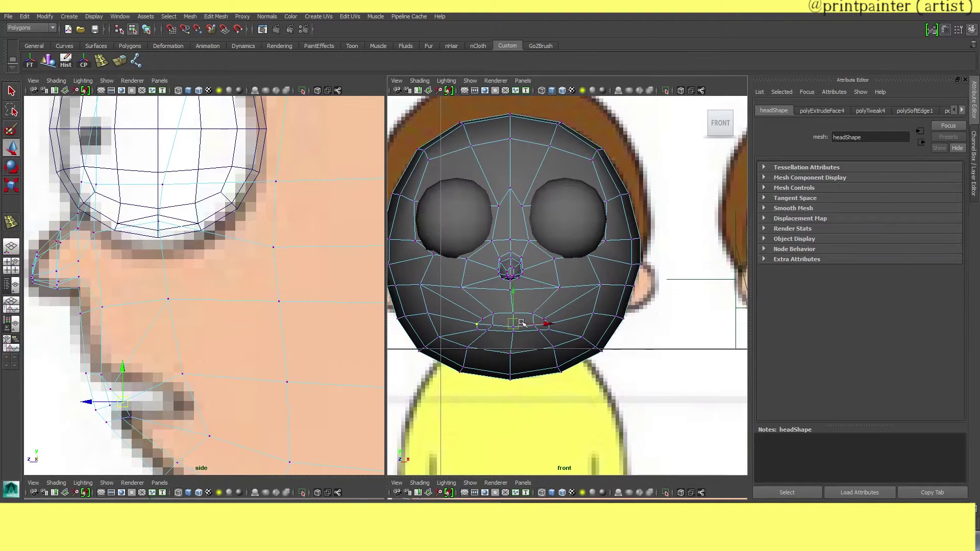
scroll(521, 322, "up", 4)
Step: In front wireframe view, pull both mouth-corner vertices slightly inward and check them in 3D
key("4")
left_click_drag(523, 364, 542, 388)
middle_click_drag(488, 362, 547, 362, "alt")
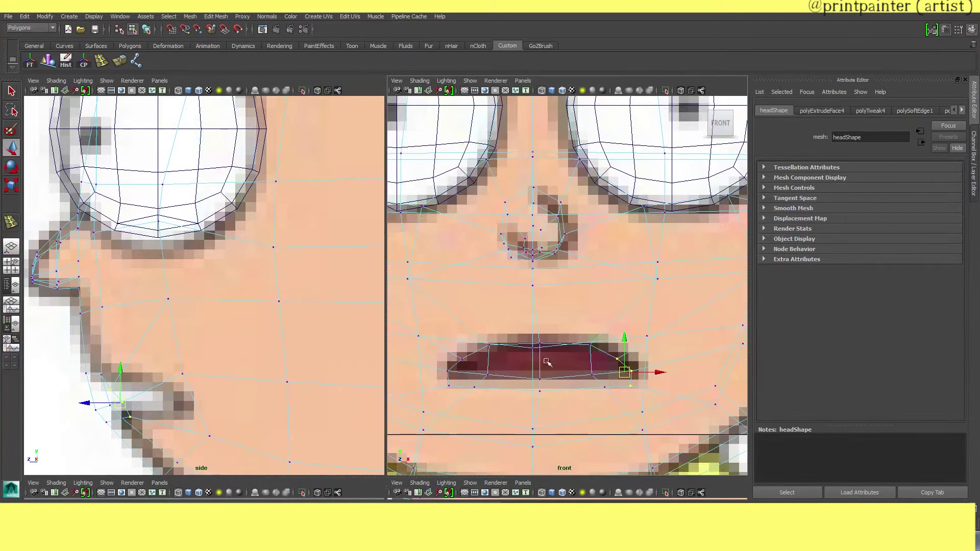
left_click_drag(441, 350, 491, 369, "shift")
key("w")
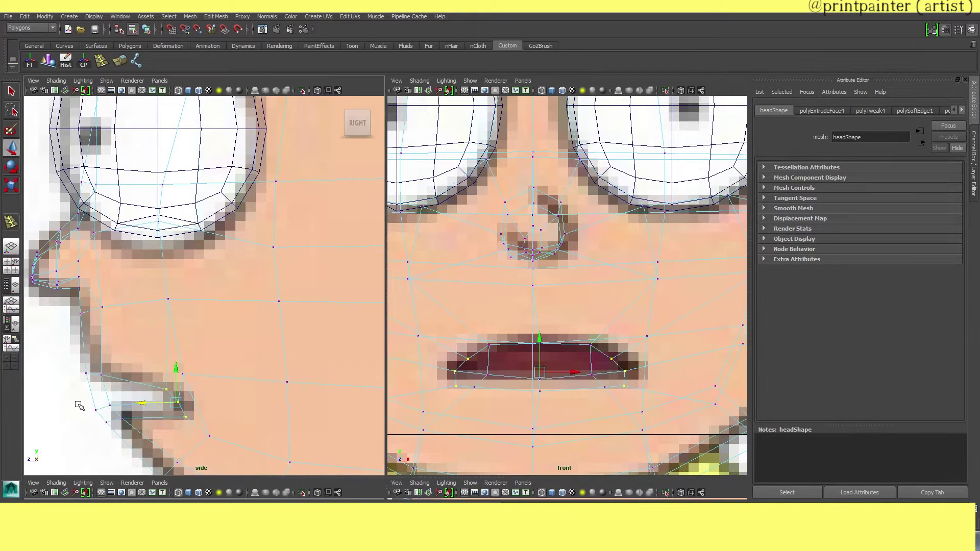
key("F8")
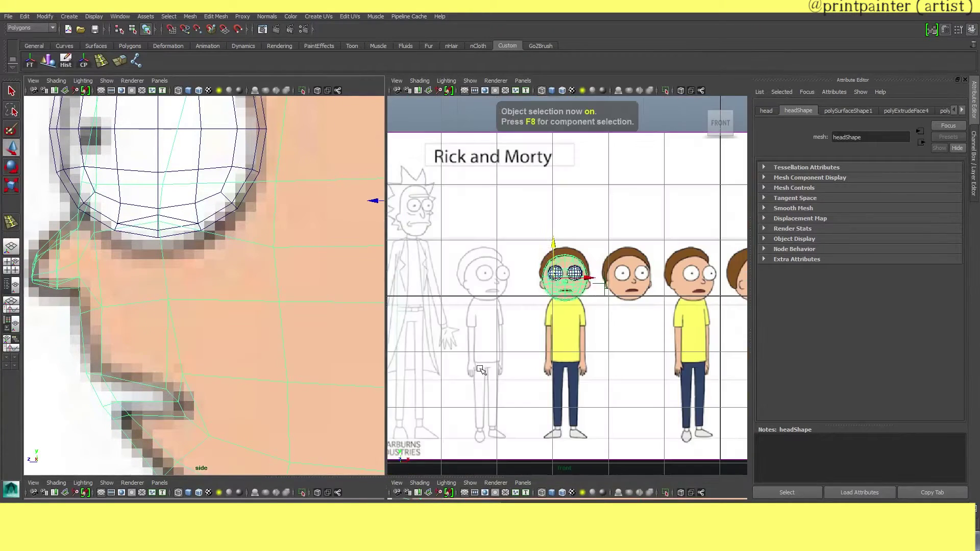
key("f")
key("5")
mouse_move(660, 383)
left_mouse_down("alt")
mouse_move(720, 342)
mouse_move(667, 383)
left_mouse_up("alt")
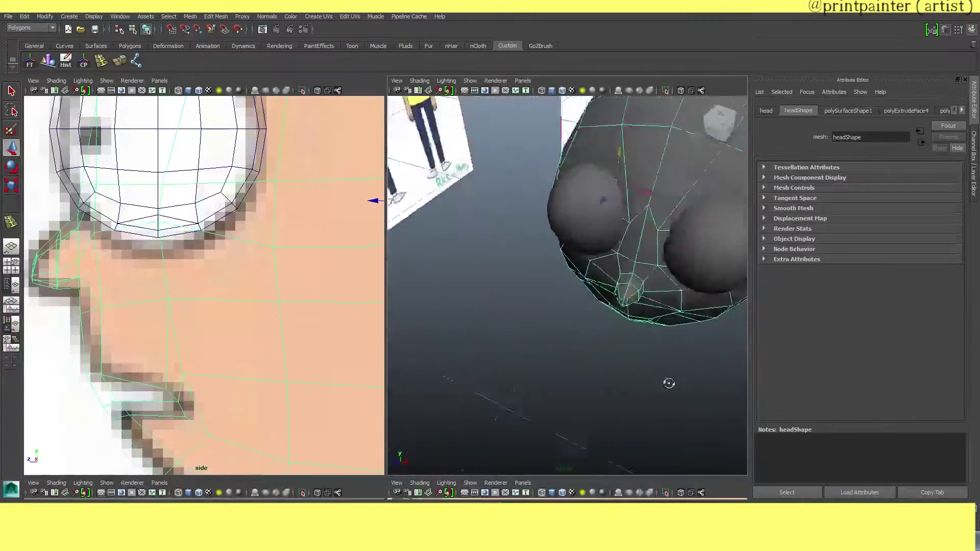
key("F8")
Step: Insert an edge loop across the head near the mouth
left_click_drag(388, 153, 460, 179, "alt")
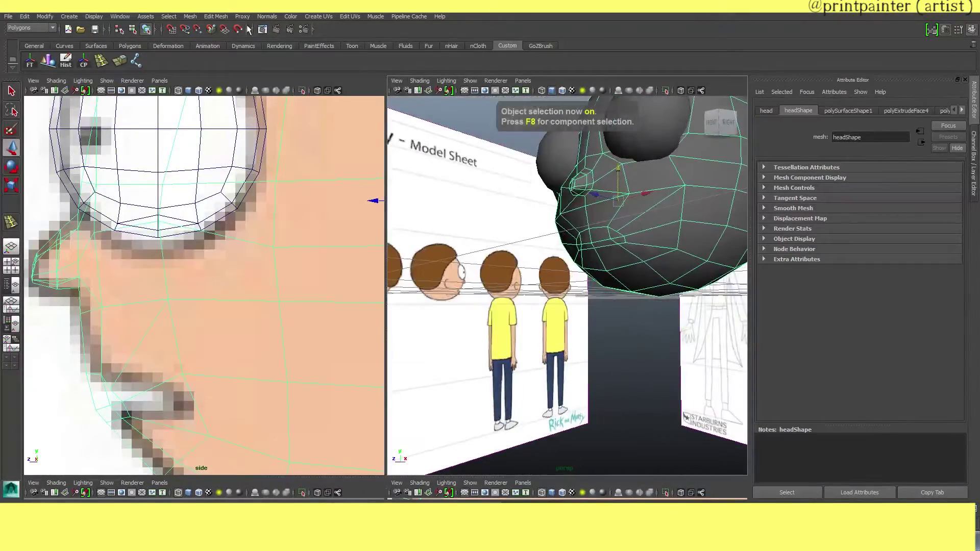
left_click(215, 15)
left_click(230, 107)
left_click_drag(561, 255, 567, 332, "alt")
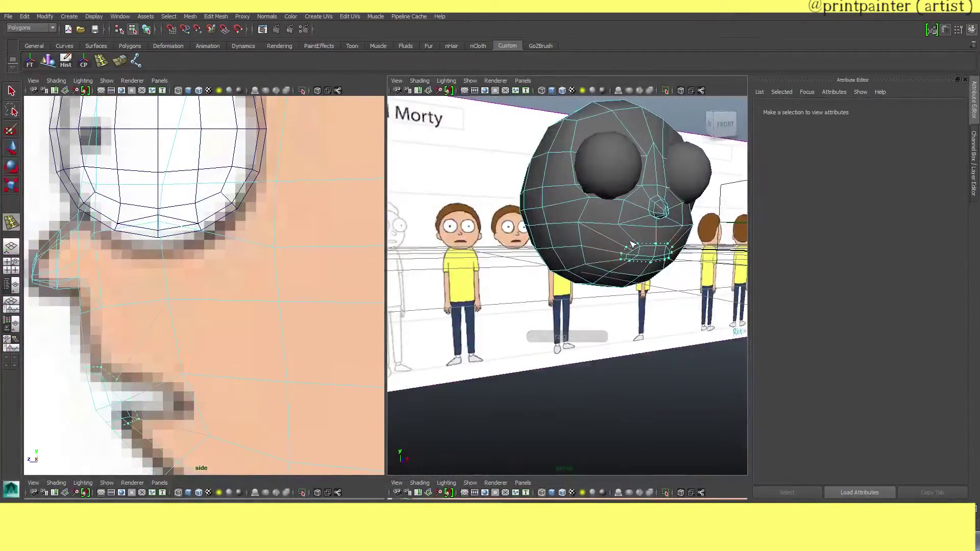
key("F8")
Step: Set the head's normals to face and switch the right panel to the front view
mouse_move(638, 245)
left_mouse_down("alt")
mouse_move(665, 273)
mouse_move(527, 273)
mouse_move(525, 297)
mouse_move(627, 256)
left_mouse_up("alt")
scroll(665, 273, "down", 5)
key("f")
key("space")
left_click(267, 16)
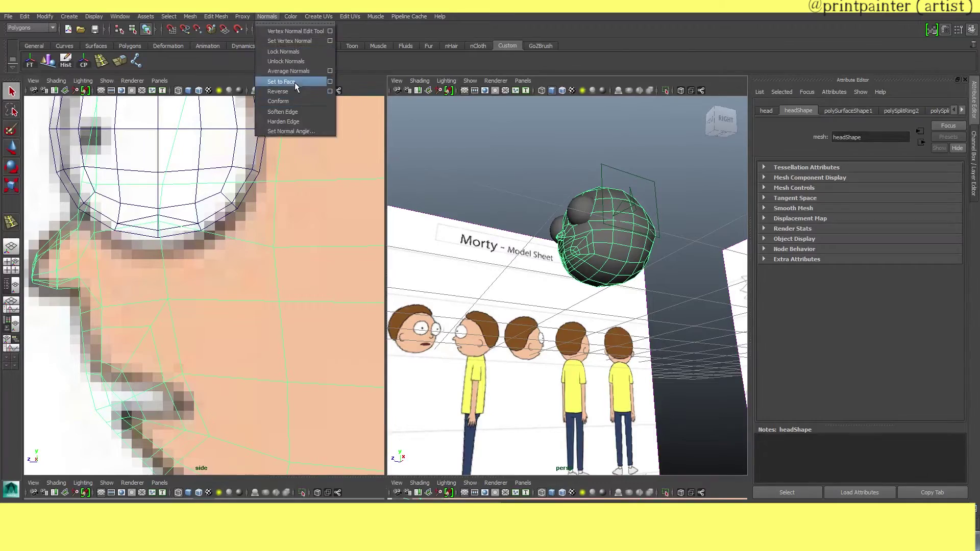
left_click(498, 171)
mouse_move(498, 171)
left_mouse_down("alt")
mouse_move(651, 256)
mouse_move(536, 205)
mouse_move(535, 239)
left_mouse_up("alt")
key("space")
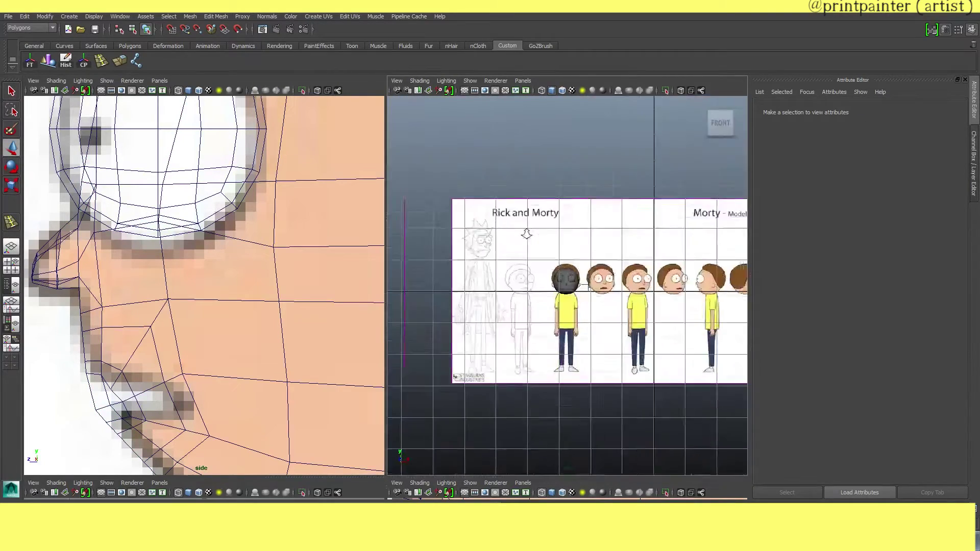
key("space")
scroll(213, 262, "up", 5)
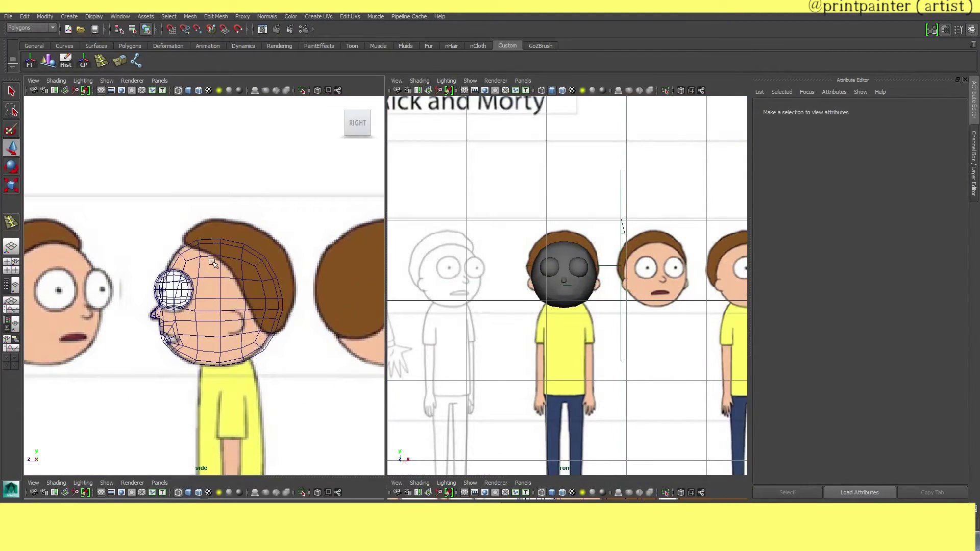
Step: Smooth the cube pCube4 that will become the hair
left_click(558, 244)
key("f")
left_click(129, 46)
left_click(257, 259)
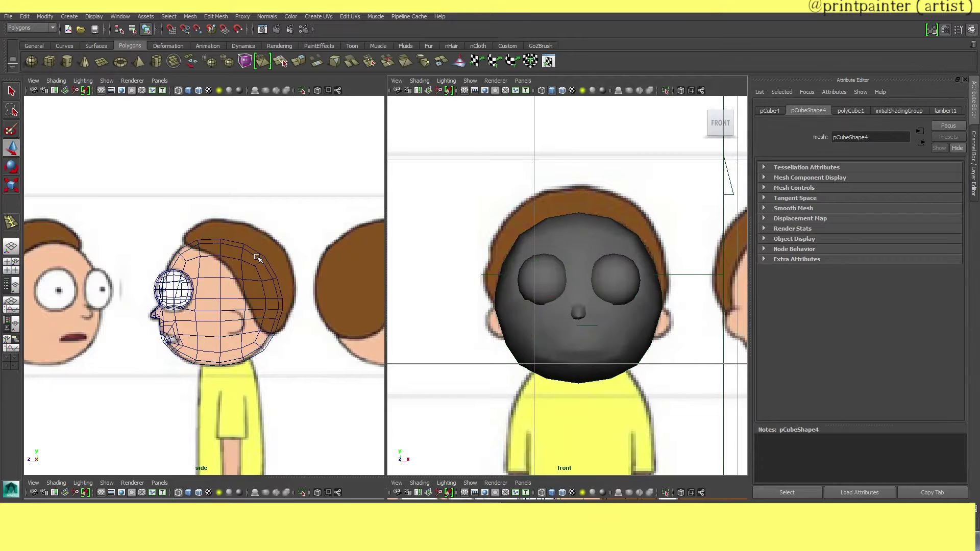
scroll(194, 280, "down", 10)
scroll(192, 280, "up", 10)
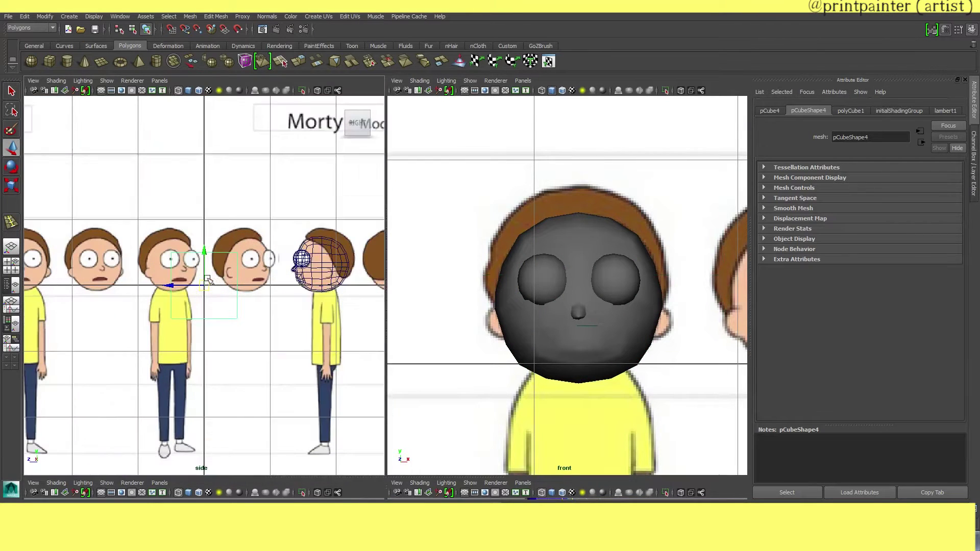
left_click(189, 17)
left_click(209, 79)
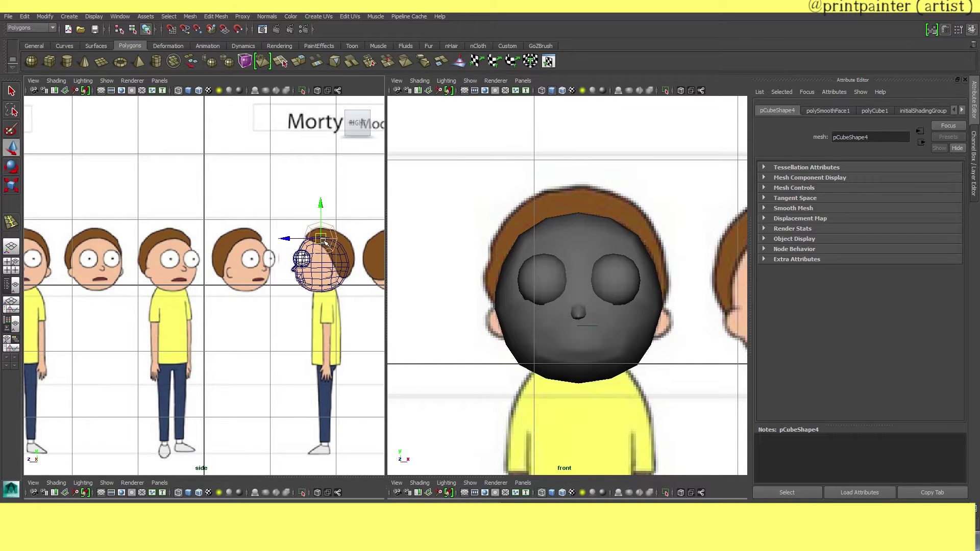
Step: Move the hair vertices to follow Morty's side-view hair outline
key("F8")
key("f")
left_click_drag(203, 287, 235, 389)
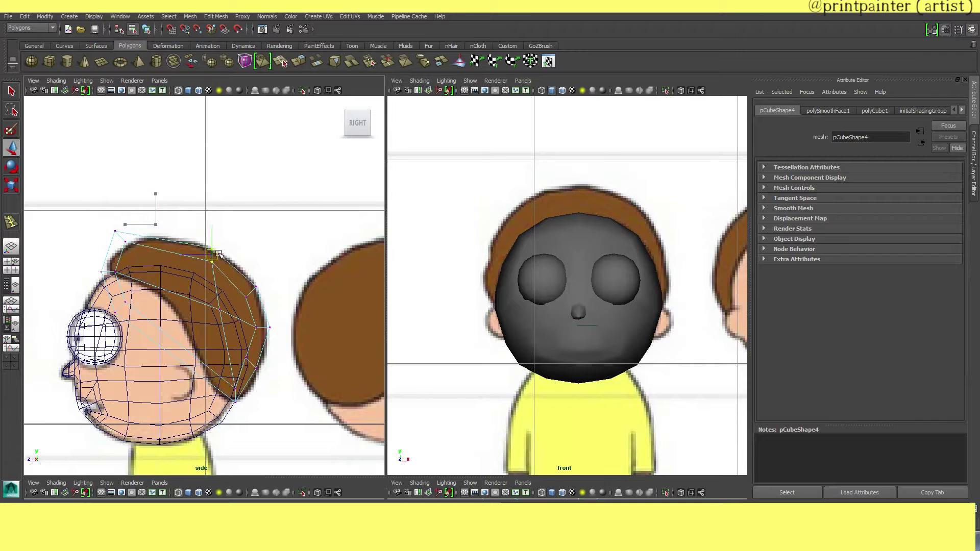
scroll(159, 251, "down", 5)
scroll(182, 252, "up", 5)
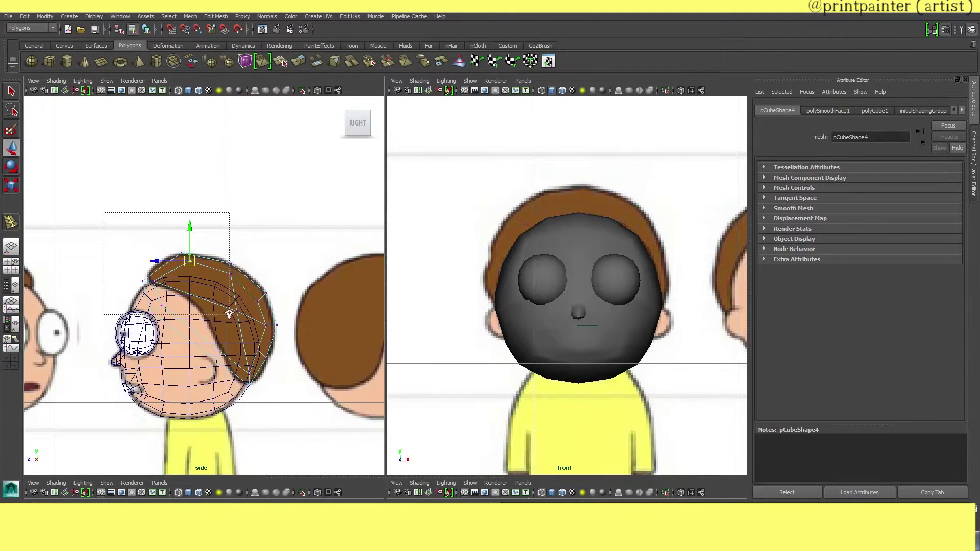
left_click_drag(227, 212, 103, 306)
scroll(83, 234, "up", 2)
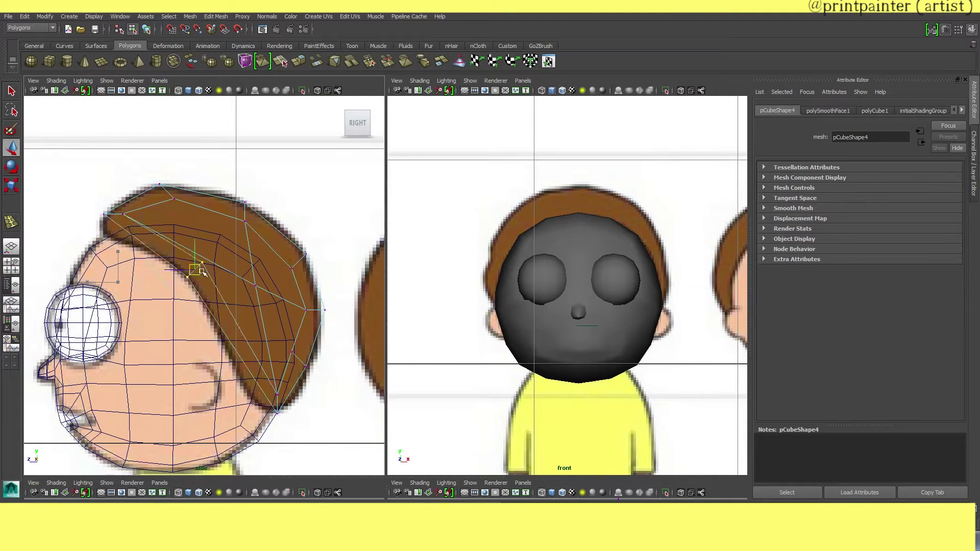
key("5")
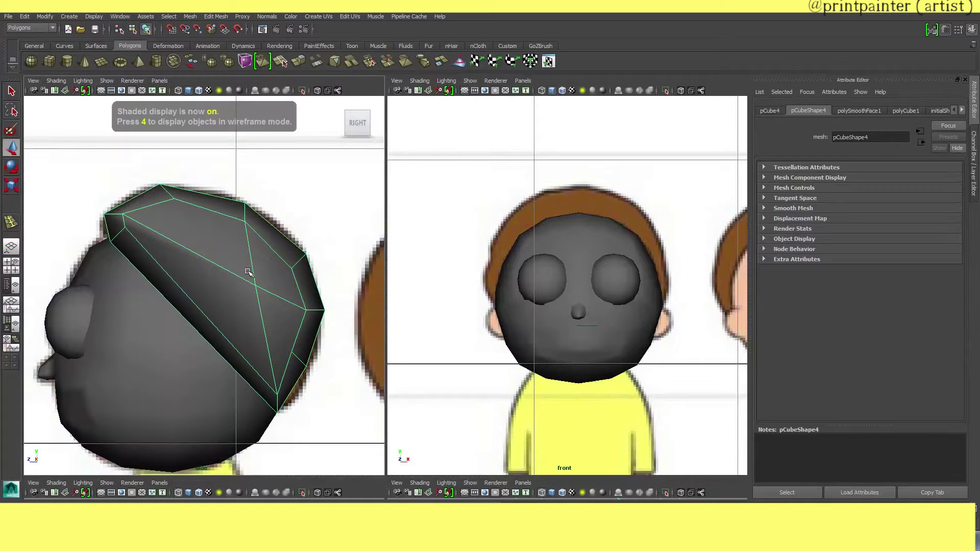
Step: Cut a new edge across the hair with Cut Faces
left_click(215, 16)
left_click(230, 69)
left_click_drag(218, 192, 204, 256)
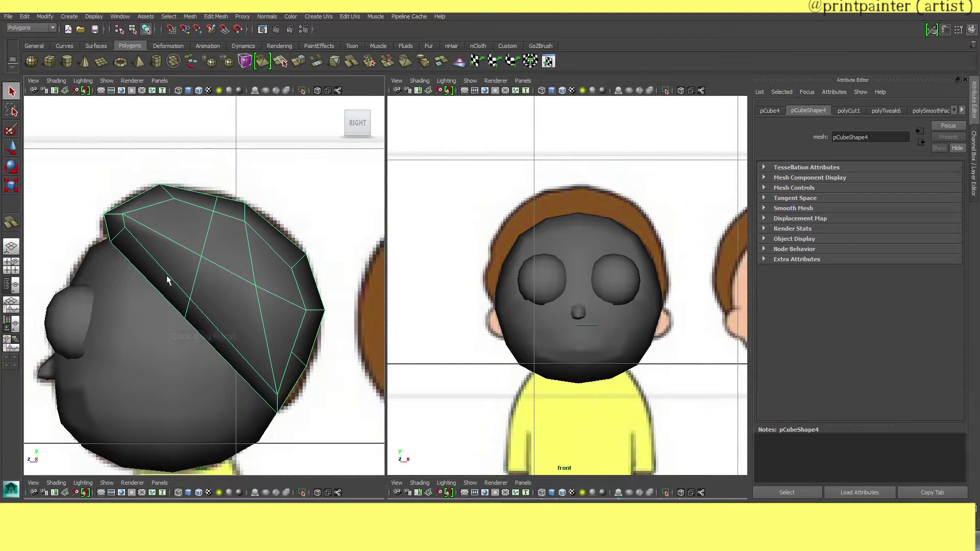
key("4")
key("w")
scroll(121, 224, "down", 5)
scroll(121, 225, "up", 5)
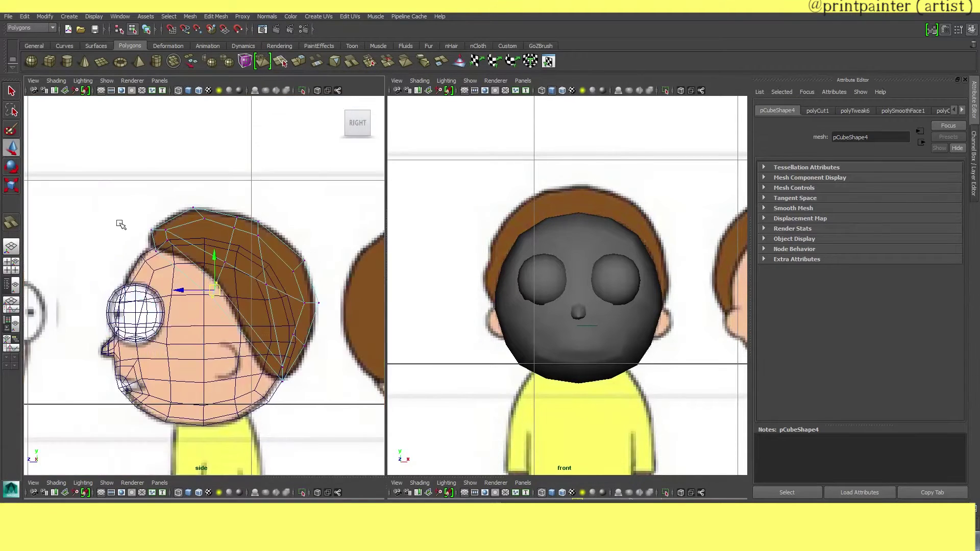
scroll(203, 246, "up", 3)
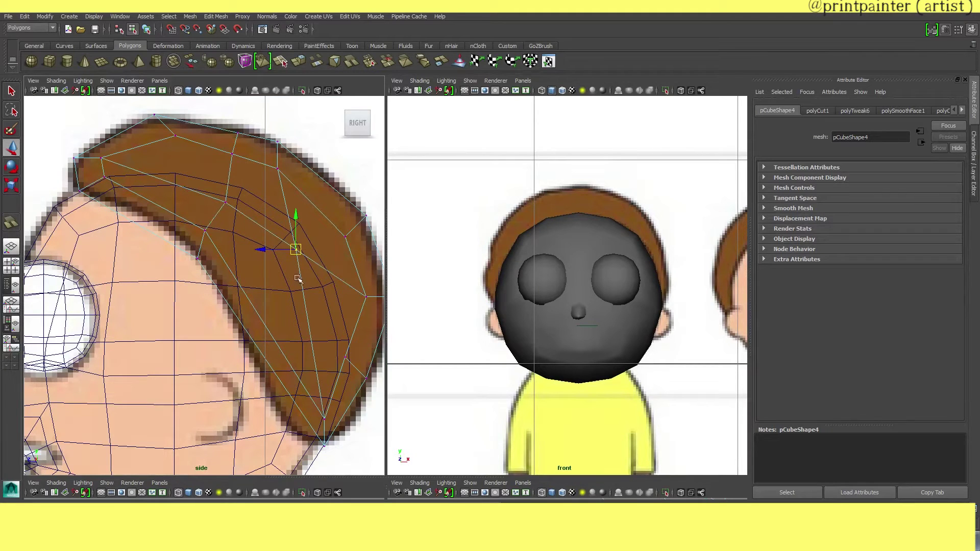
key("F8")
Step: Insert two edge loops across the hair and zoom out to the model sheet
left_click(215, 16)
left_click(230, 99)
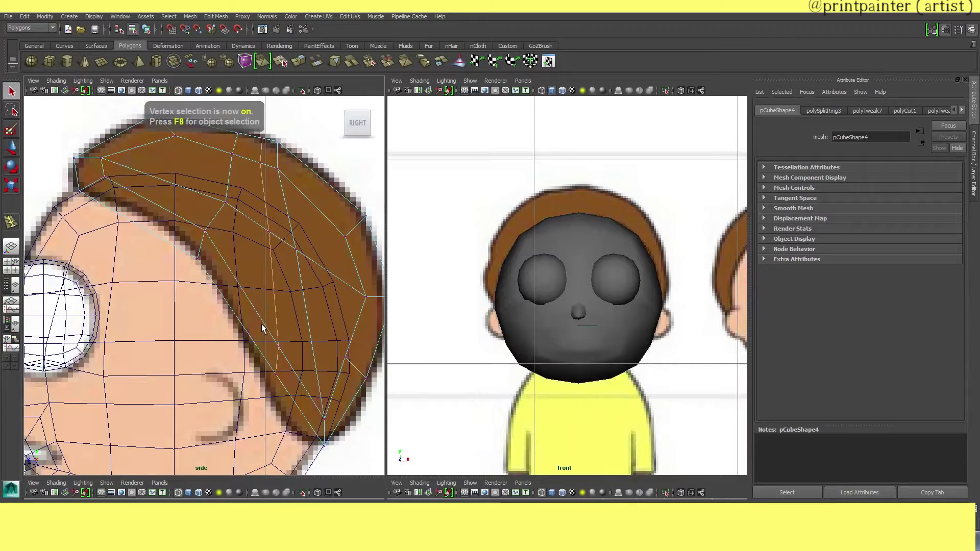
left_click(278, 352)
key("w")
left_click(219, 18)
left_click(240, 121)
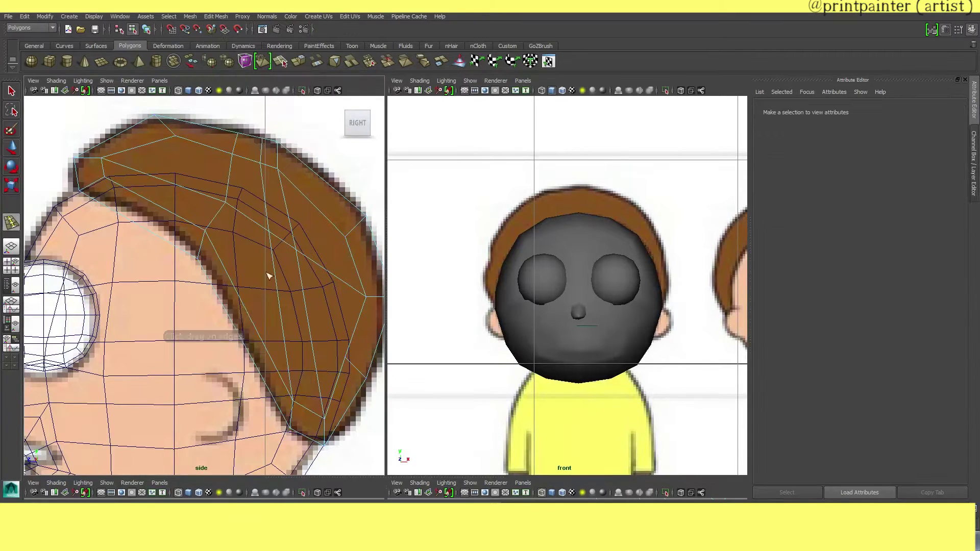
left_click(246, 308)
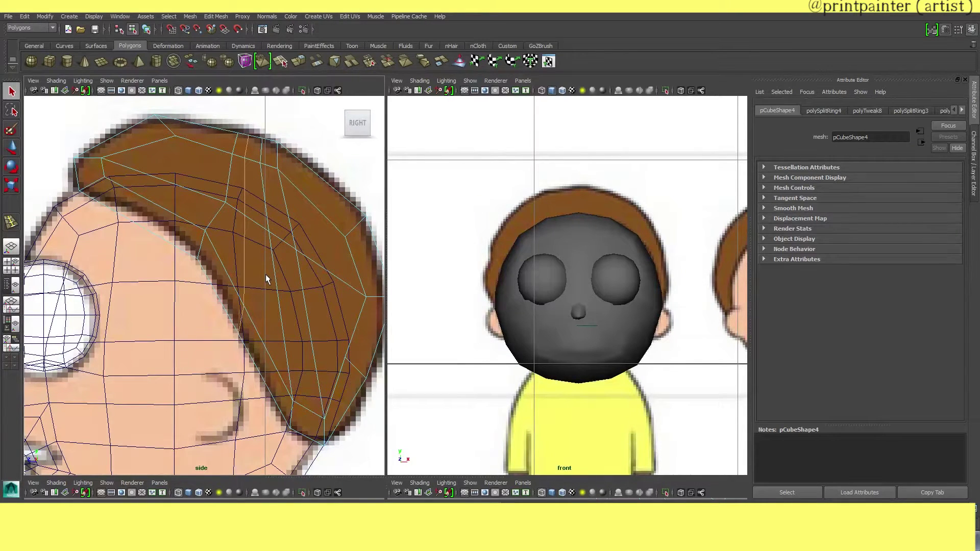
key("F8")
right_click_drag(265, 279, 145, 351, "alt")
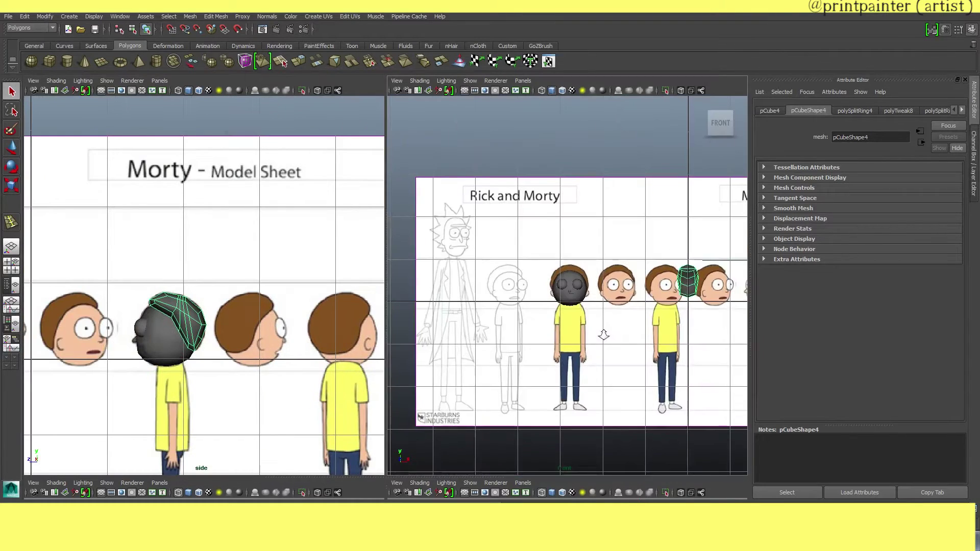
Step: Move the hair vertices to match the front-view drawing of Morty's head
key("w")
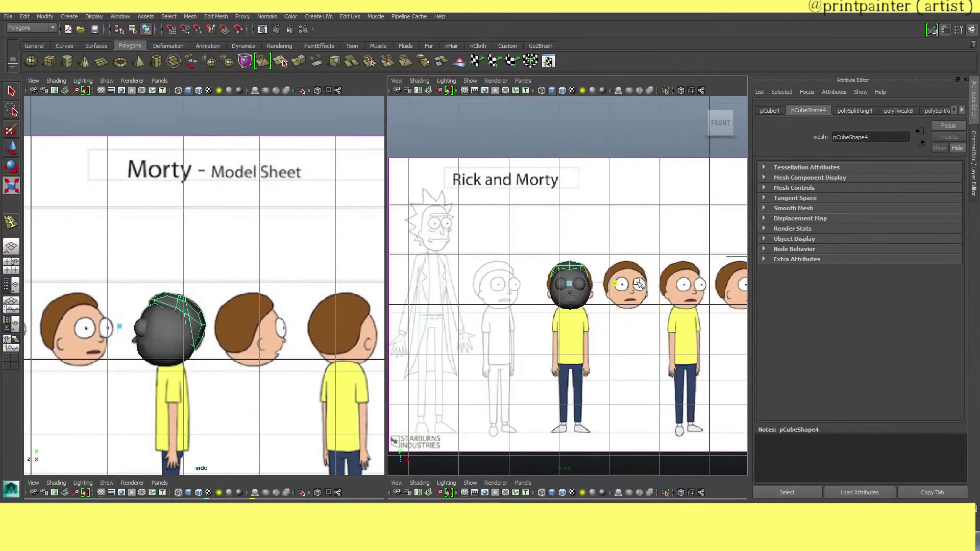
key("f")
key("F8")
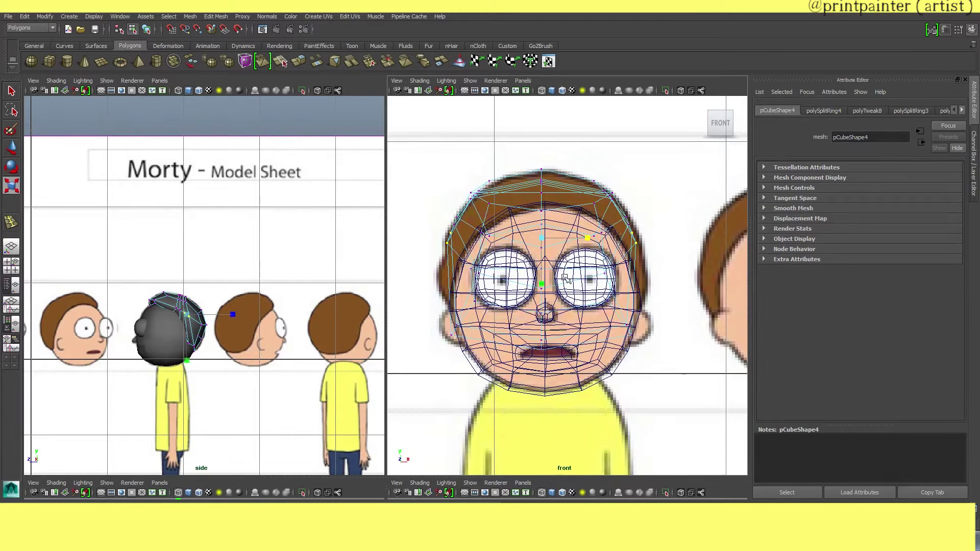
key("F8")
key("5")
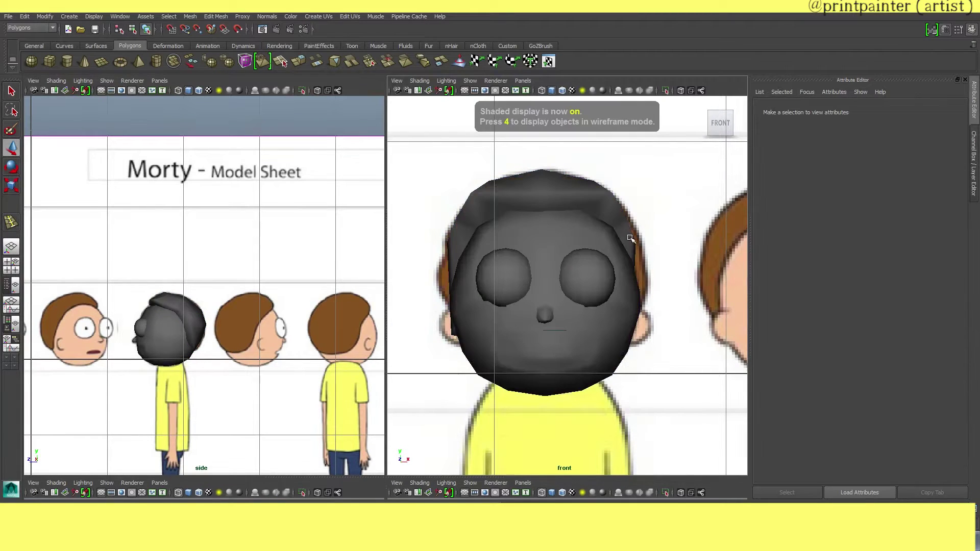
left_click_drag(471, 298, 425, 294)
Step: Insert one more edge loop on the hair in the front wireframe view
key("F8")
key("4")
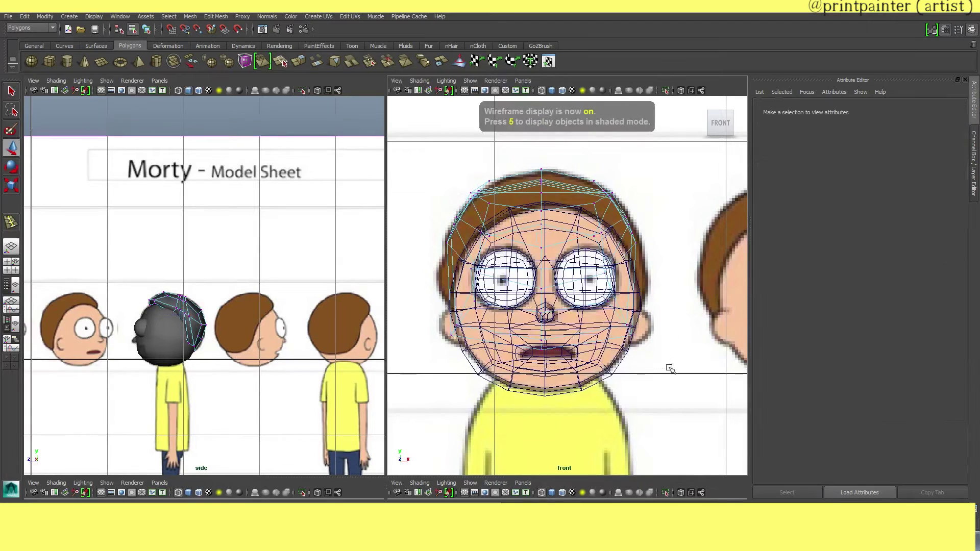
left_click(454, 279)
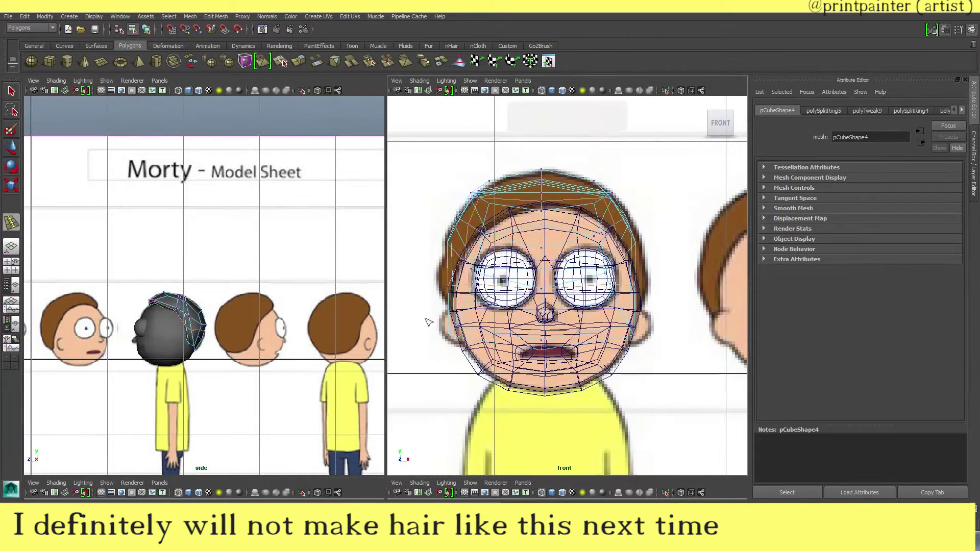
key("q")
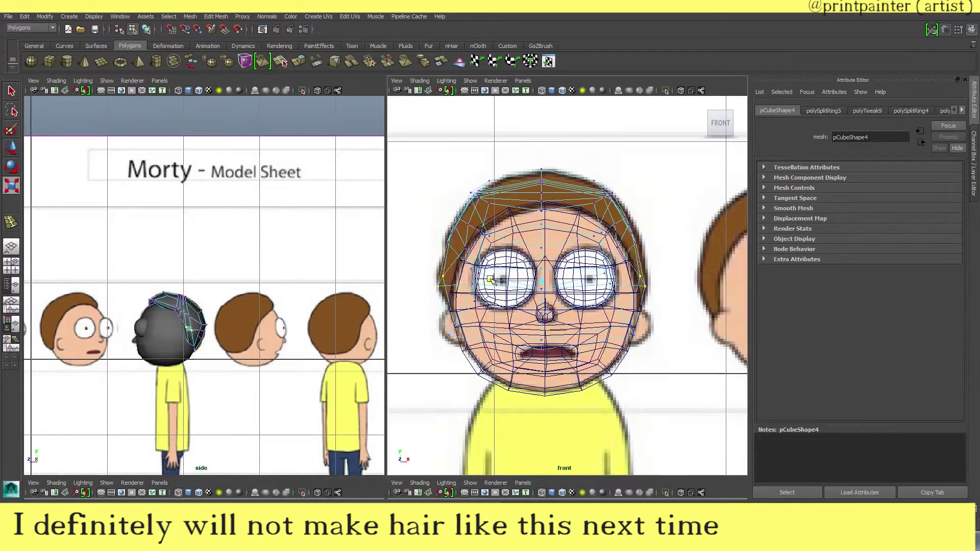
key("F8")
Step: Move a hair vertex to start curving the cap over the head
key("5")
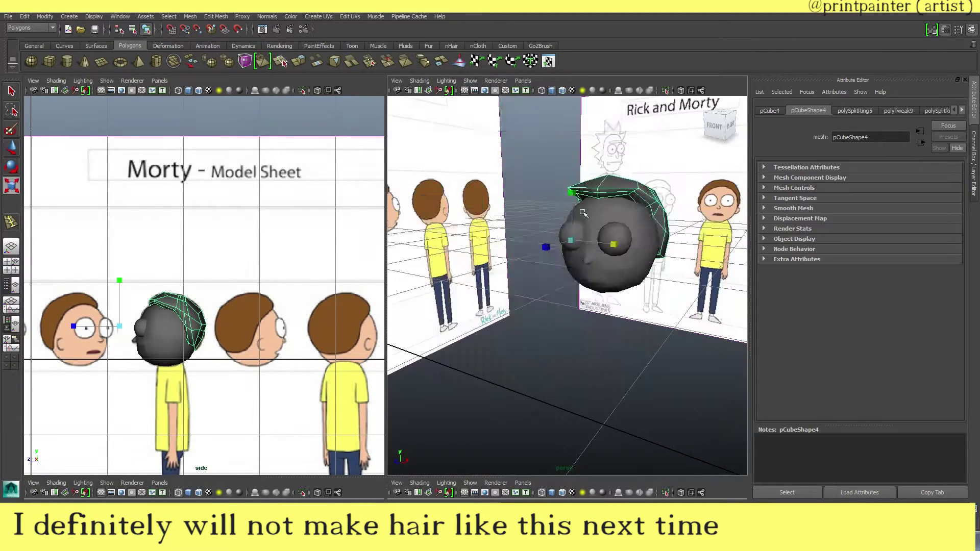
key("F8")
mouse_move(551, 193)
left_mouse_down("alt")
mouse_move(574, 319)
mouse_move(563, 286)
left_mouse_up("alt")
left_click(572, 303)
key("F8")
mouse_move(728, 291)
left_mouse_down("alt")
mouse_move(664, 285)
mouse_move(603, 299)
mouse_move(706, 310)
mouse_move(631, 415)
left_mouse_up("alt")
Step: Select the hair and head meshes in turn while orbiting the shaded head
left_click(587, 209)
left_click(517, 174)
left_click(470, 142)
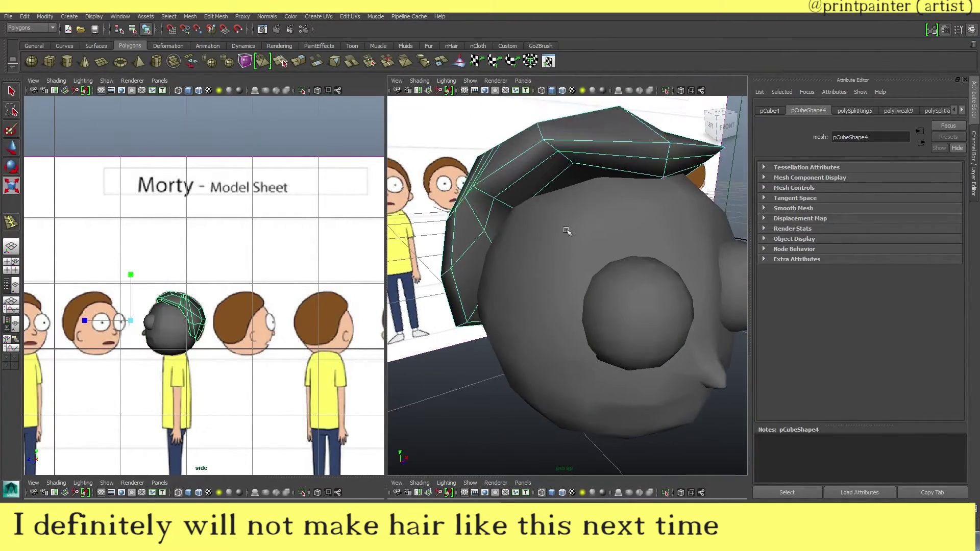
scroll(470, 142, "down", 5)
left_click(464, 90)
left_click(485, 236)
key("5")
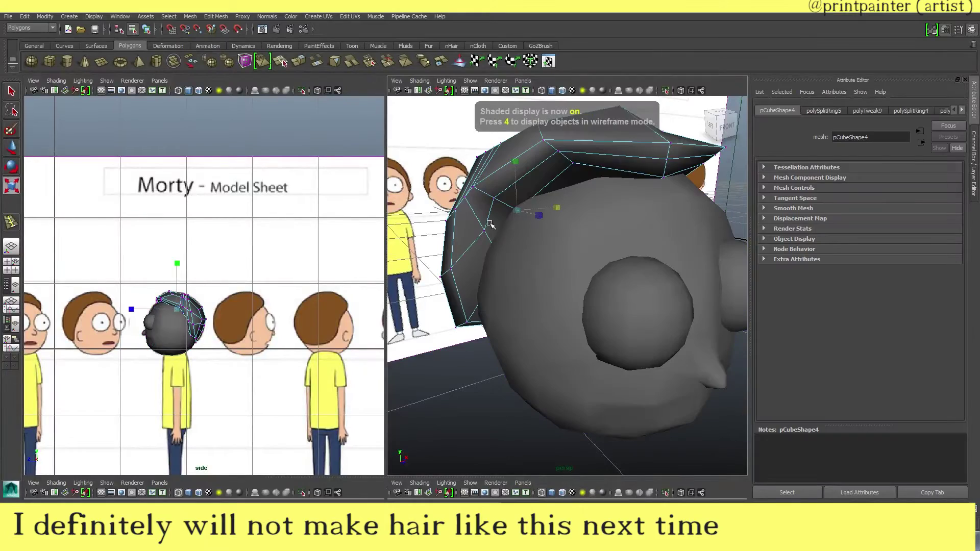
mouse_move(505, 403)
left_mouse_down("alt")
mouse_move(586, 329)
mouse_move(471, 328)
mouse_move(572, 303)
mouse_move(593, 225)
left_mouse_up("alt")
key("4")
key("5")
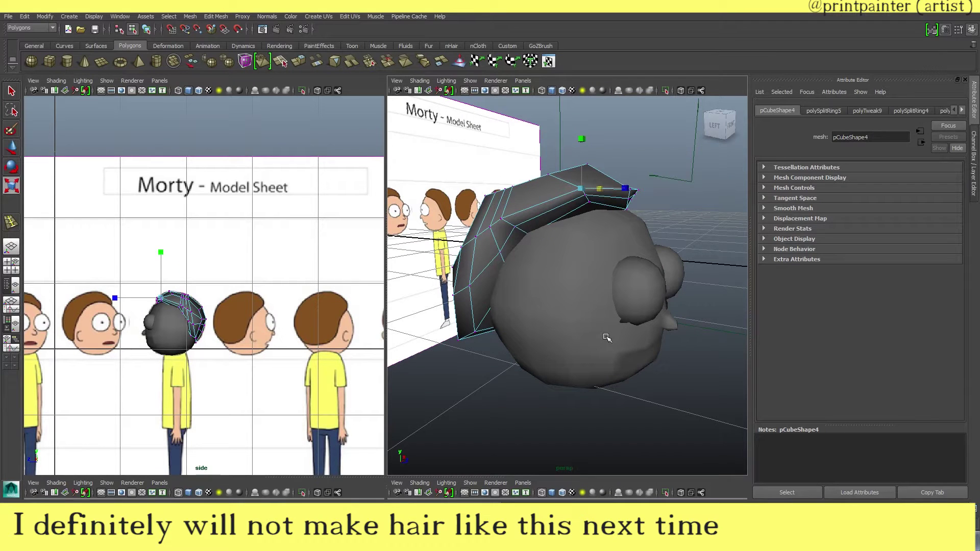
Step: Move hair vertices from the other side, checking in wireframe, shaded and textured display
mouse_move(627, 106)
left_mouse_down("alt")
mouse_move(535, 252)
mouse_move(520, 298)
mouse_move(576, 264)
mouse_move(509, 396)
mouse_move(629, 432)
mouse_move(656, 367)
mouse_move(488, 384)
left_mouse_up("alt")
key("w")
key("4")
key("F9")
key("5")
key("6")
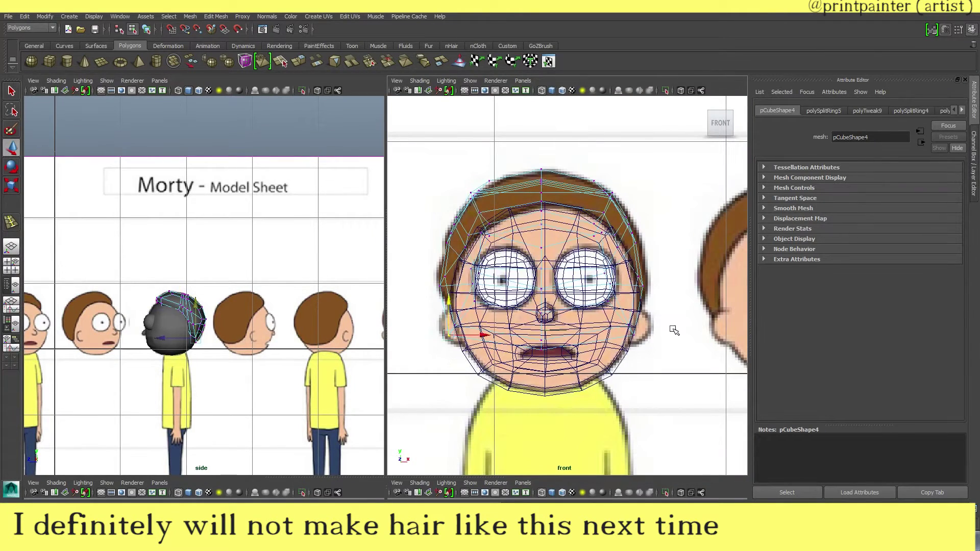
key("5")
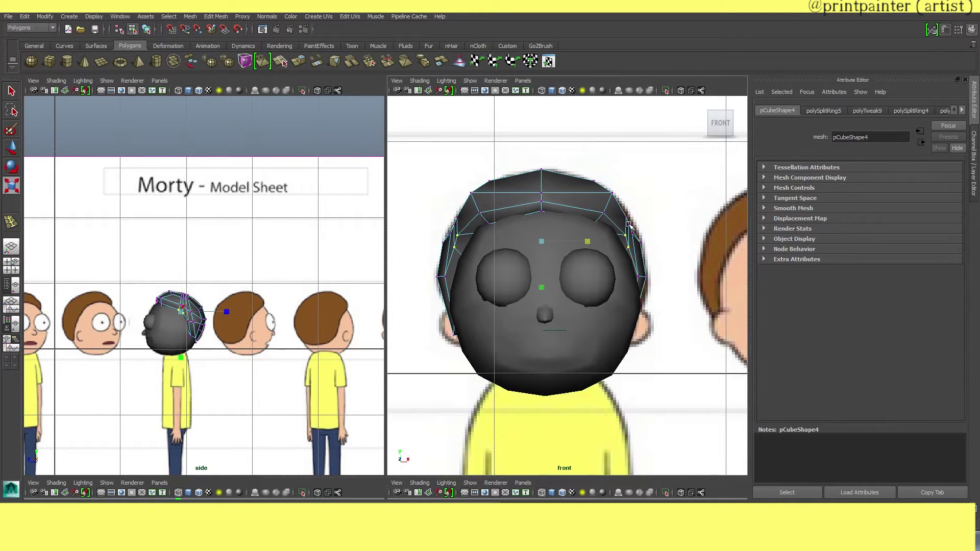
Step: Inspect the curved hair at an angle, selecting the head and both hair meshes
left_click(406, 218)
left_click(576, 343)
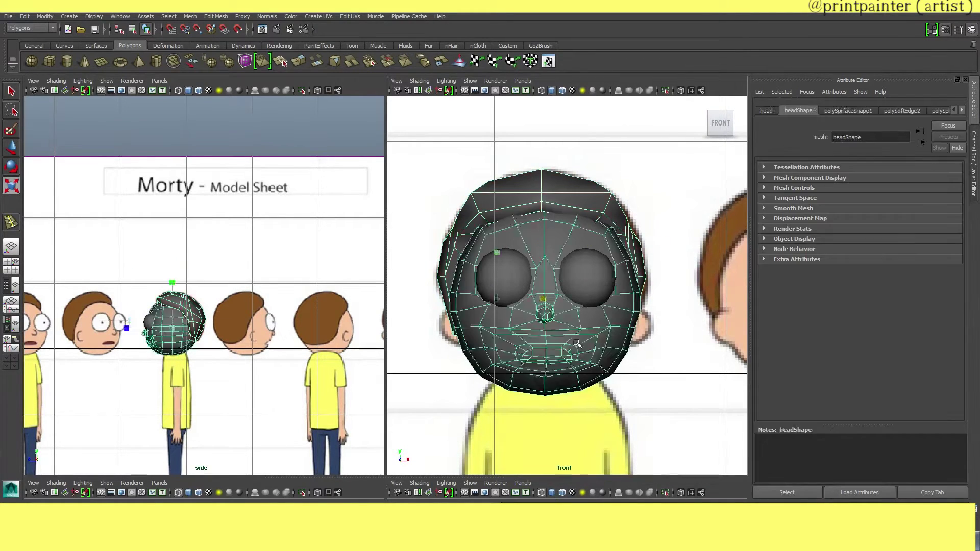
left_click(563, 307)
left_click_drag(563, 306, 434, 297, "alt")
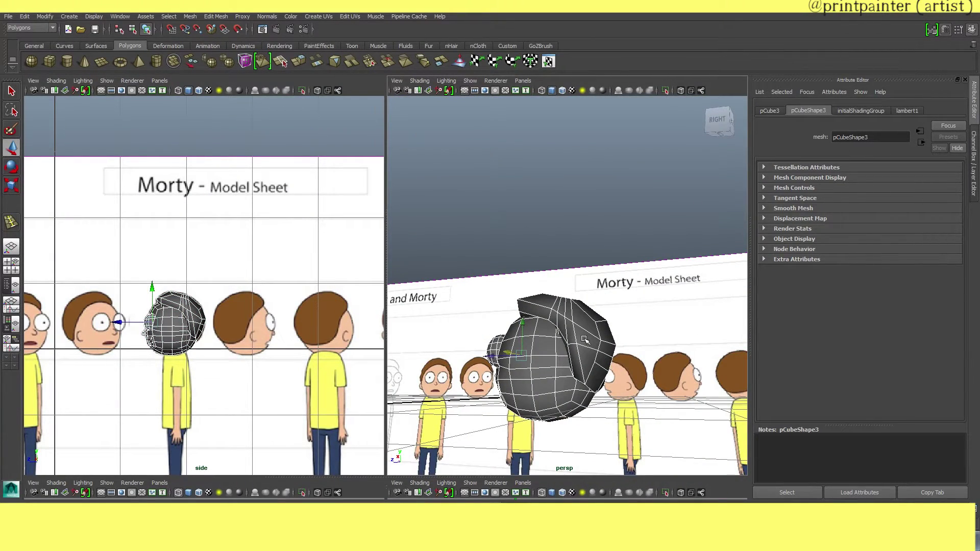
mouse_move(585, 339)
left_mouse_down("alt")
mouse_move(671, 349)
mouse_move(573, 353)
mouse_move(556, 311)
left_mouse_up("alt")
left_click(671, 349)
scroll(572, 354, "up", 5)
left_click(572, 353)
Step: Select the hair mesh in the shaded side view and pick its lower-corner vertex
key("f")
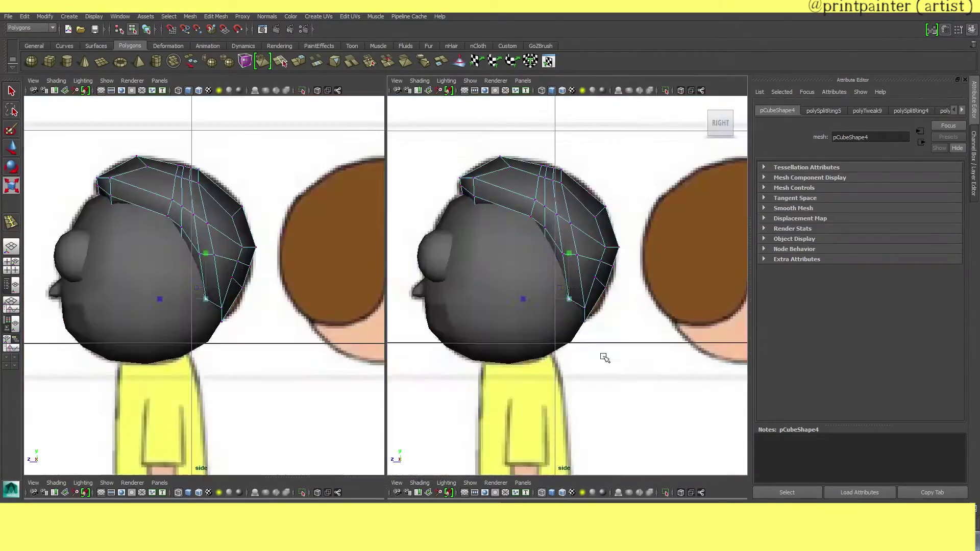
scroll(605, 289, "down", 5)
scroll(623, 335, "up", 10)
key("F8")
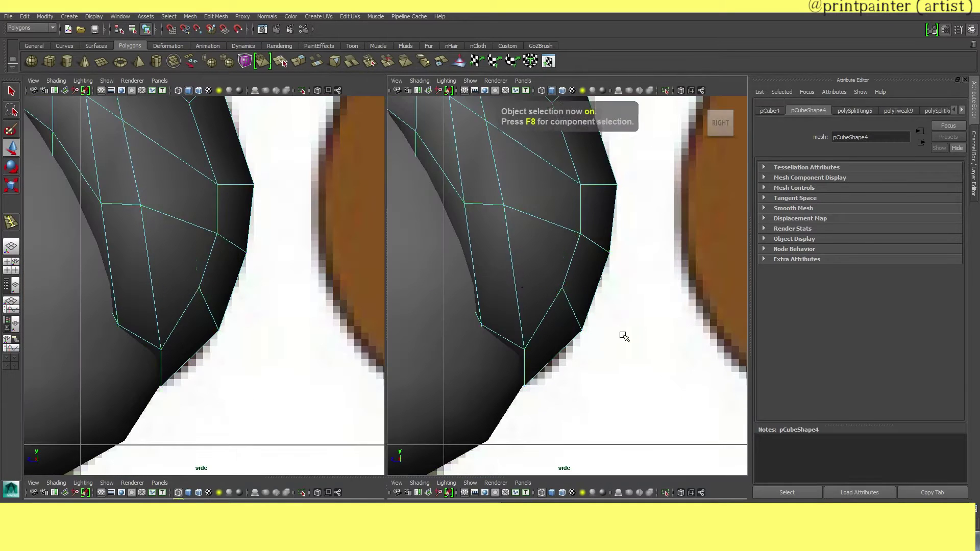
left_click(624, 336)
scroll(624, 336, "down", 5)
left_click(559, 203)
scroll(560, 203, "up", 5)
scroll(560, 203, "up", 2)
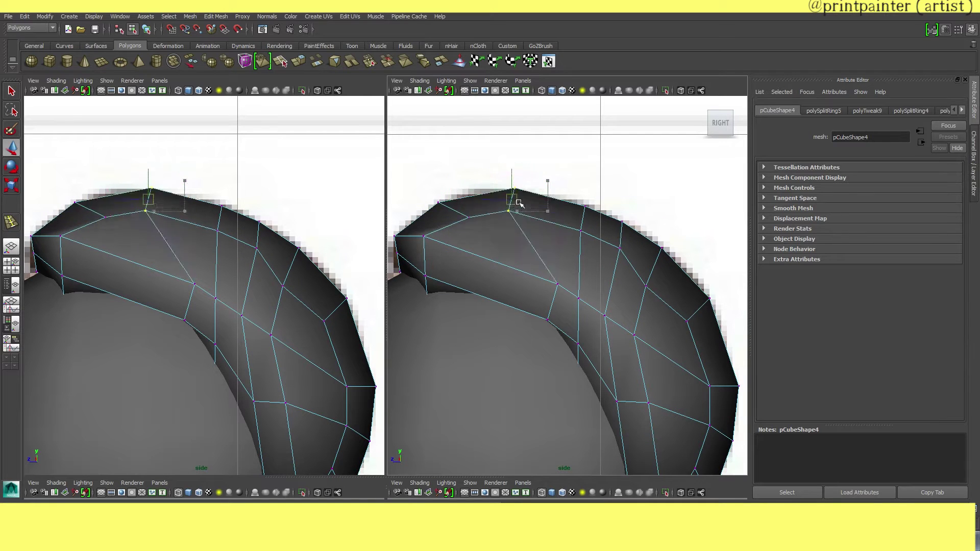
scroll(644, 282, "down", 5)
scroll(518, 308, "up", 6)
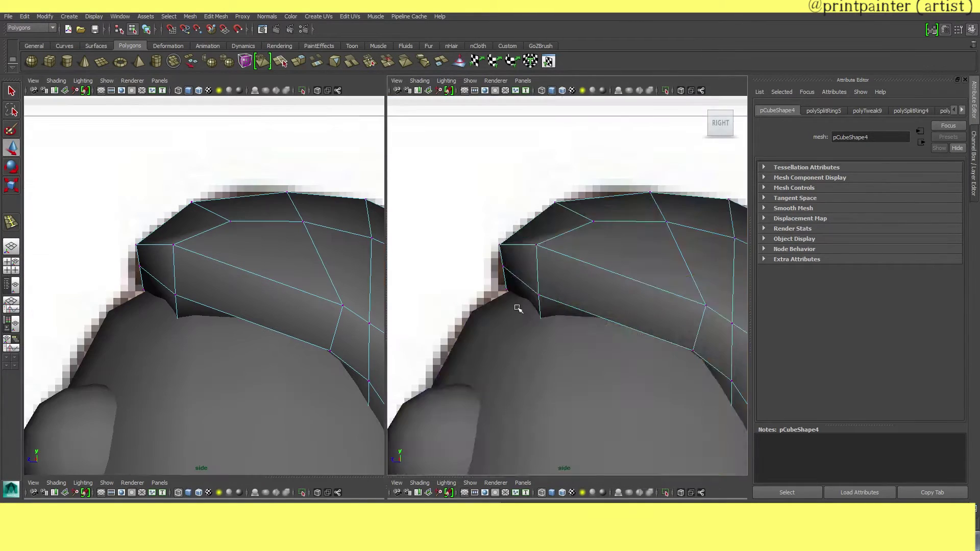
key("5")
left_click(541, 279)
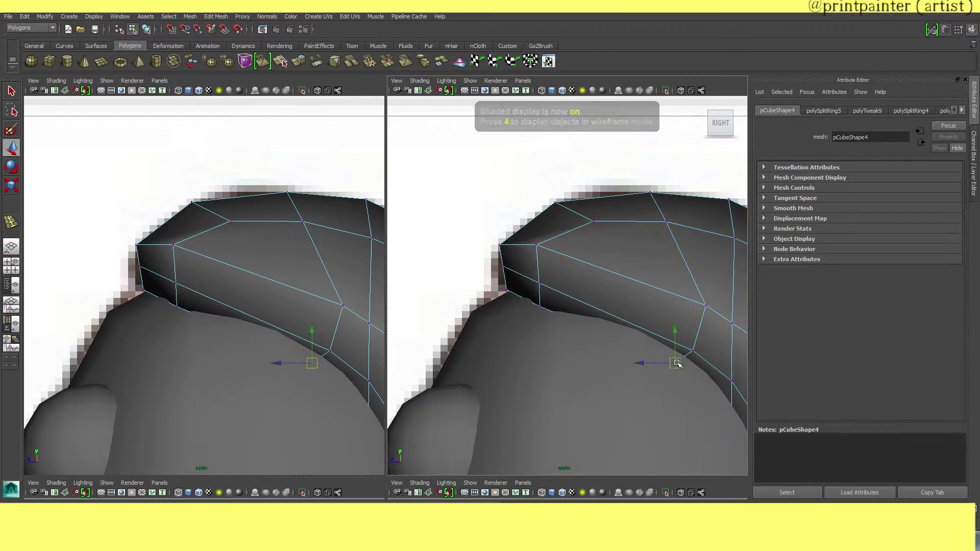
Step: From a perspective view behind the hair, pull its top-edge vertices to hug the head toward the nape
key("space")
mouse_move(656, 339)
left_mouse_down()
mouse_move(835, 338)
mouse_move(626, 294)
left_mouse_up()
key("4")
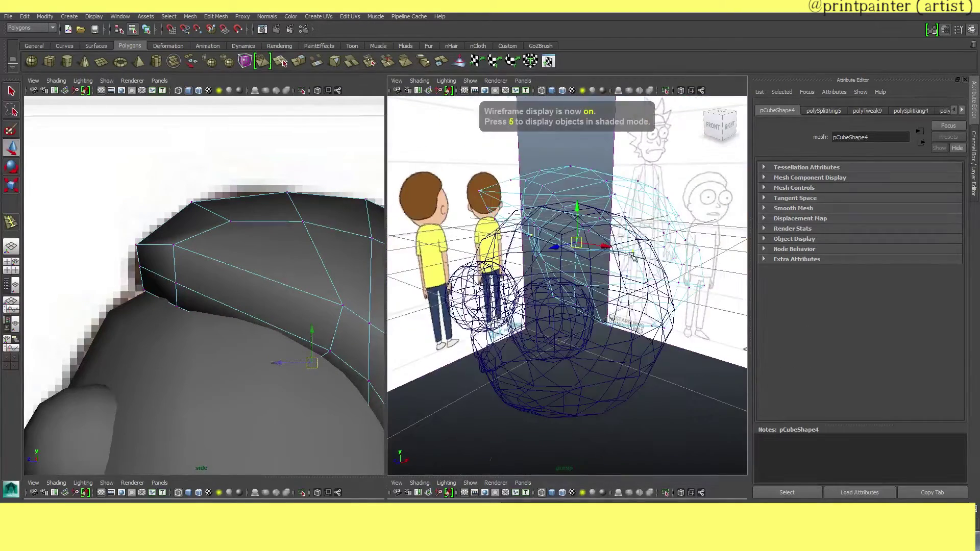
key("5")
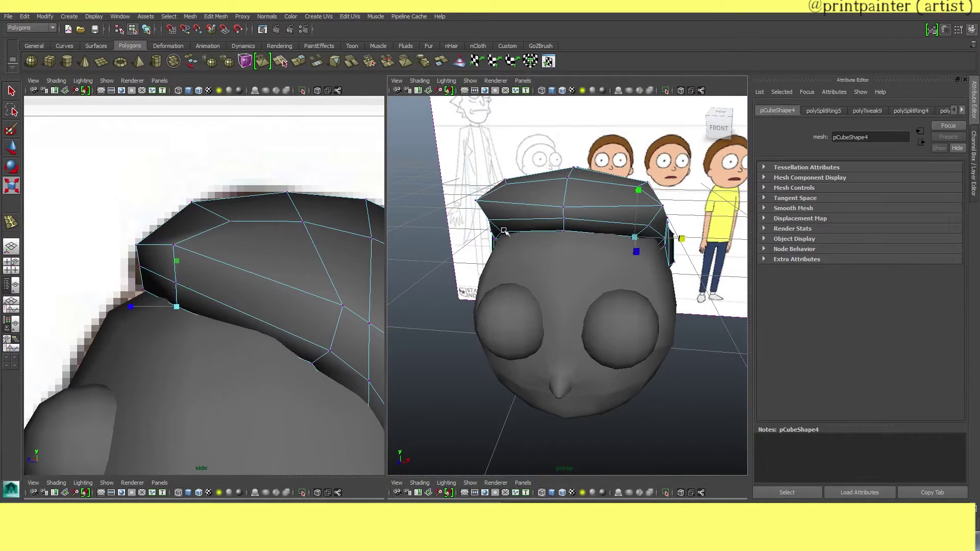
mouse_move(516, 233)
left_mouse_down("alt")
mouse_move(518, 285)
mouse_move(472, 288)
left_mouse_up("alt")
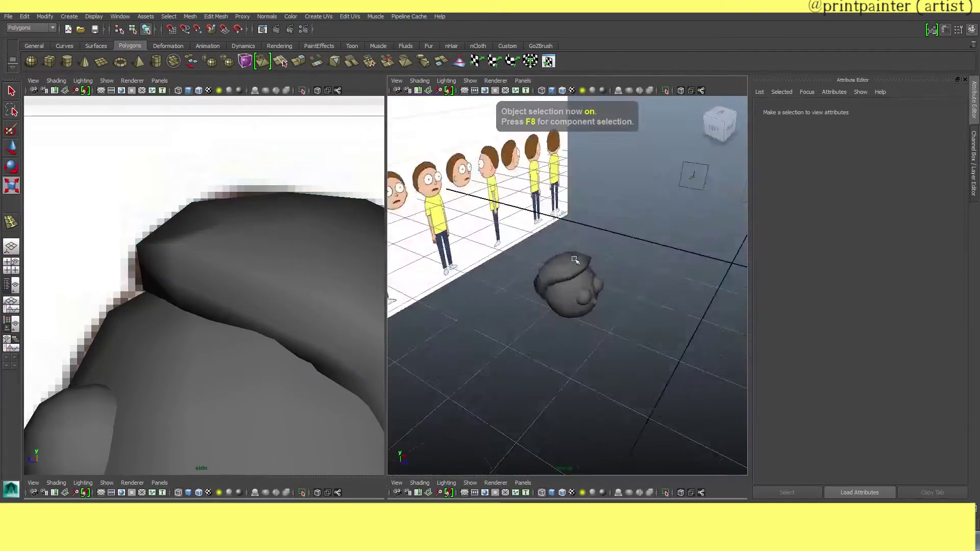
key("F8")
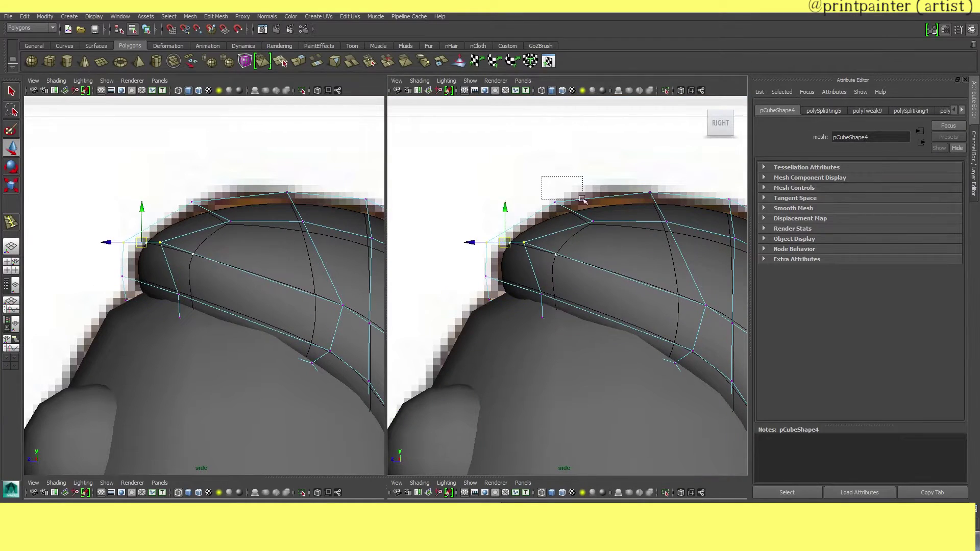
scroll(689, 229, "up", 5)
left_click_drag(539, 215, 608, 301)
scroll(659, 316, "down", 3)
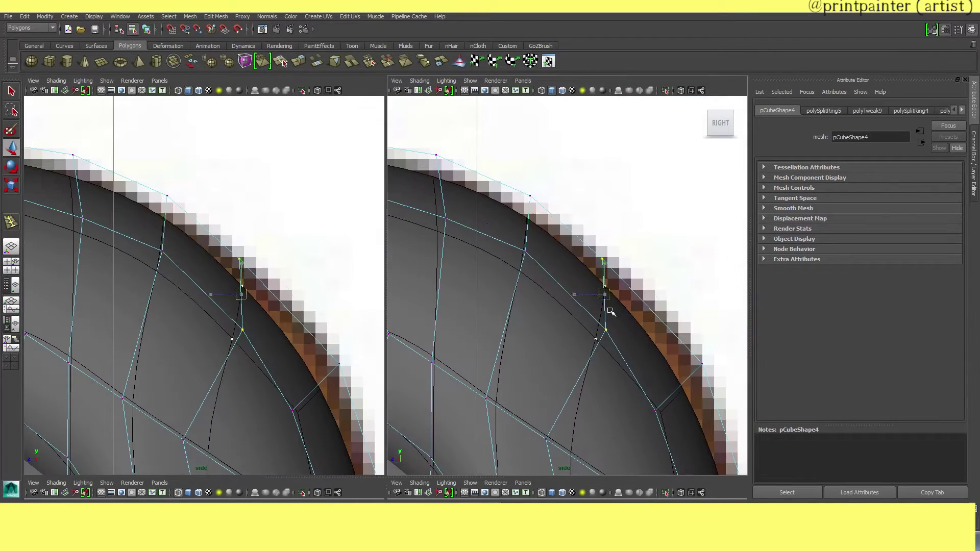
scroll(613, 326, "down", 3)
scroll(551, 357, "down", 3)
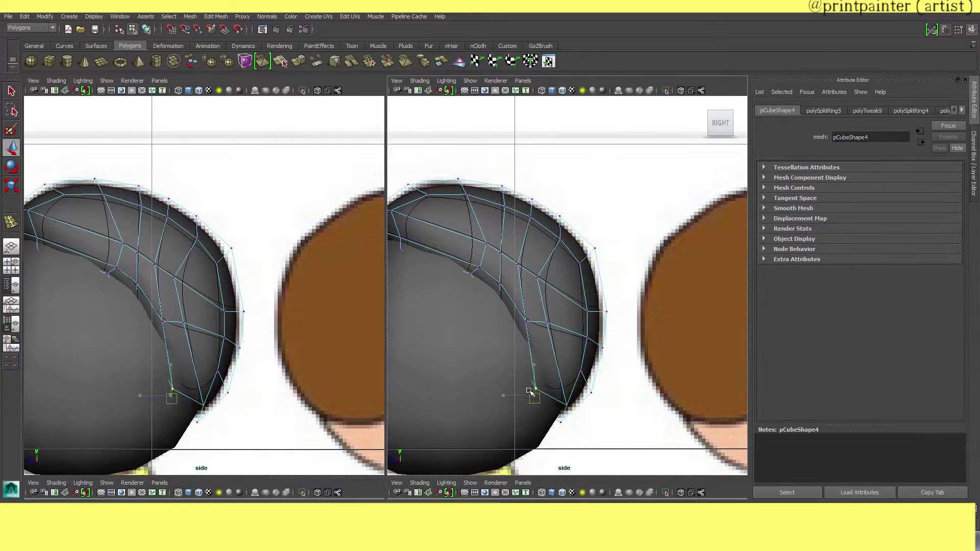
scroll(530, 391, "down", 5)
scroll(531, 306, "up", 3)
key("F8")
Step: Adjust the hair vertices in the front view so the cap covers the crown
key("space")
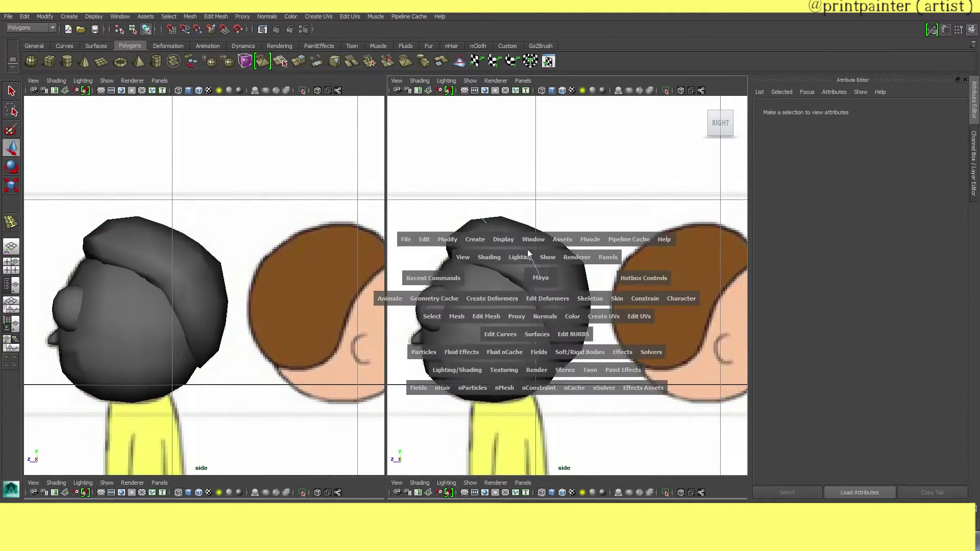
left_click(528, 254)
key("space")
left_click_drag(531, 266, 411, 246)
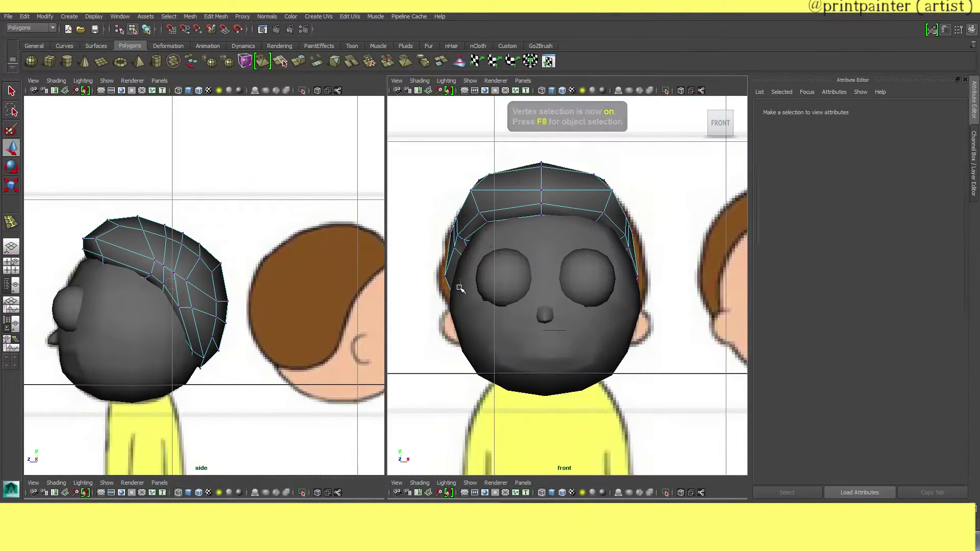
left_click_drag(460, 289, 477, 264)
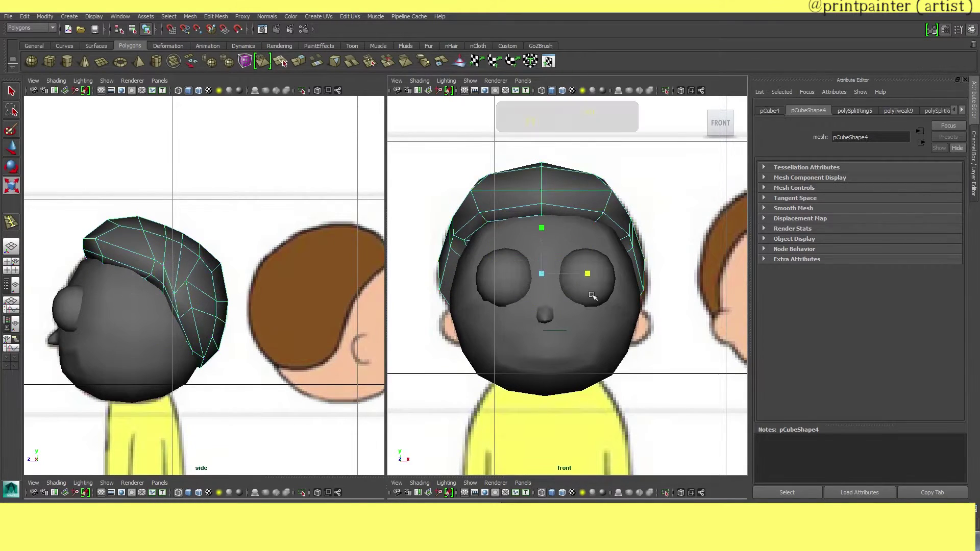
key("F8")
Step: Extrude the head's side ear faces twice to form ear stubs
left_click(544, 347)
key("F11")
scroll(112, 259, "up", 5)
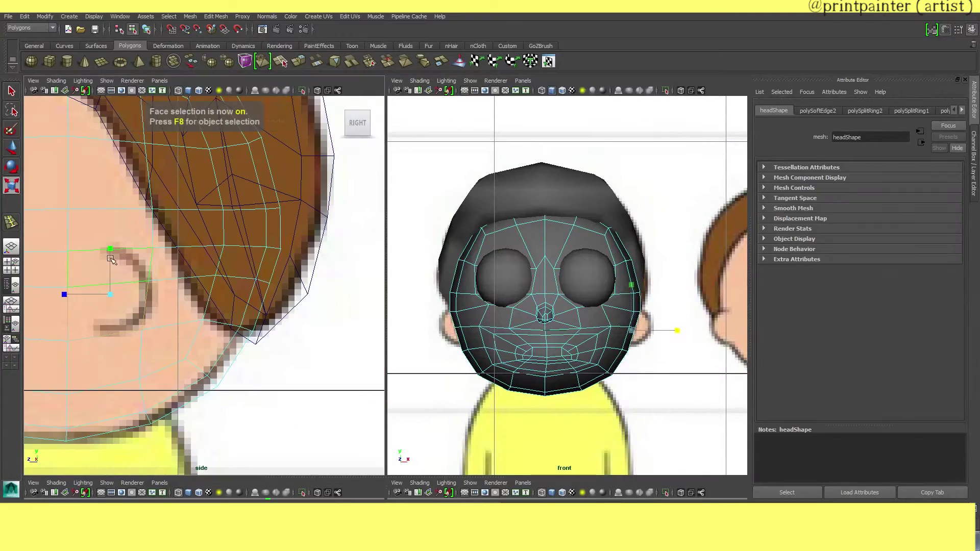
key("ctrl+e")
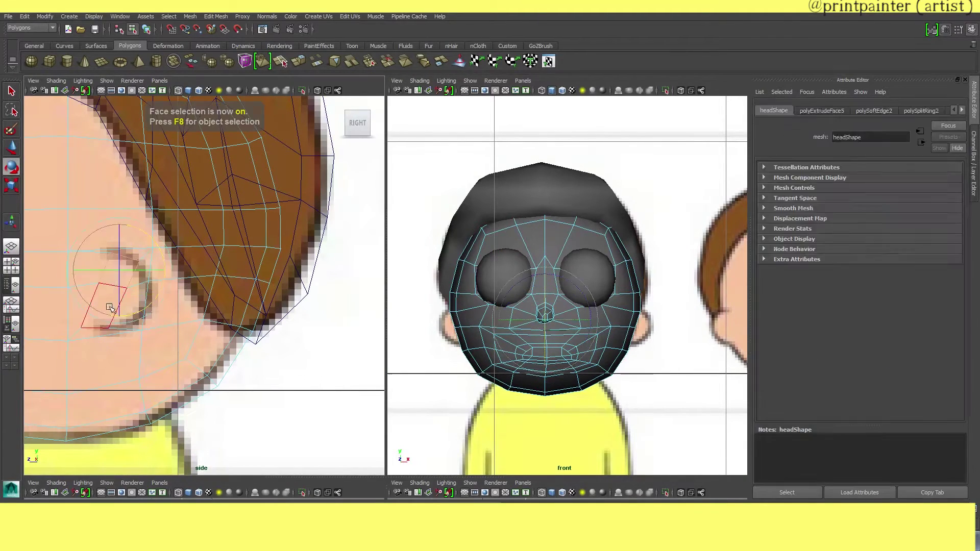
left_click_drag(462, 306, 412, 391)
key("ctrl+e")
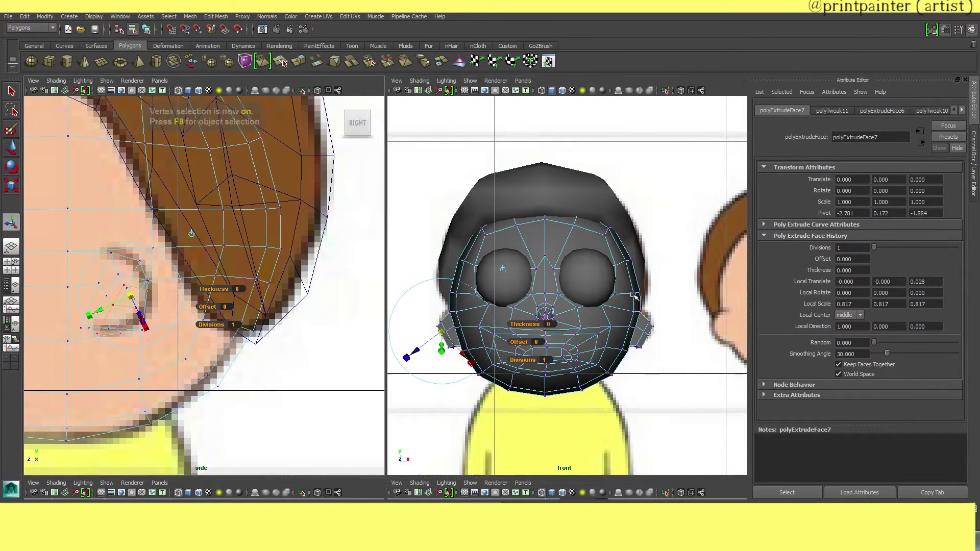
Step: Move the ear's edge vertices to shape it, then turn toward the side of the hair
scroll(633, 296, "up", 5)
key("w")
left_click_drag(574, 195, 591, 226)
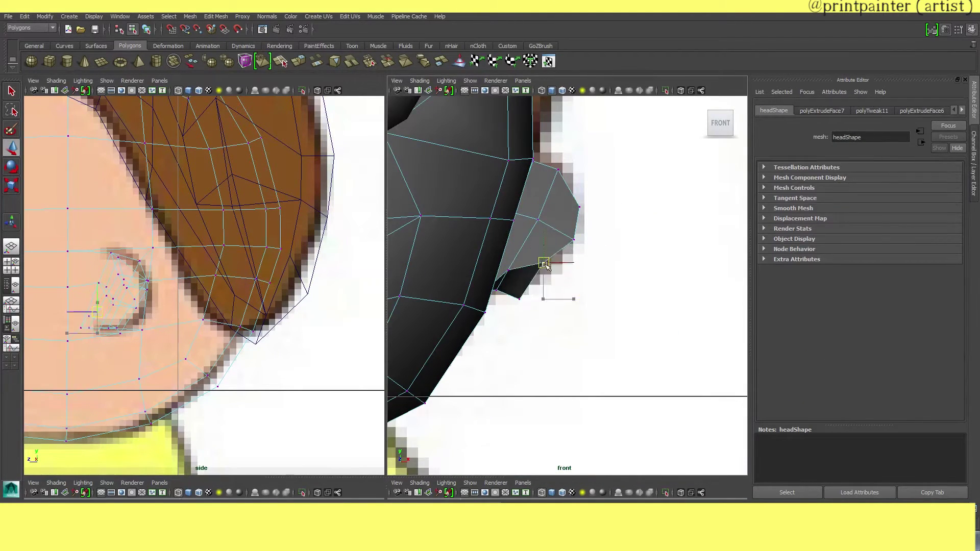
key("F8")
scroll(513, 251, "down", 10)
scroll(551, 265, "up", 3)
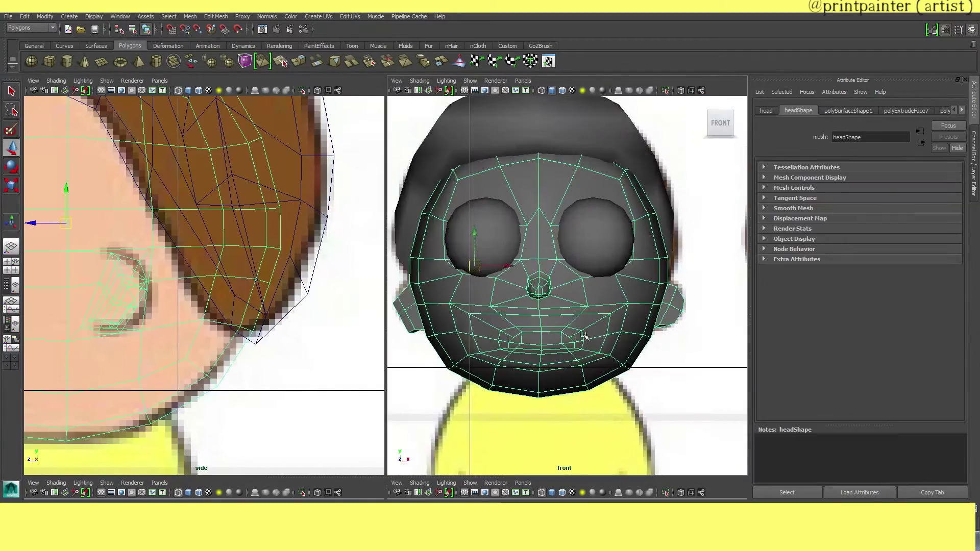
scroll(551, 266, "down", 2)
left_click(652, 309)
left_click(602, 285)
left_click_drag(602, 285, 609, 312, "alt")
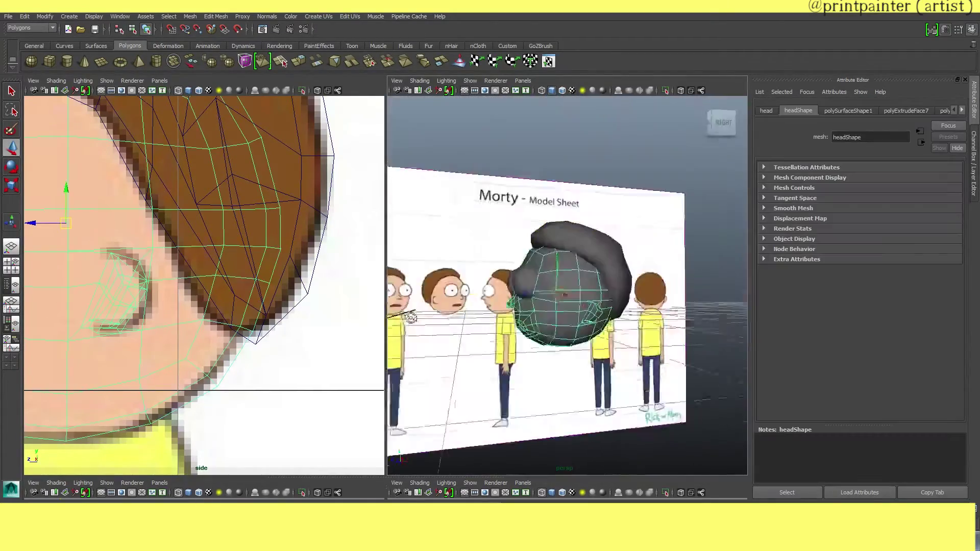
middle_click_drag(610, 312, 561, 306, "alt")
key("F8")
Step: Reposition the hair's front-tip vertices to refine the tip shape
left_click_drag(511, 296, 534, 322)
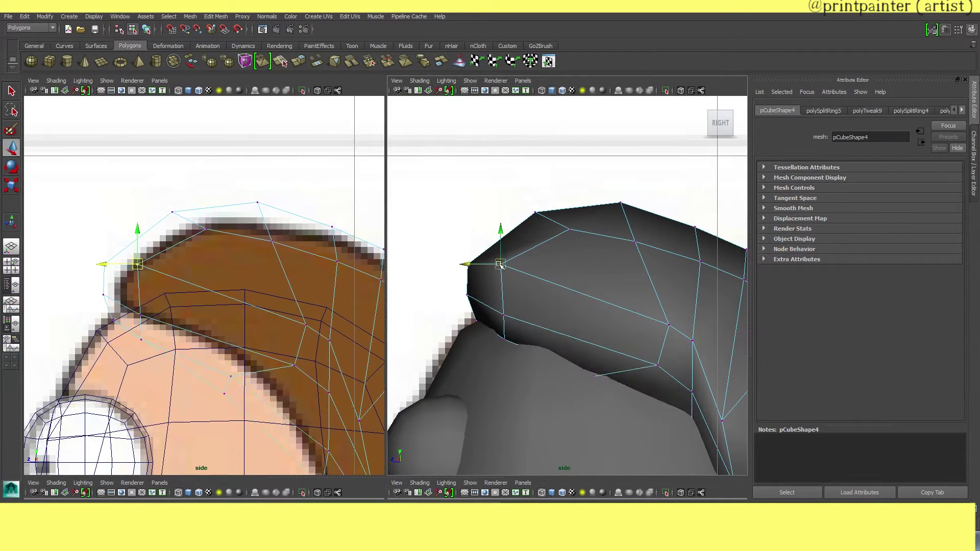
left_click(608, 203)
mouse_move(543, 255)
left_mouse_down()
mouse_move(494, 270)
mouse_move(594, 273)
mouse_move(663, 298)
left_mouse_up()
key("F8")
key("q")
key("F8")
left_click(663, 297)
key("w")
mouse_move(651, 245)
left_mouse_down("alt")
mouse_move(619, 313)
mouse_move(535, 306)
left_mouse_up("alt")
scroll(536, 306, "up", 5)
left_click(503, 341)
mouse_move(502, 341)
left_mouse_down("alt")
mouse_move(558, 266)
mouse_move(544, 292)
mouse_move(557, 419)
left_mouse_up("alt")
key("F8")
Step: Select the head's vertices along the centre seam to remove its left half
left_click(543, 292)
scroll(544, 293, "up", 5)
scroll(543, 292, "down", 8)
key("F8")
scroll(553, 302, "up", 6)
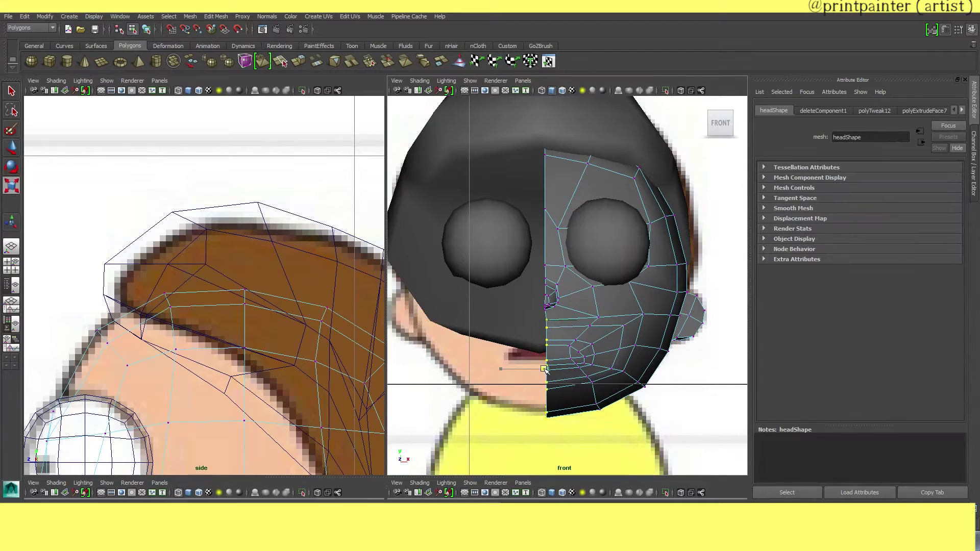
key("F8")
left_click_drag(526, 270, 547, 314)
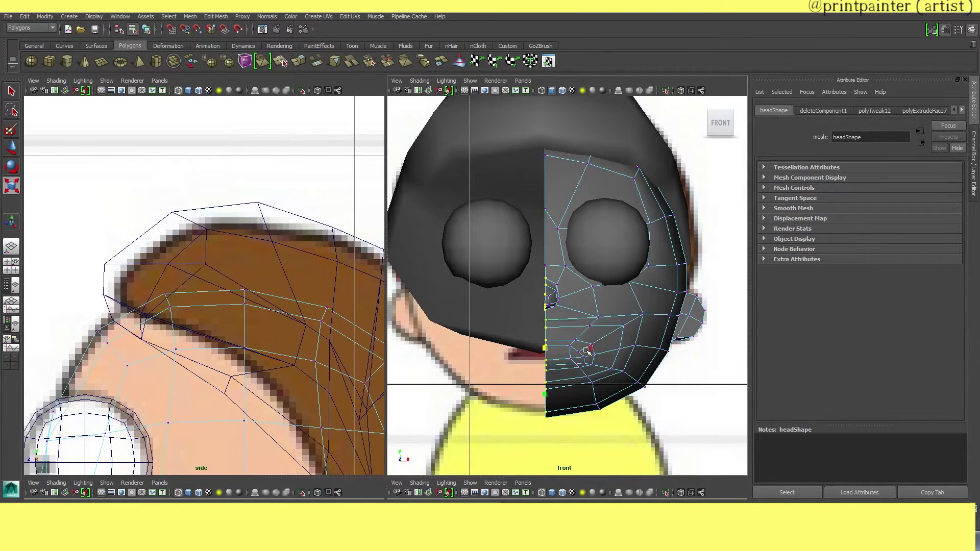
key("F8")
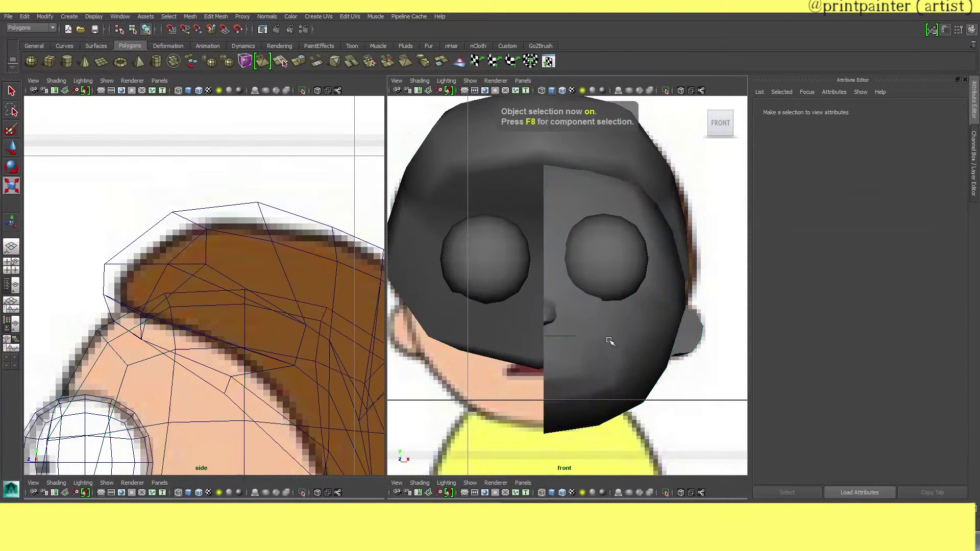
Step: Mirror the half head into a full head and reset its scale to 1
key("4")
key("a")
key("f")
key("5")
left_click(190, 17)
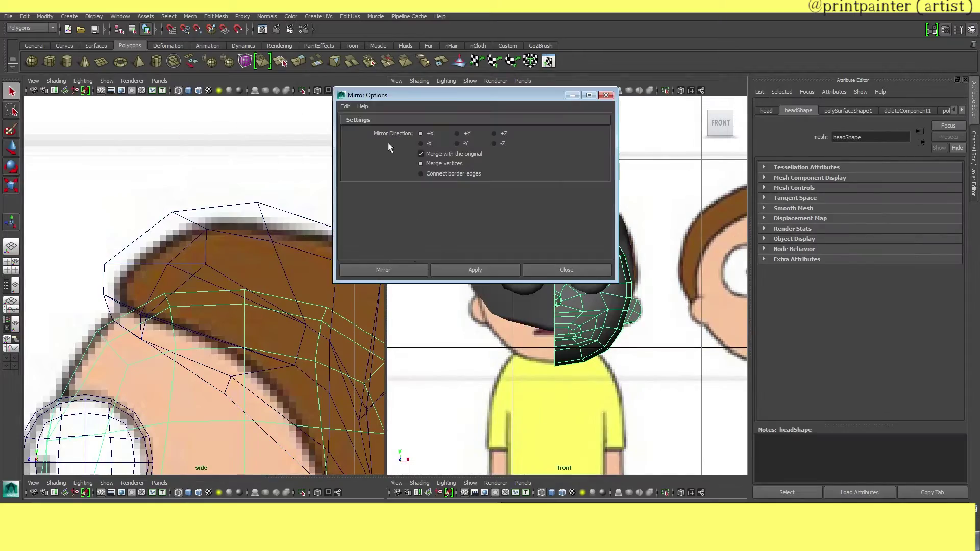
left_click(383, 267)
key("ctrl+a")
type("1")
key("Return")
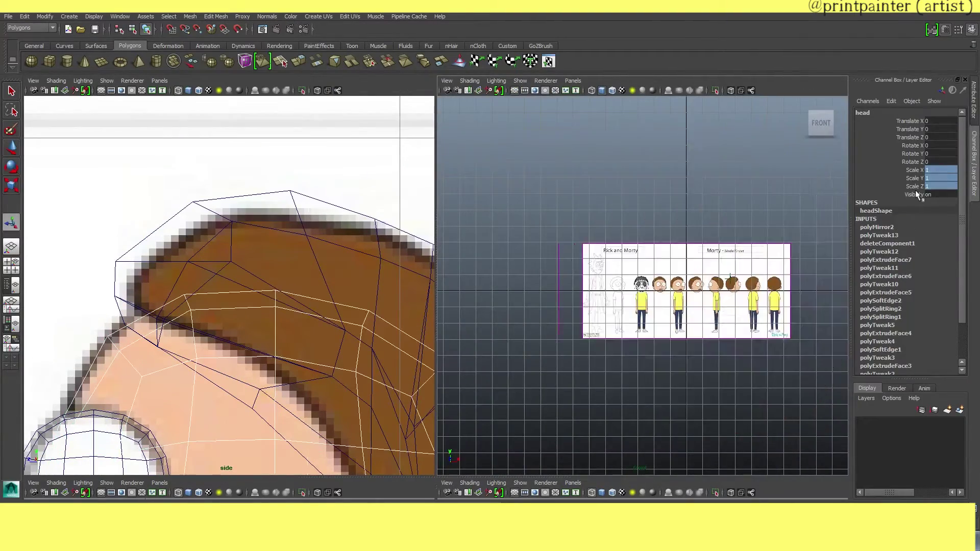
key("f")
Step: Mirror the hair cap and check its scale values in wireframe
key("F11")
key("F8")
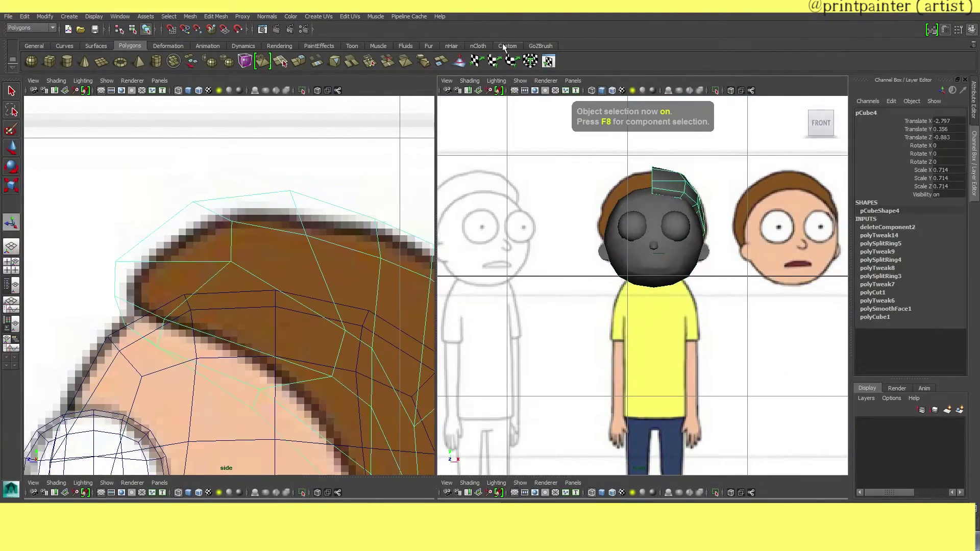
left_click(508, 45)
left_click(190, 16)
left_click_drag(947, 186, 948, 175)
key("f")
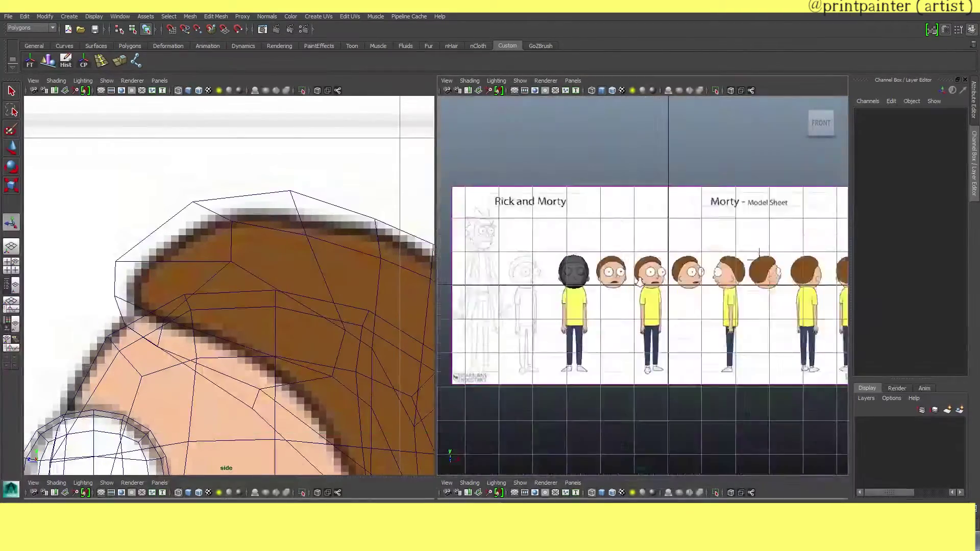
key("4")
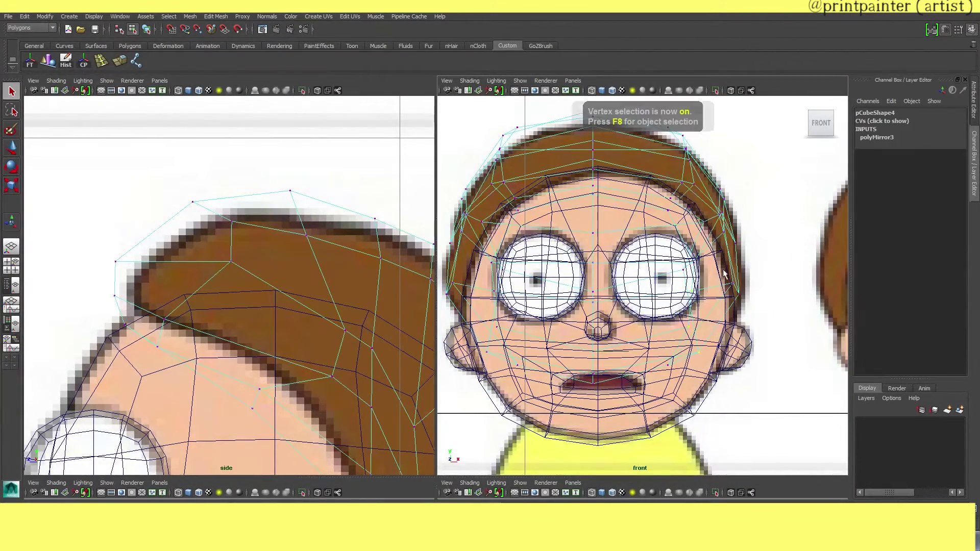
key("F8")
key("5")
key("a")
key("f")
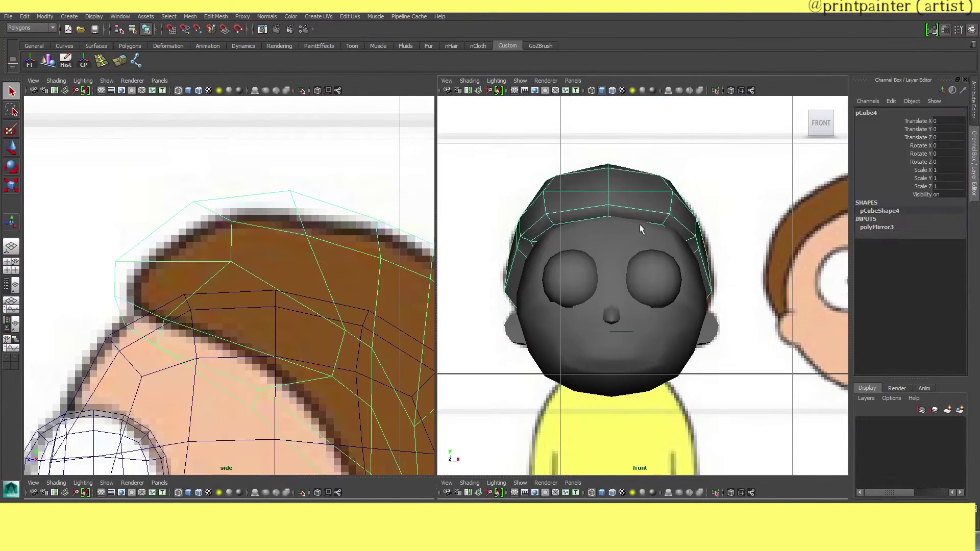
Step: Tweak the hair's control points so the cap sits snugly over the head
key("F8")
scroll(733, 214, "up", 3)
scroll(799, 200, "up", 2)
scroll(798, 200, "down", 3)
key("F8")
scroll(765, 230, "down", 3)
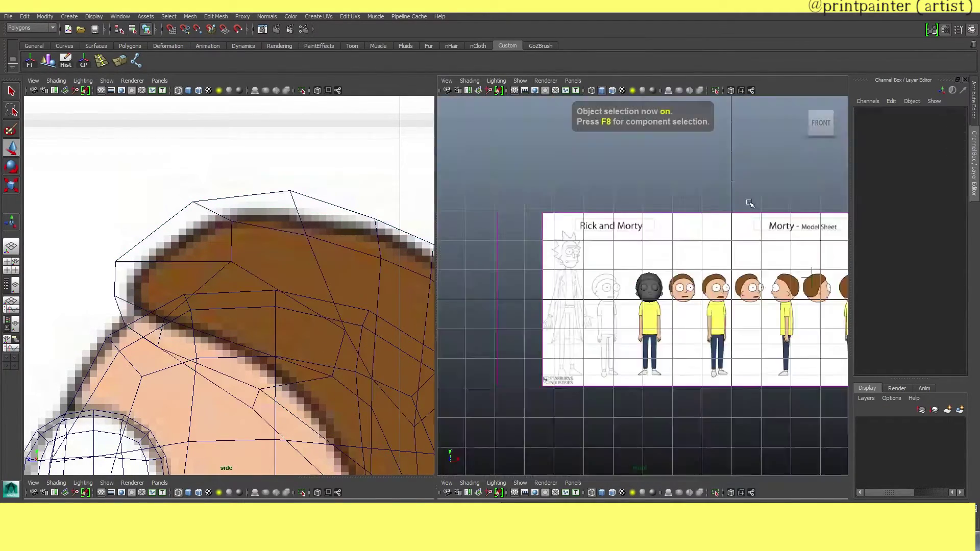
scroll(720, 296, "up", 3)
Step: Insert a first edge loop around the hair and select a vertex to adjust
mouse_move(719, 295)
left_mouse_down("alt")
mouse_move(721, 269)
mouse_move(683, 262)
left_mouse_up("alt")
key("F8")
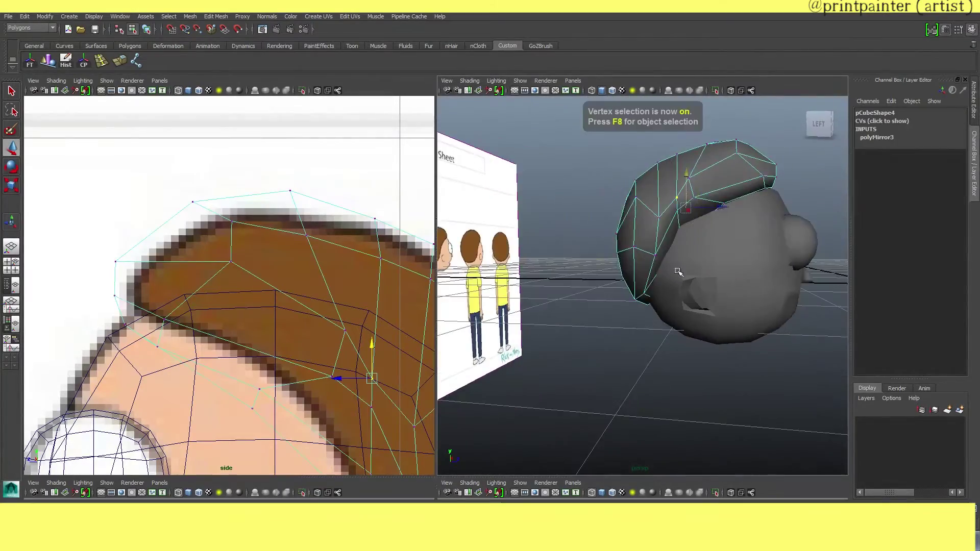
key("4")
key("5")
left_click(290, 15)
left_click(229, 72)
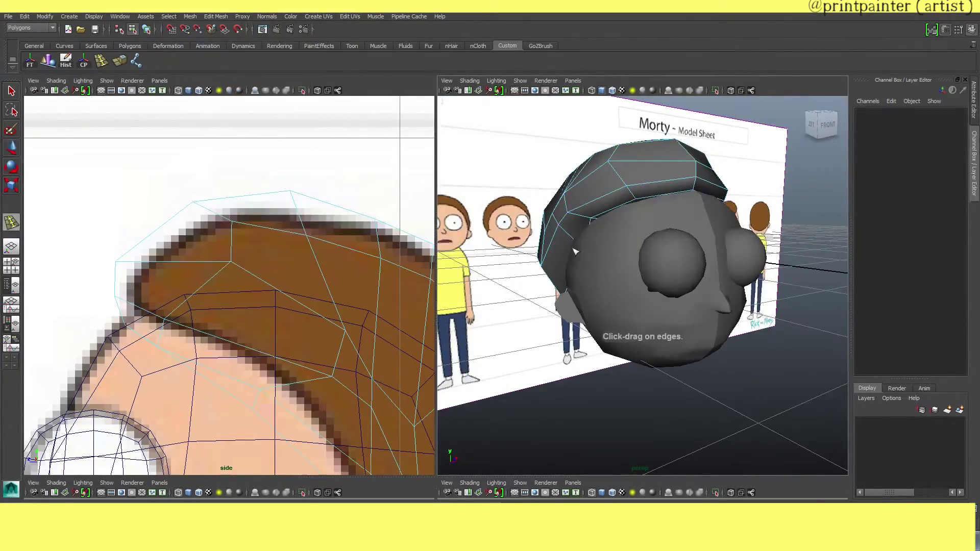
left_click(602, 307)
key("q")
mouse_move(602, 306)
left_mouse_down("alt")
mouse_move(606, 274)
mouse_move(633, 286)
mouse_move(574, 285)
mouse_move(638, 286)
left_mouse_up("alt")
key("F9")
key("w")
left_click(631, 276)
key("4")
key("5")
Step: Insert a second edge loop into the hair and orbit around to check it
left_click(215, 17)
left_click(262, 99)
left_click(637, 320)
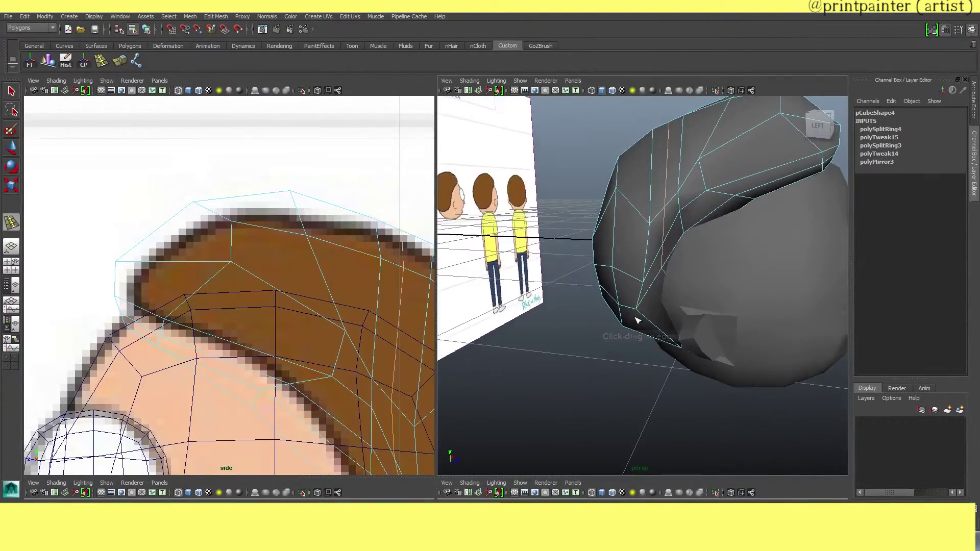
left_click_drag(694, 276, 653, 301, "alt")
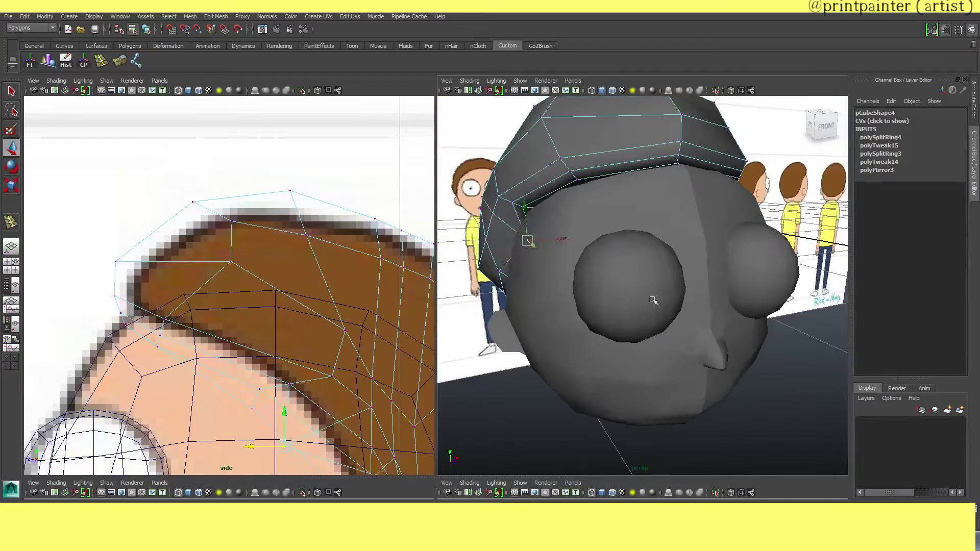
left_click_drag(539, 241, 572, 246, "alt")
left_click_drag(642, 248, 739, 289, "alt")
mouse_move(740, 288)
left_mouse_down()
mouse_move(757, 303)
mouse_move(642, 297)
left_mouse_up()
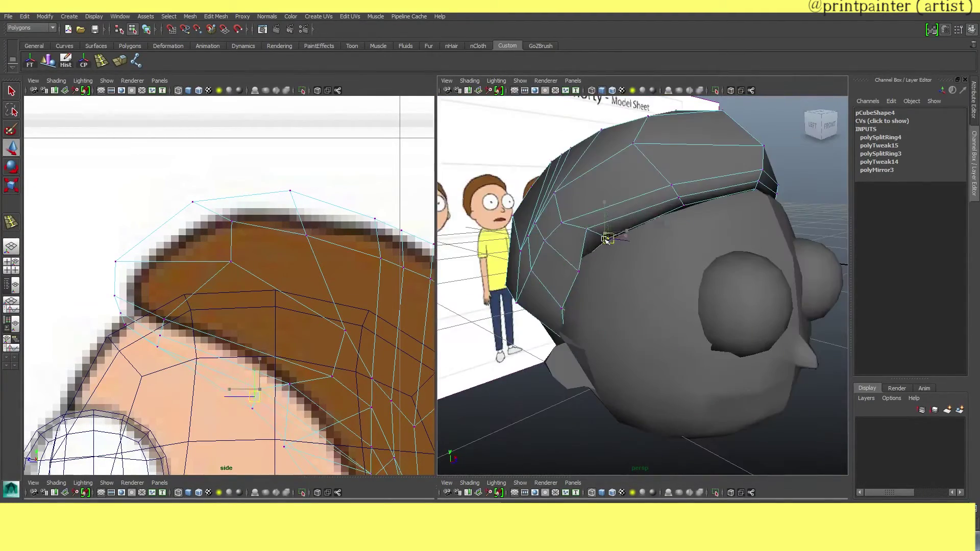
mouse_move(605, 239)
left_mouse_down("alt")
mouse_move(525, 280)
mouse_move(697, 292)
left_mouse_up("alt")
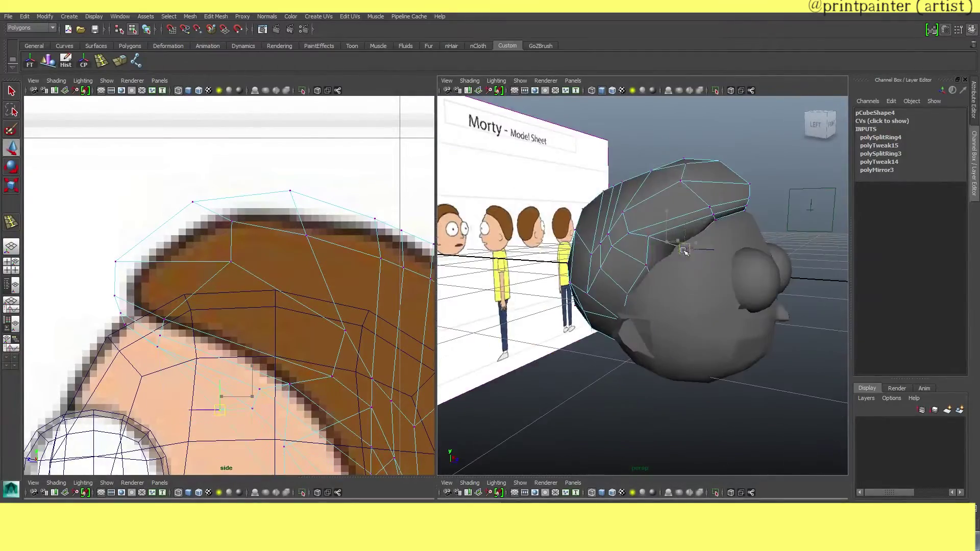
mouse_move(684, 250)
left_mouse_down("alt")
mouse_move(643, 286)
mouse_move(624, 331)
left_mouse_up("alt")
Step: Review the hair's vertices in wireframe from a top-down view
key("F8")
key("4")
key("F8")
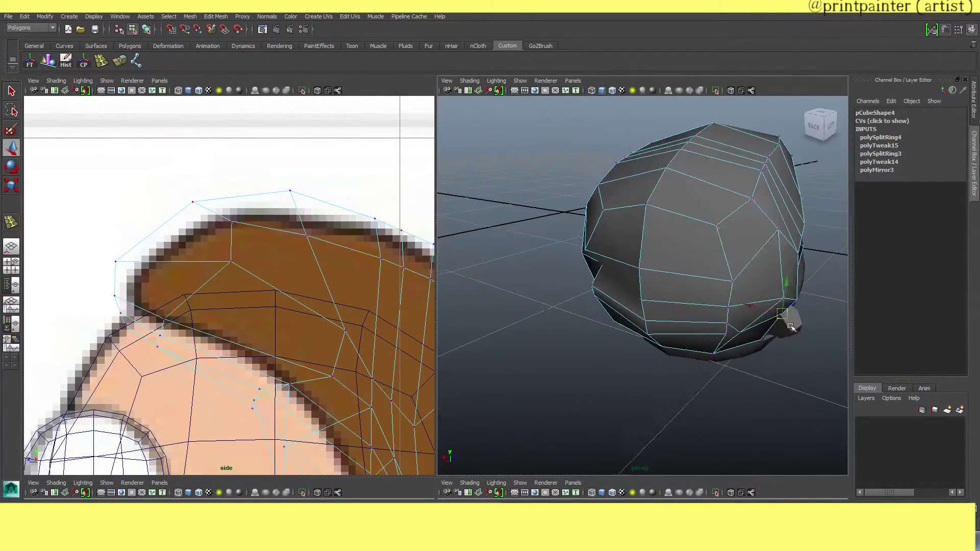
mouse_move(790, 327)
left_mouse_down("alt")
mouse_move(714, 286)
mouse_move(673, 286)
mouse_move(694, 274)
left_mouse_up("alt")
key("F8")
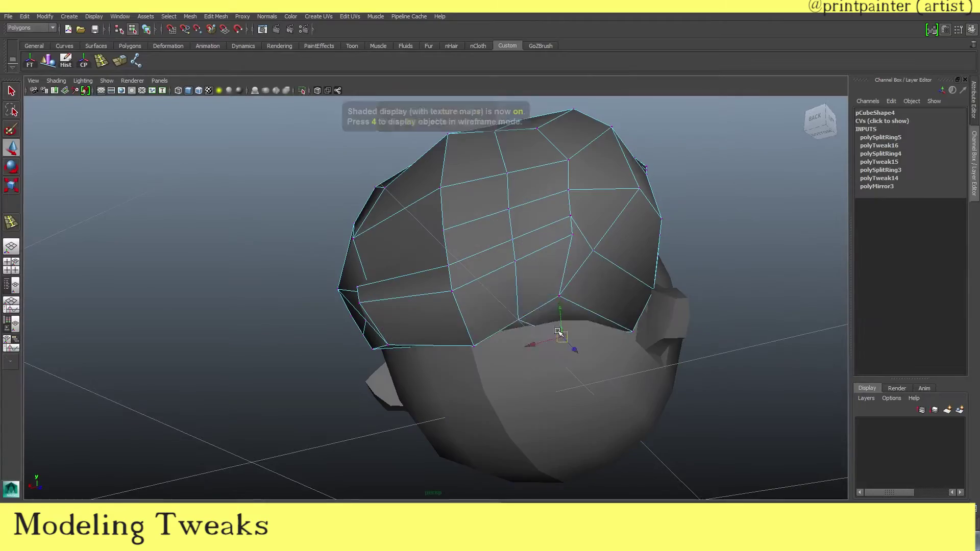
Step: Delete one half of the hair faces and mirror the remaining half into full hair
mouse_move(483, 314)
left_mouse_down("alt")
mouse_move(430, 339)
mouse_move(463, 341)
left_mouse_up("alt")
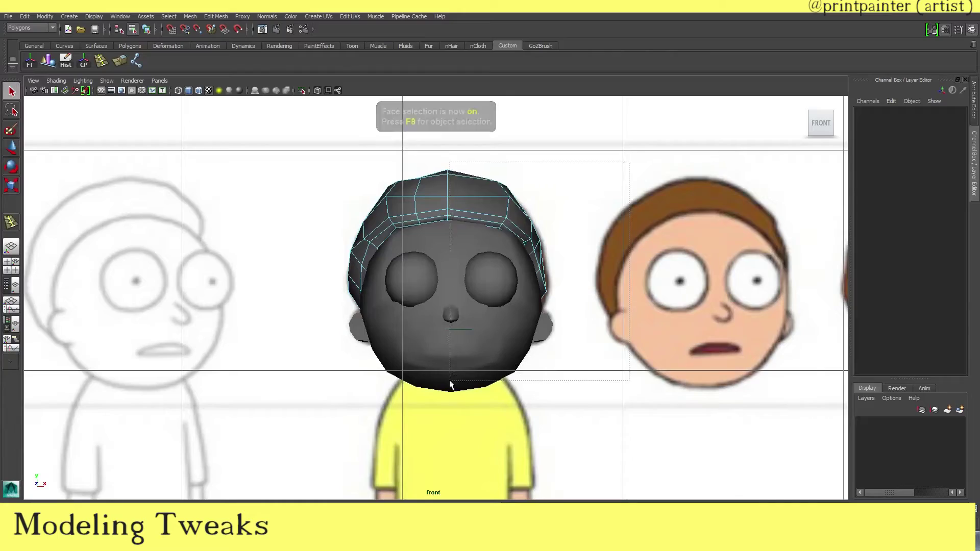
left_click_drag(383, 164, 633, 383)
key("Delete")
left_click(190, 17)
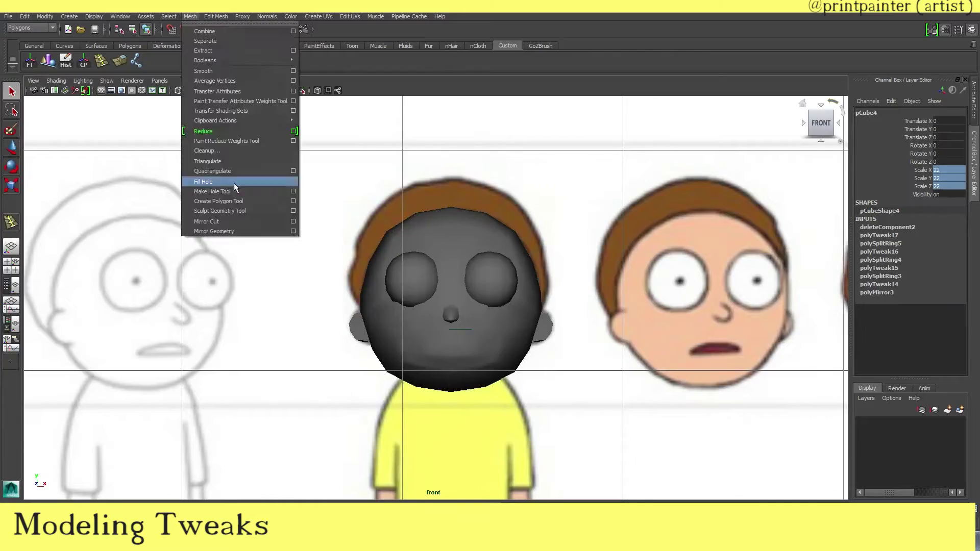
left_click(182, 16)
left_click(214, 232)
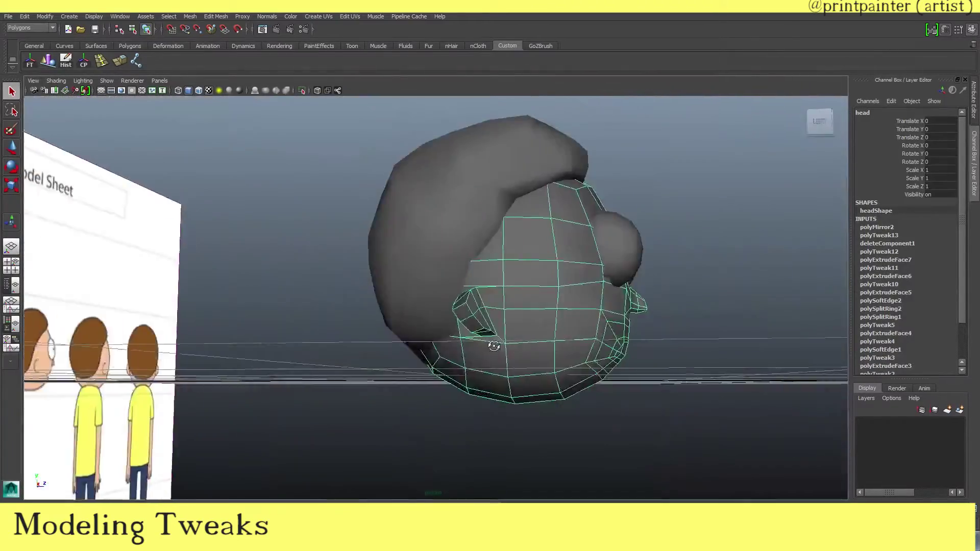
Step: Tweak head vertices near the ear and hair vertices with the Move tool
left_click_drag(494, 346, 510, 316, "alt")
key("F8")
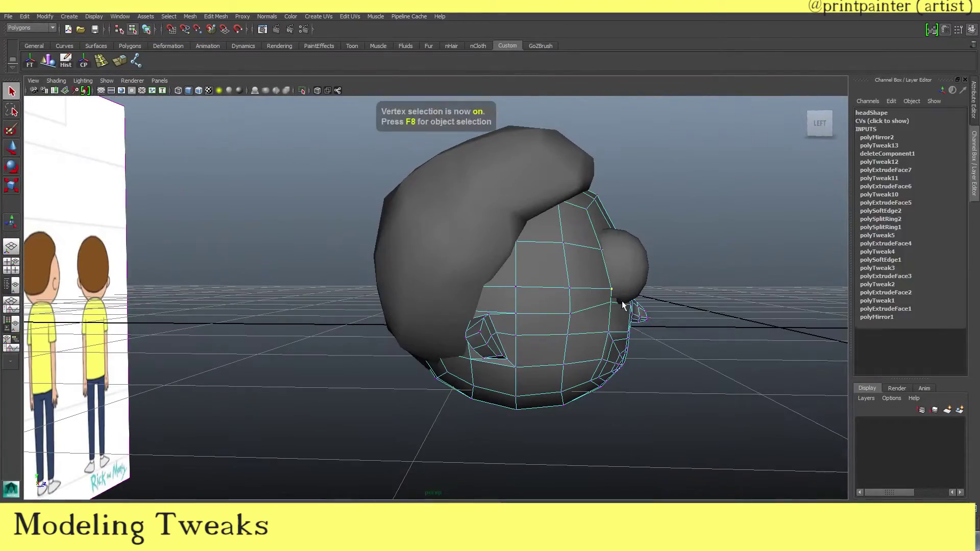
key("F8")
key("F8")
key("w")
left_click(611, 289)
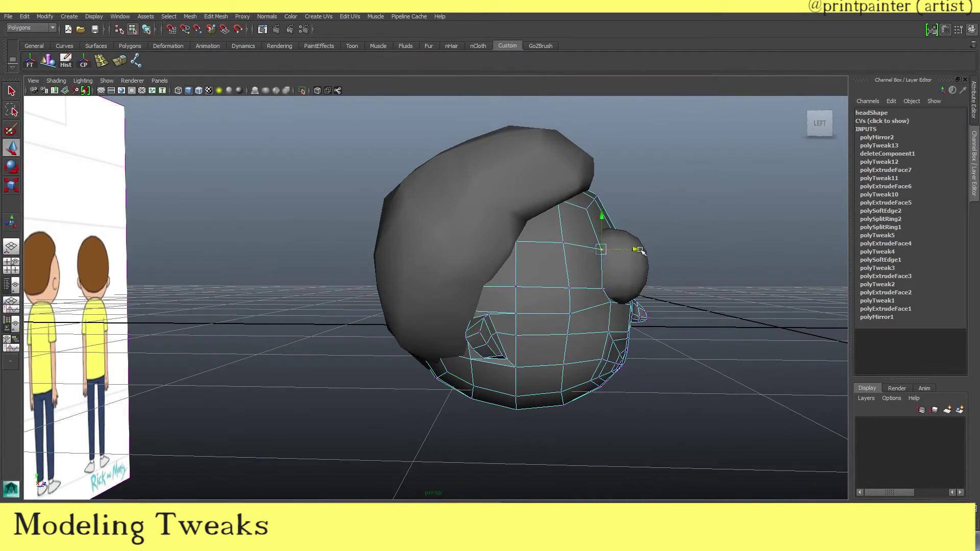
mouse_move(640, 250)
left_mouse_down("alt")
mouse_move(293, 302)
mouse_move(223, 337)
mouse_move(296, 273)
mouse_move(469, 277)
mouse_move(529, 230)
left_mouse_up("alt")
left_click(296, 273)
left_click(469, 277)
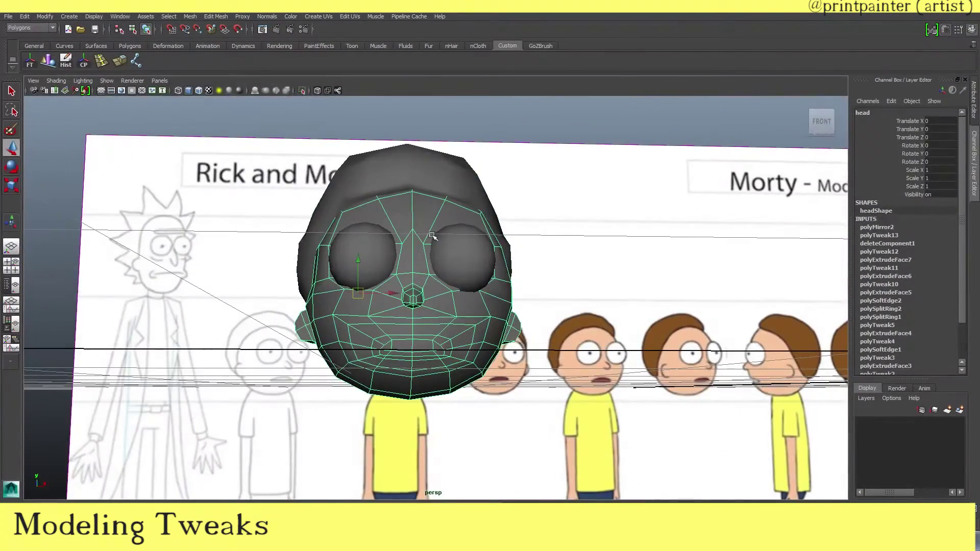
mouse_move(431, 236)
left_mouse_down("alt")
mouse_move(473, 308)
mouse_move(522, 242)
mouse_move(388, 308)
mouse_move(439, 305)
left_mouse_up("alt")
key("F10")
key("F8")
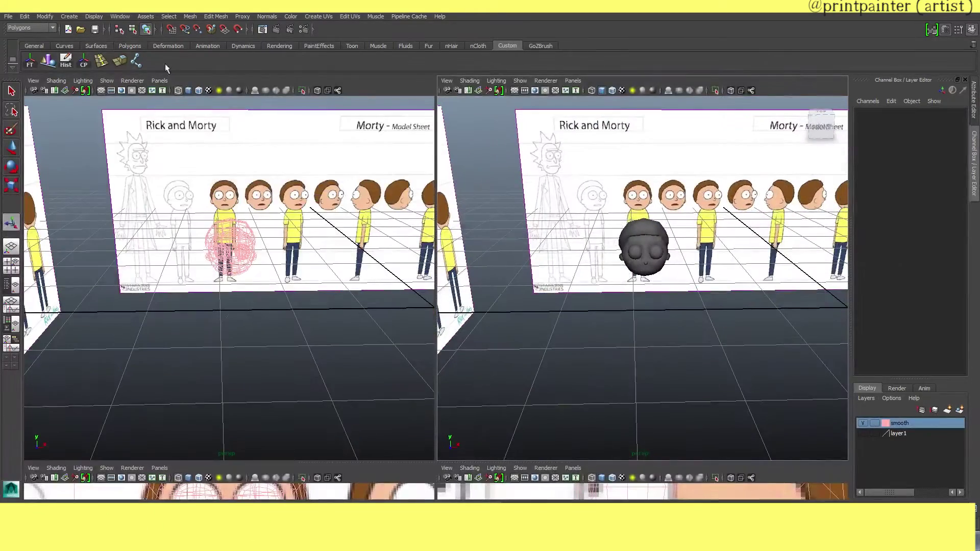
Step: Smooth the new cube and move its vertices to follow the shirt outline up to the chin
left_click(189, 17)
left_click(203, 71)
left_click(821, 127)
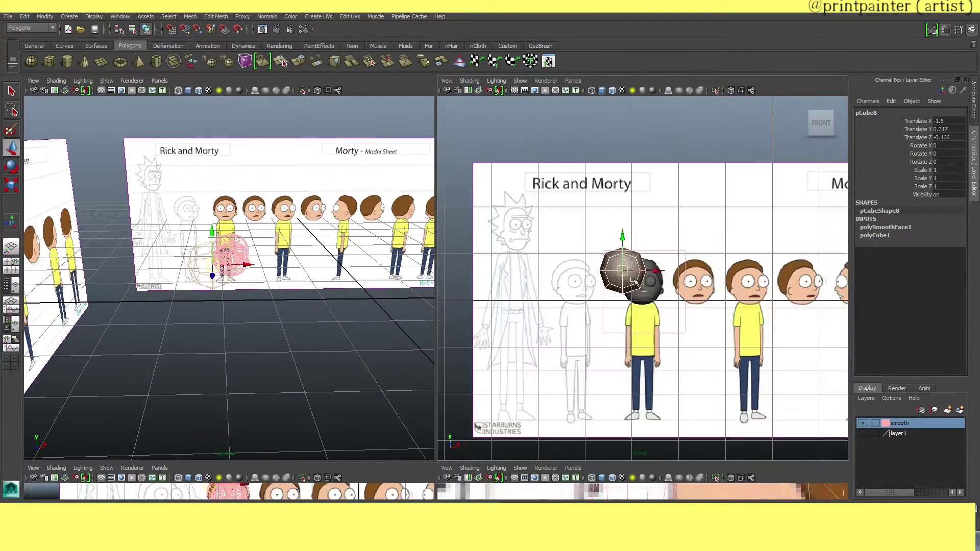
key("f")
key("F8")
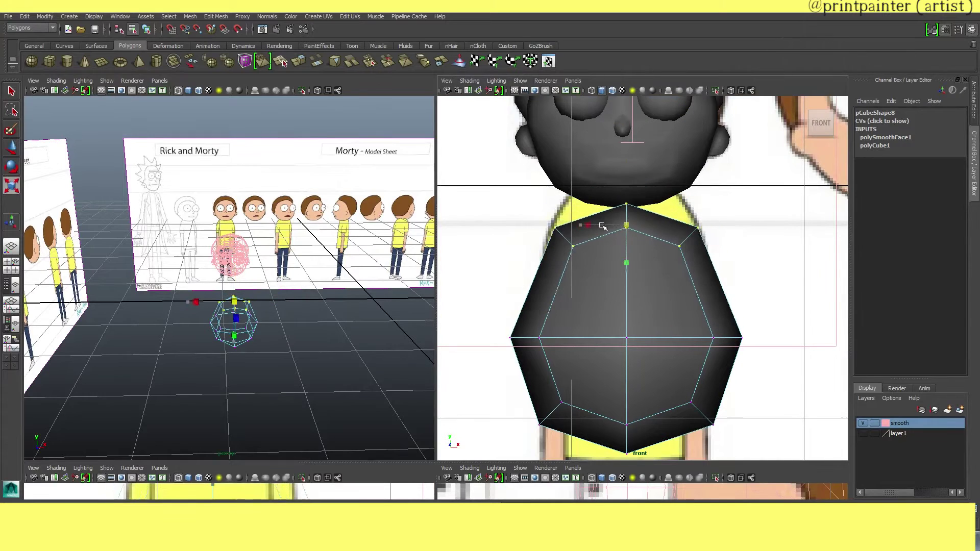
key("4")
left_click_drag(627, 224, 624, 189)
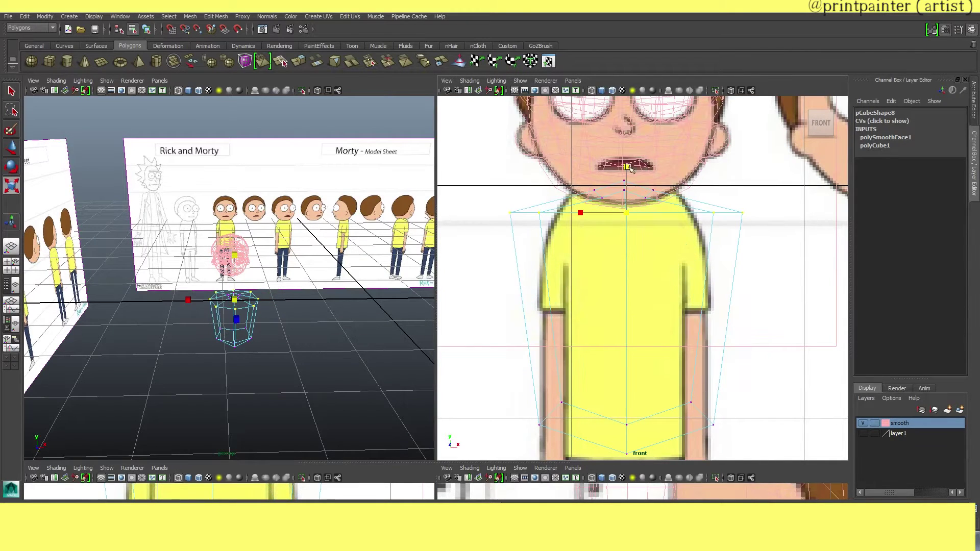
middle_click_drag(586, 216, 586, 139, "alt")
left_click_drag(480, 264, 585, 322)
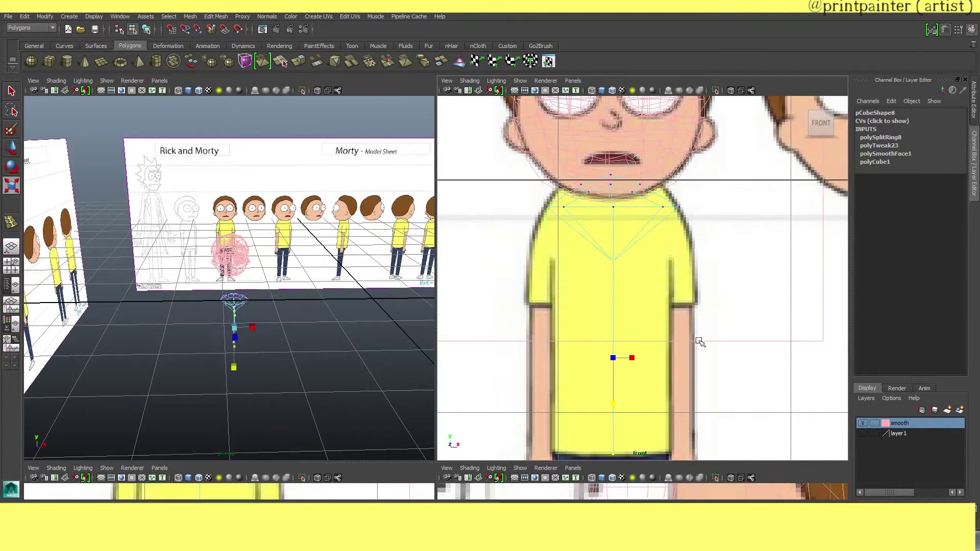
left_click_drag(597, 360, 614, 234)
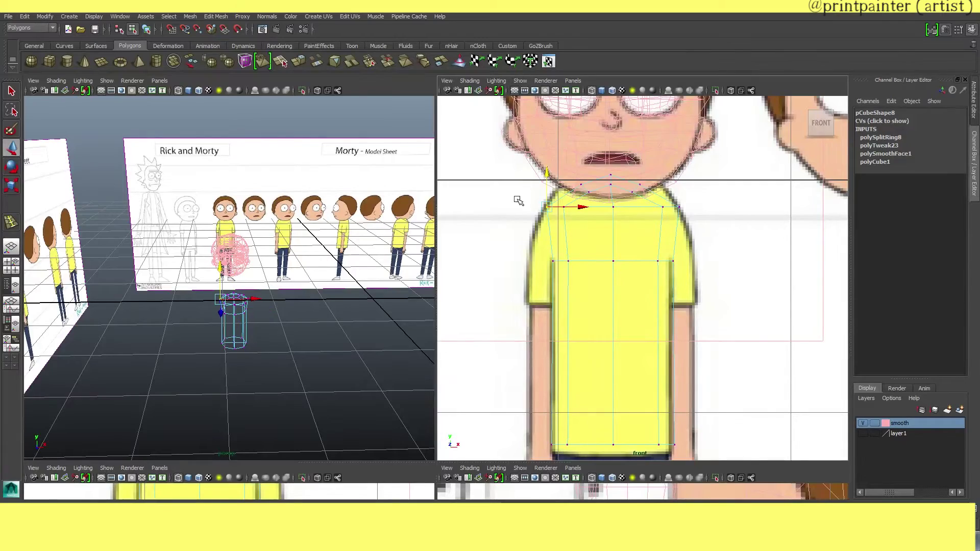
Step: Show the front view in the left panel and extrude the chest face, undoing an extra extrusion
left_click(561, 233)
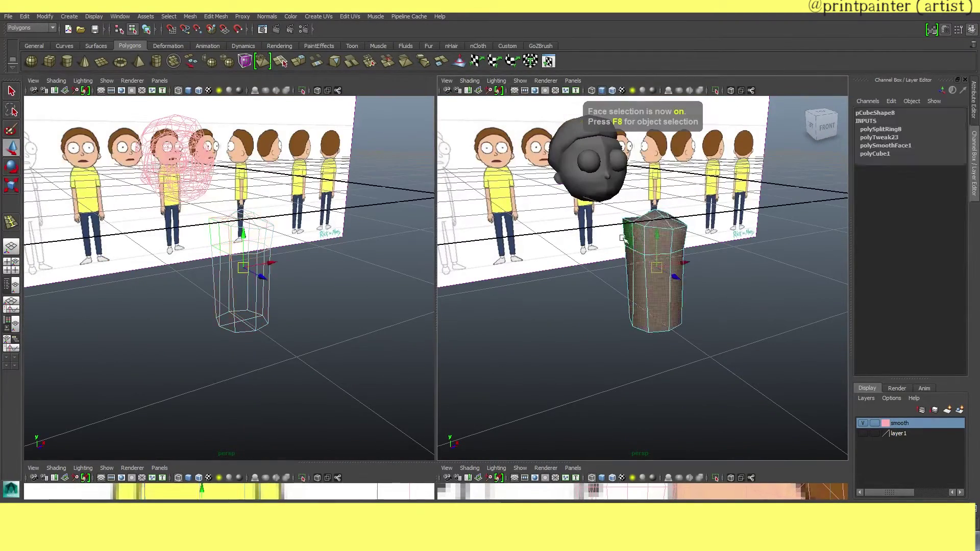
key("space")
left_click(320, 294)
key("ctrl+e")
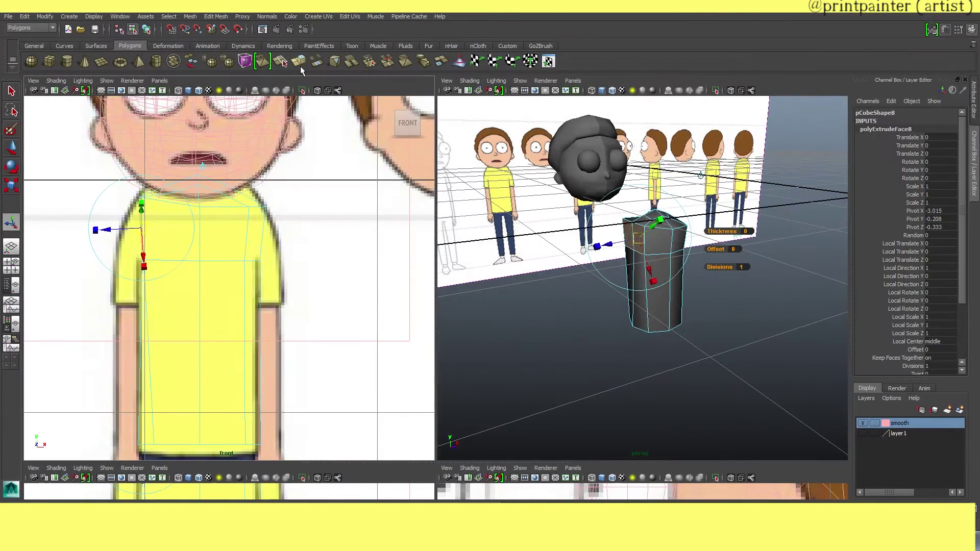
key("e")
scroll(538, 237, "up", 3)
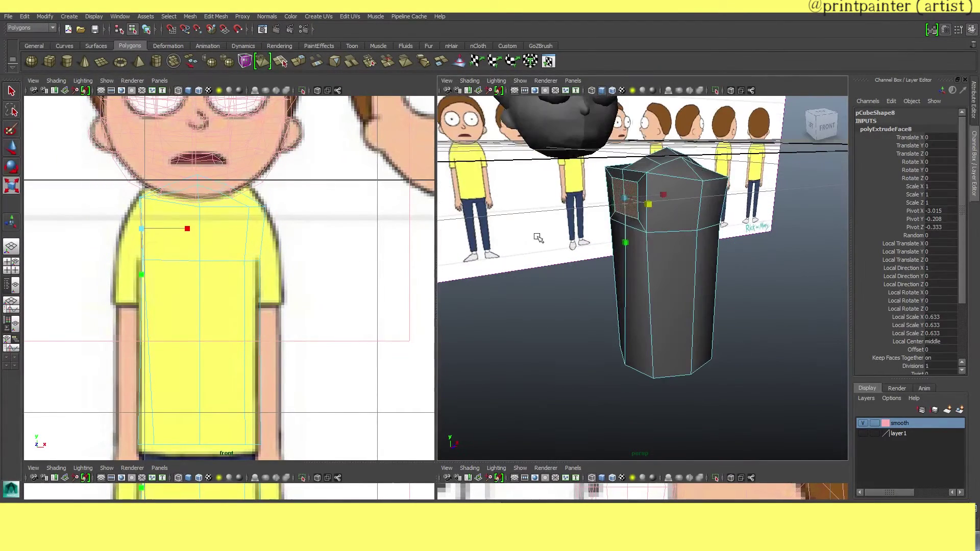
key("ctrl+z")
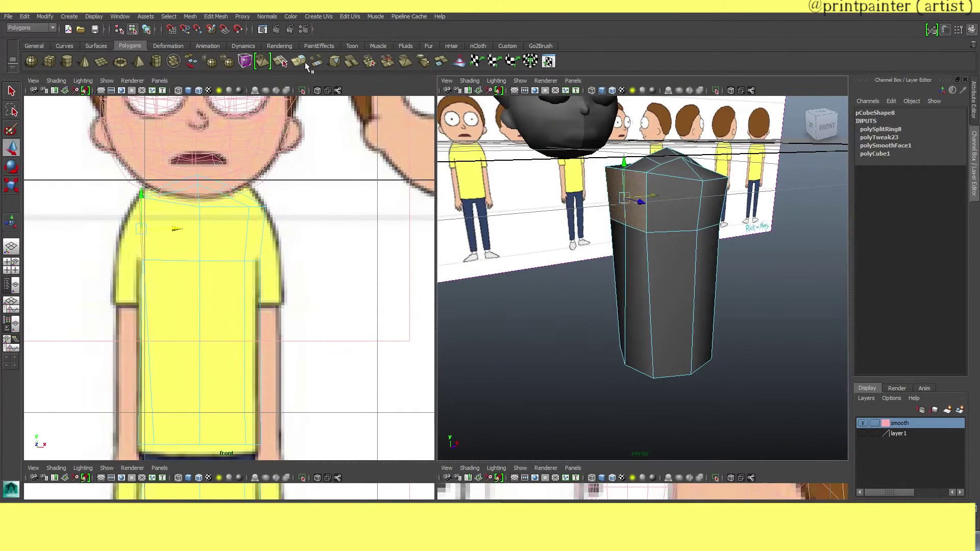
key("w")
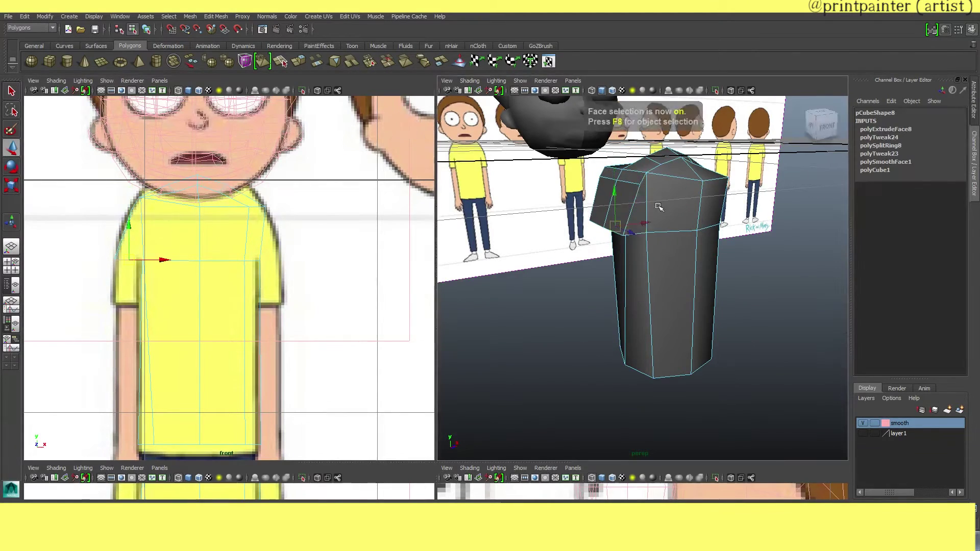
Step: Extrude the top shoulder face outward to form a sleeve
mouse_move(587, 204)
left_mouse_down("alt")
mouse_move(456, 190)
mouse_move(683, 215)
left_mouse_up("alt")
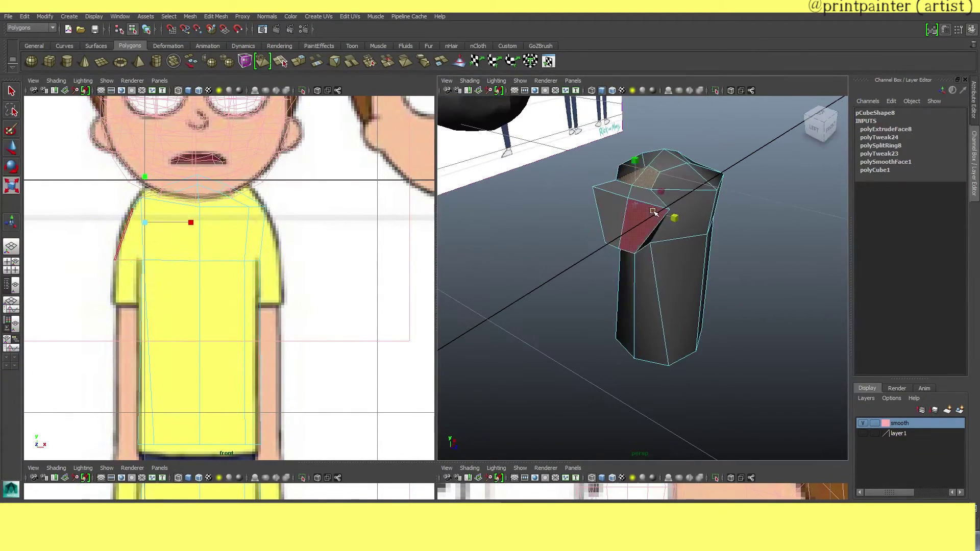
left_click(643, 230)
left_click(610, 175)
mouse_move(611, 175)
left_mouse_down("alt")
mouse_move(556, 207)
mouse_move(531, 259)
mouse_move(531, 240)
left_mouse_up("alt")
key("space")
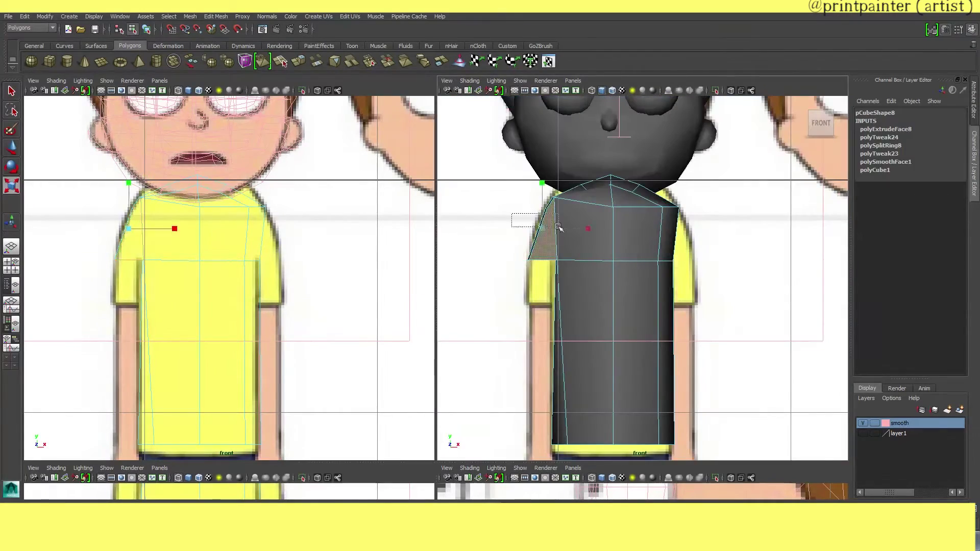
key("ctrl+e")
Step: Adjust the body's vertices in side view to match the side drawing
key("space")
key("F8")
key("4")
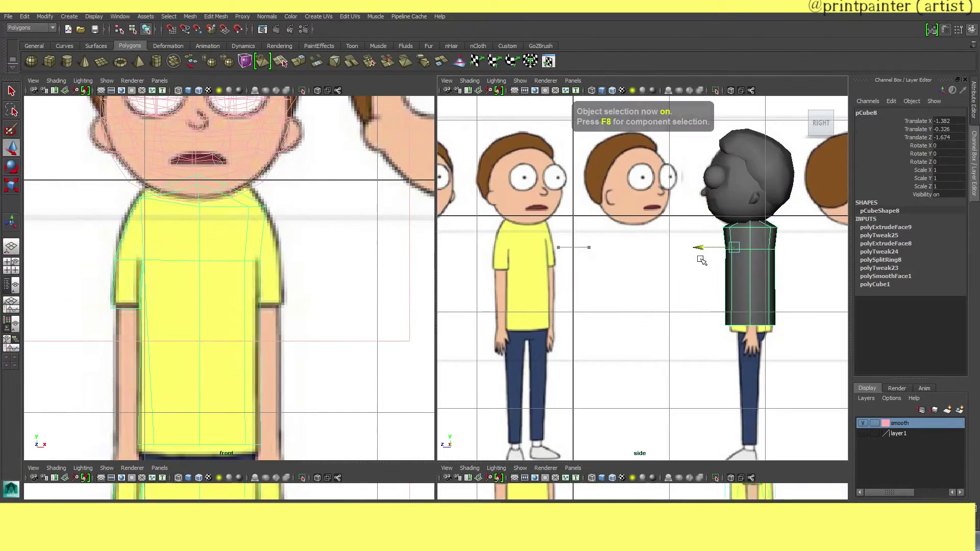
key("f")
key("F8")
left_click(587, 211)
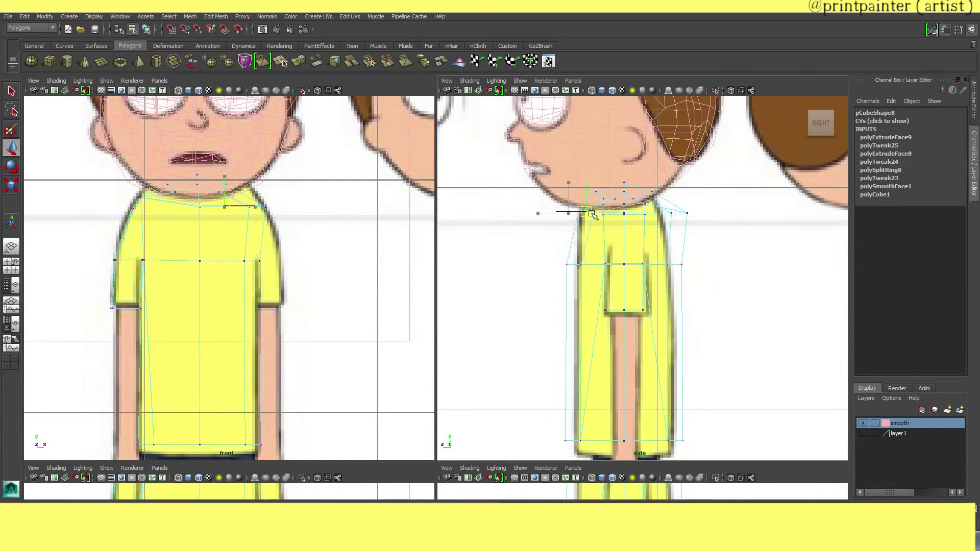
middle_click_drag(584, 271, 690, 236, "alt")
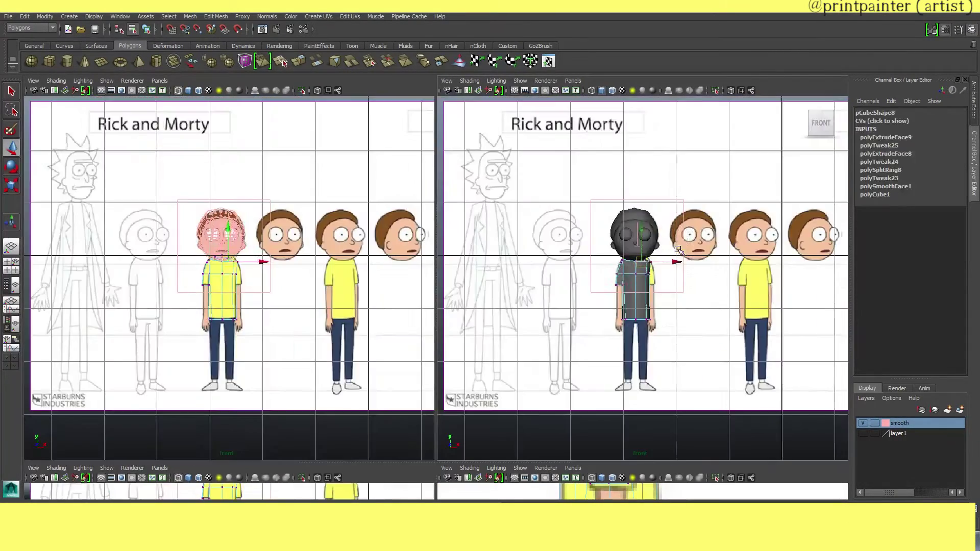
Step: Mirror the half pCube8 body into a full shirt and switch back to vertex editing
key("F8")
left_click(507, 45)
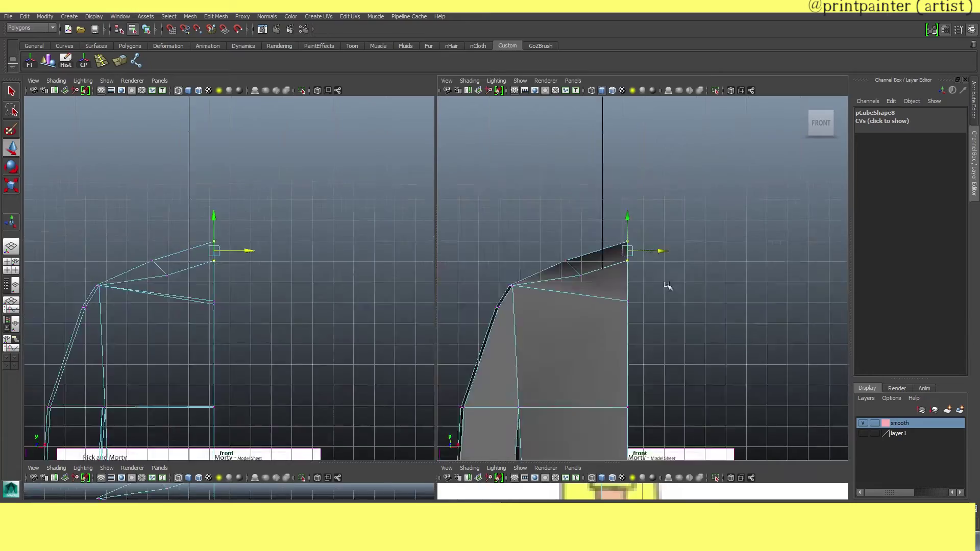
key("F8")
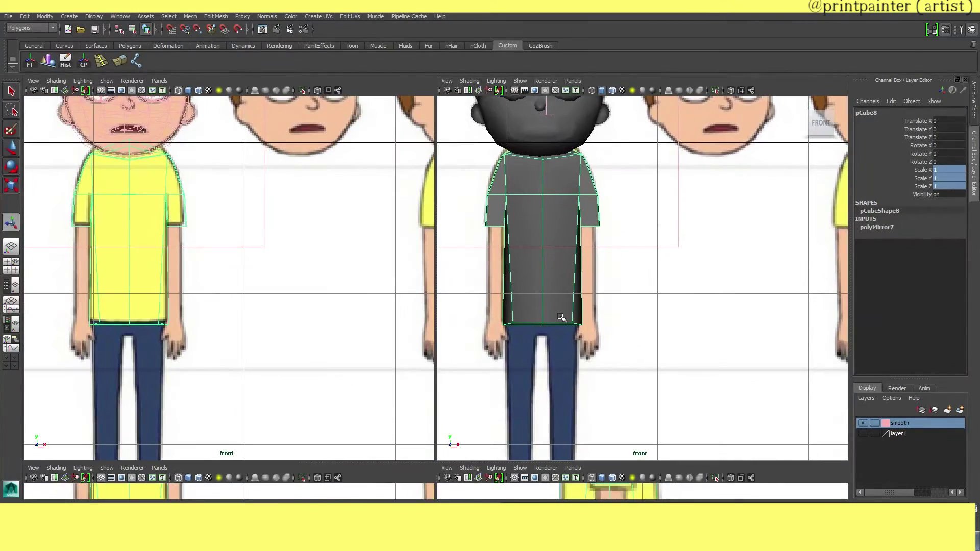
key("F8")
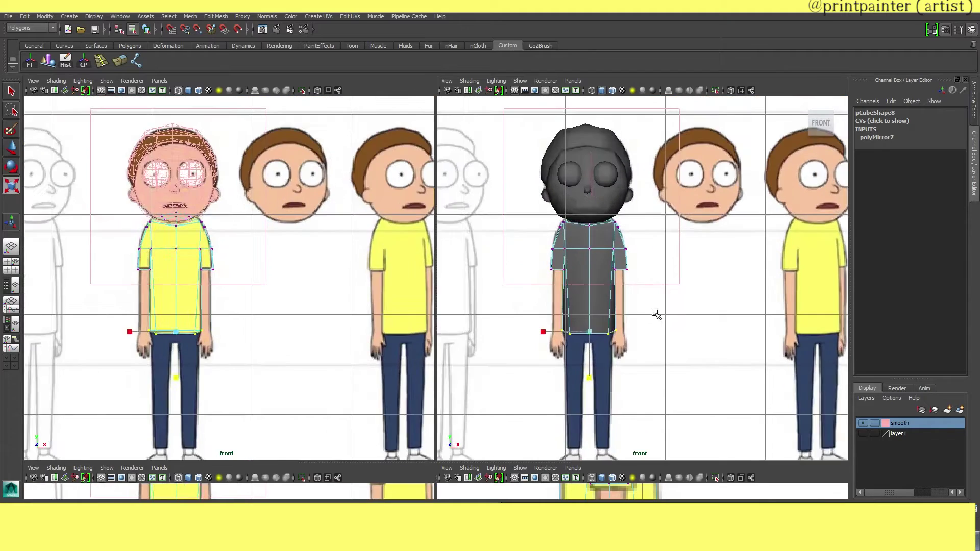
left_click(215, 16)
Step: Insert two edge loops around the body with the Insert Edge Loop Tool
scroll(643, 255, "up", 5)
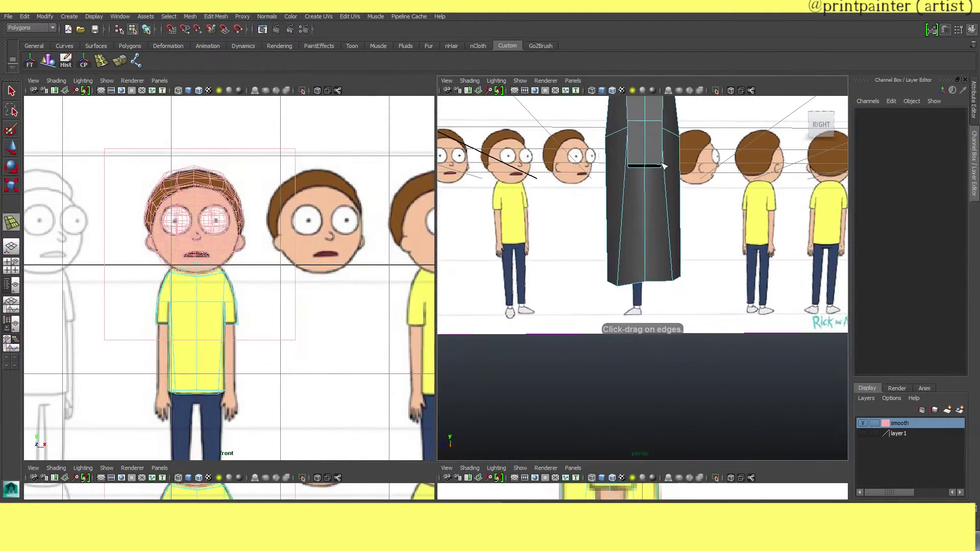
mouse_move(643, 255)
left_mouse_down("alt")
mouse_move(618, 166)
mouse_move(562, 207)
left_mouse_up("alt")
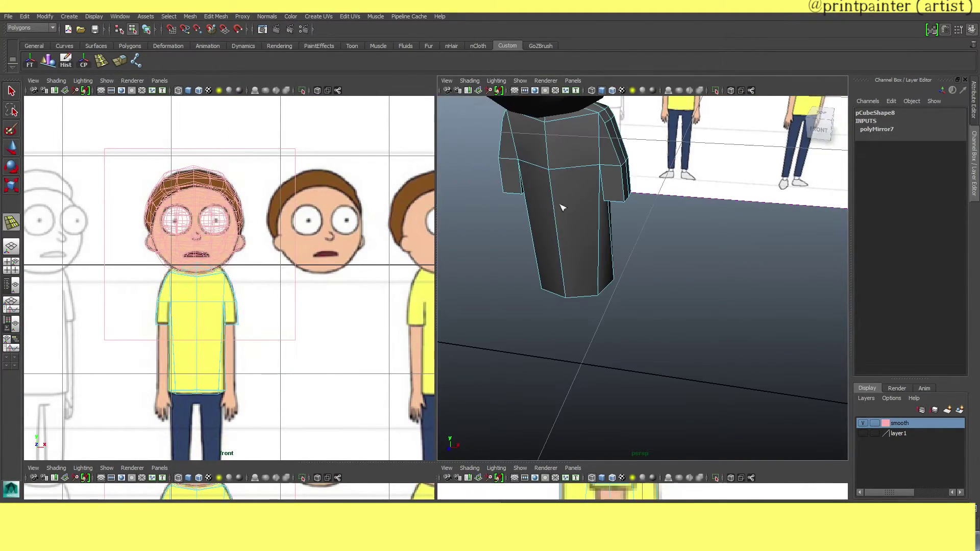
left_click(216, 16)
left_click(299, 121)
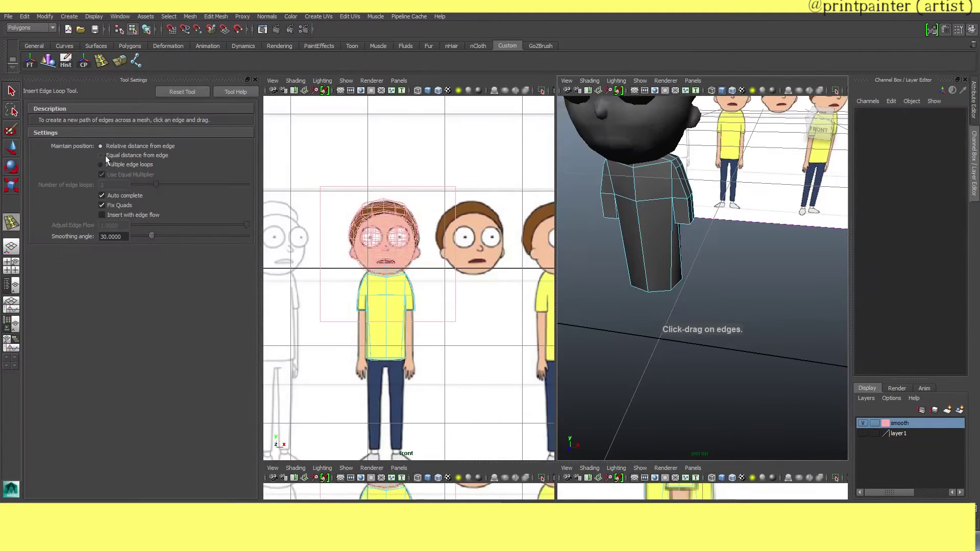
left_click(677, 266)
key("4")
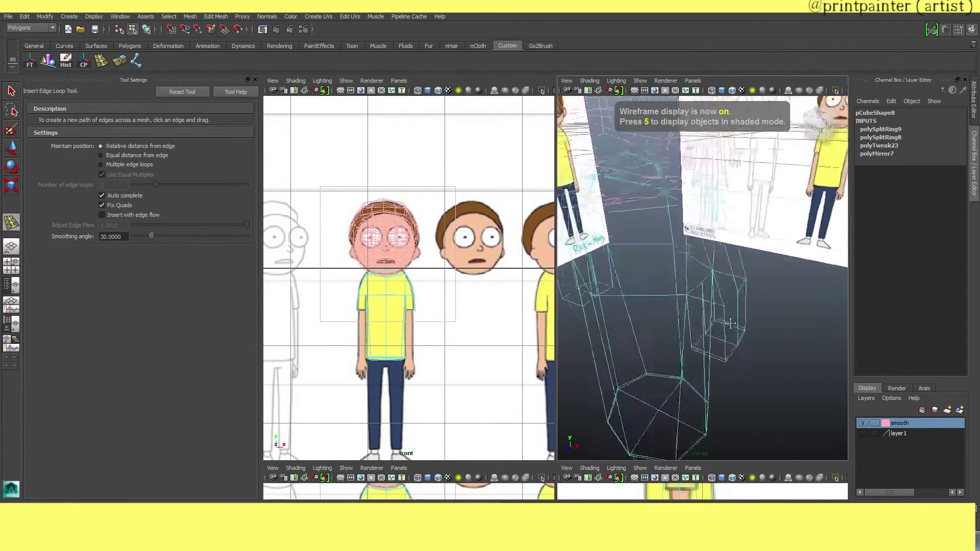
mouse_move(670, 151)
left_mouse_down("alt")
mouse_move(671, 285)
mouse_move(685, 251)
left_mouse_up("alt")
key("q")
key("5")
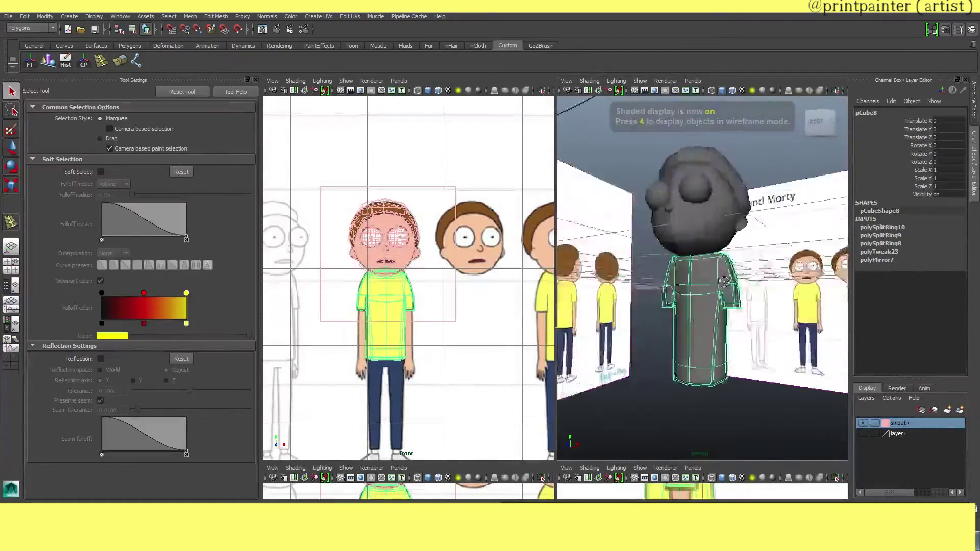
Step: Delete half the body's faces and mirror the remaining half back into a full body
key("F8")
key("F11")
key("Delete")
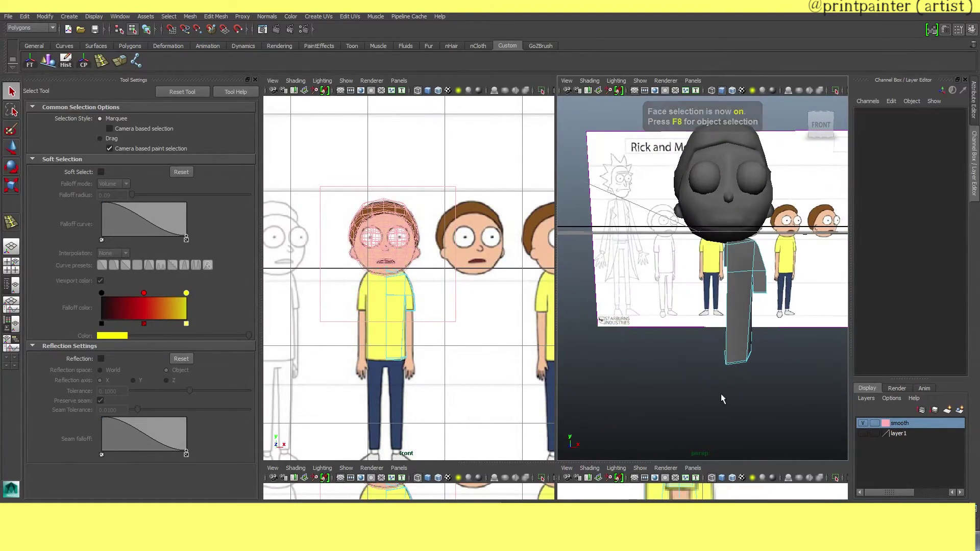
left_click_drag(686, 251, 700, 372, "alt")
key("F8")
left_click_drag(950, 170, 950, 187)
type("22")
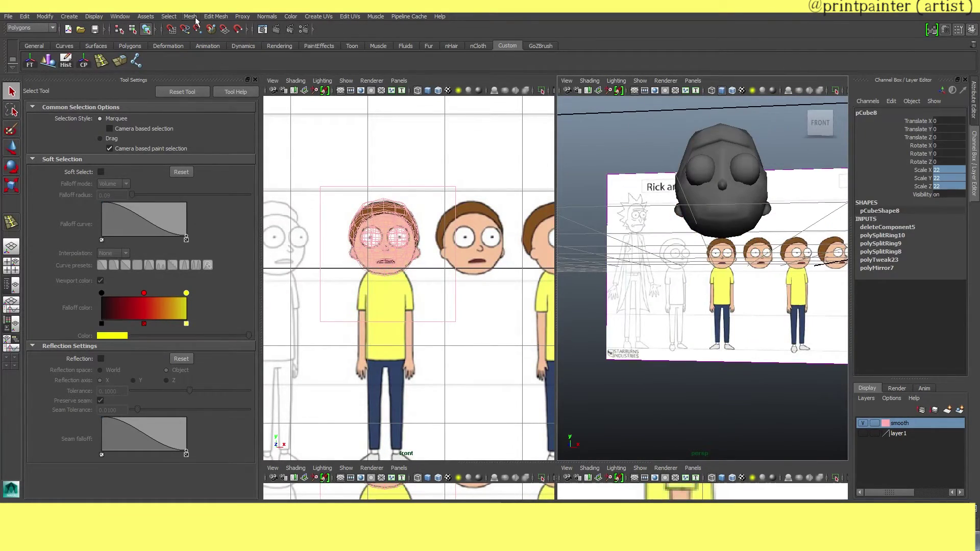
key("Return")
left_click(190, 16)
left_click(240, 228)
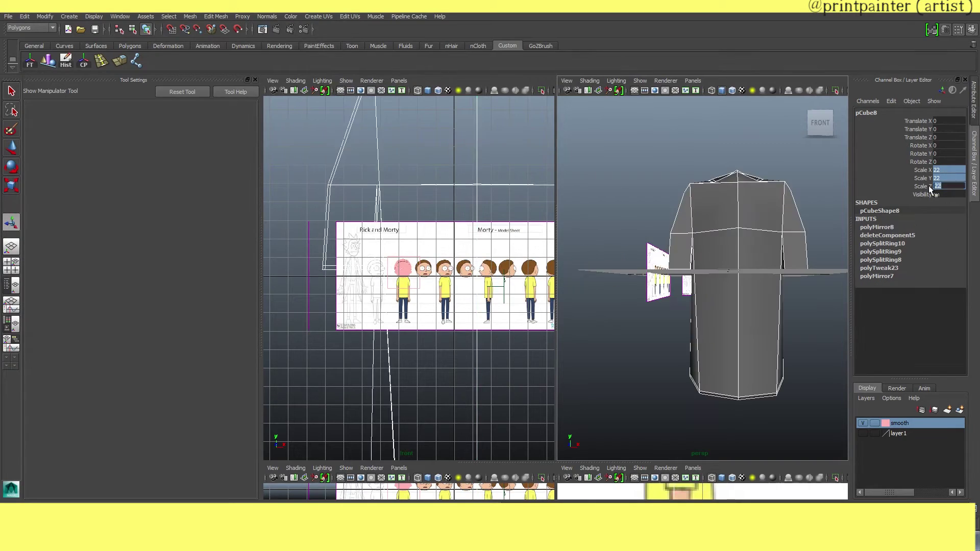
key("ctrl+z")
key("ctrl+z")
Step: Rename the body object to 'shirt'
left_click(870, 116)
type("shirt")
key("Return")
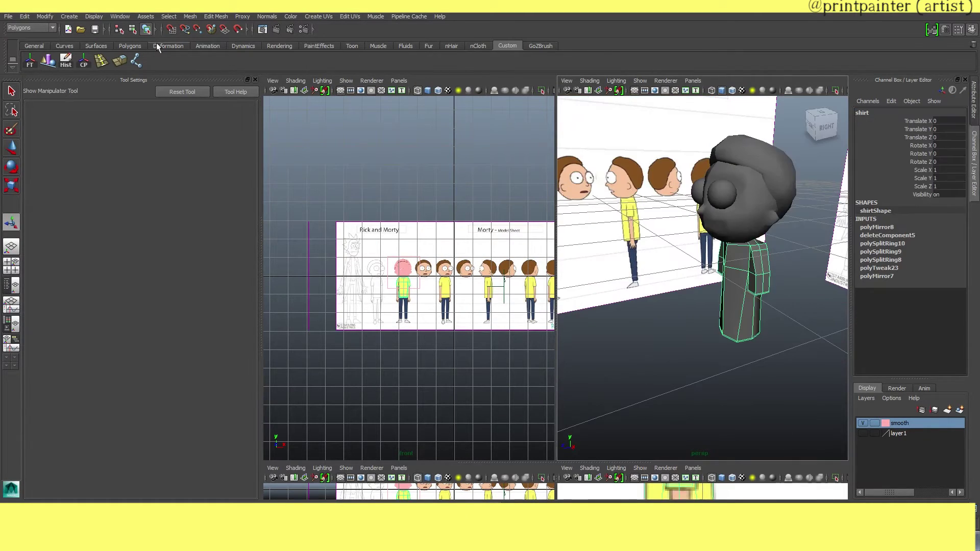
key("space")
Step: Delete the shirt's construction history, then select and orbit around the head and shirt
key("alt+shift+d")
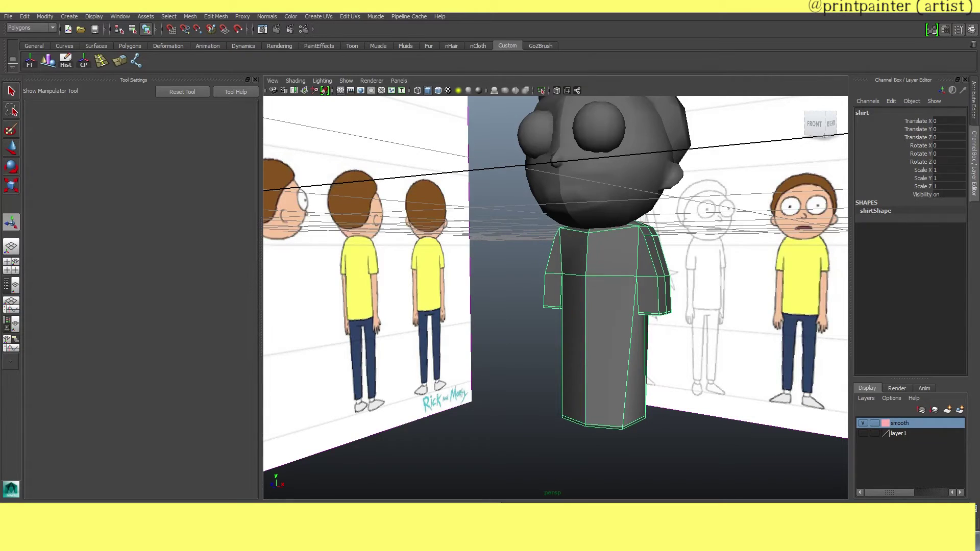
left_click(438, 312)
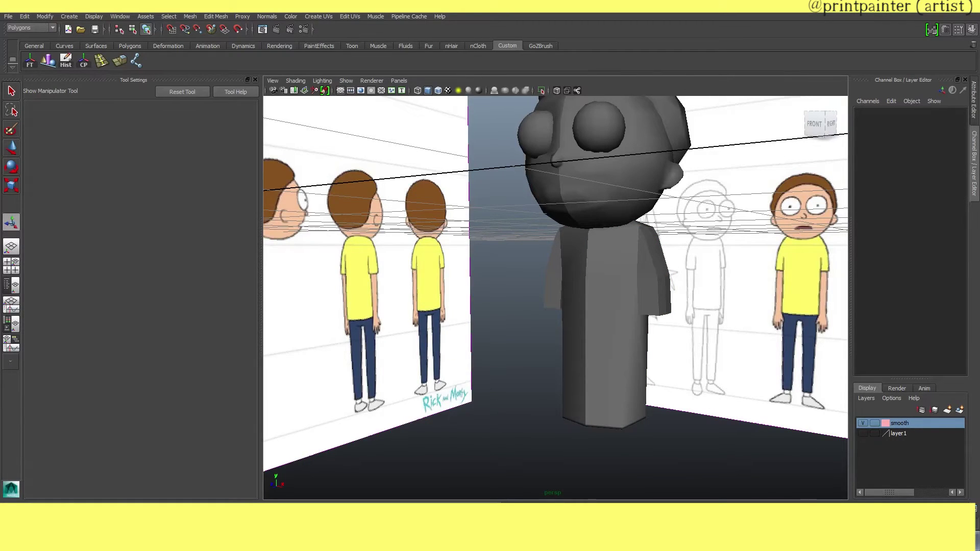
left_click(592, 173)
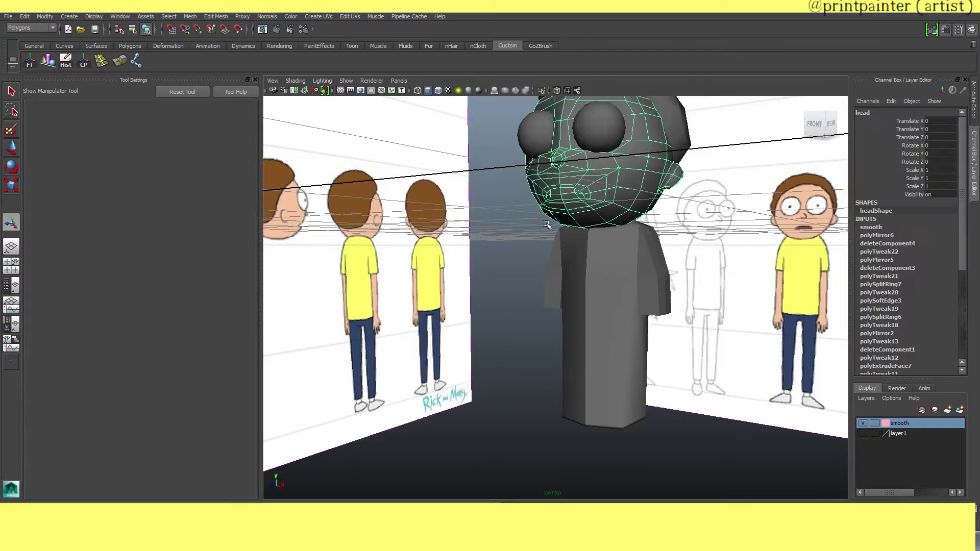
left_click_drag(591, 205, 514, 339, "alt")
right_click_drag(513, 340, 489, 398, "alt")
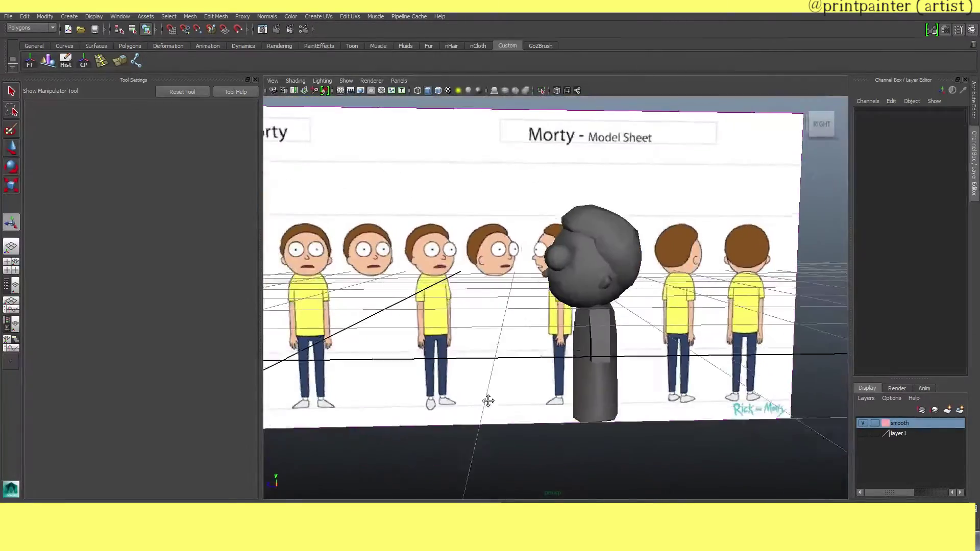
left_click(535, 438)
mouse_move(535, 437)
left_mouse_down("alt")
mouse_move(671, 396)
mouse_move(477, 322)
left_mouse_up("alt")
key("F10")
key("r")
Step: Orbit and zoom around the shirt to inspect its sleeve and underside
mouse_move(477, 322)
right_mouse_down("alt")
mouse_move(565, 278)
mouse_move(464, 376)
right_mouse_up("alt")
left_click_drag(464, 376, 477, 376, "alt")
right_click_drag(476, 376, 564, 348, "alt")
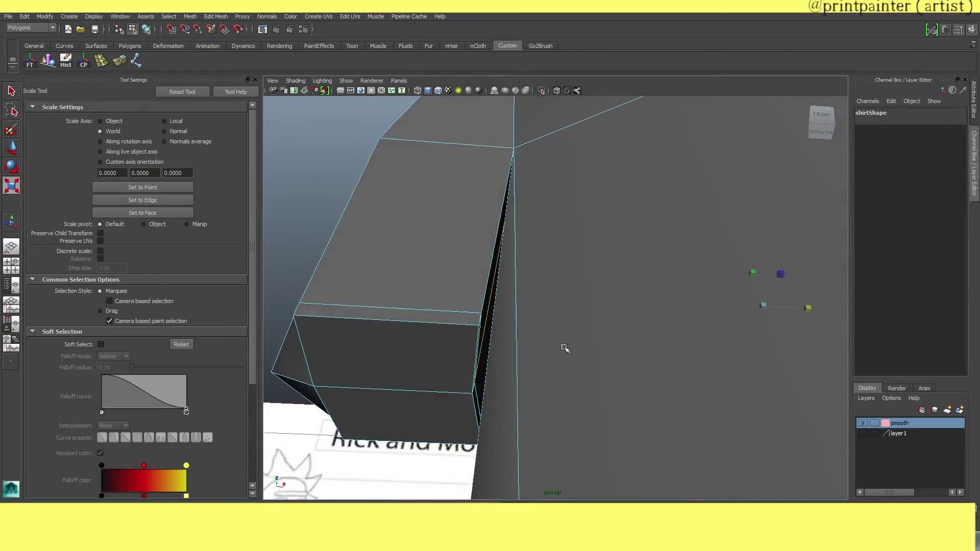
left_click_drag(564, 347, 712, 304, "alt")
right_click_drag(712, 303, 565, 372, "alt")
key("F11")
mouse_move(565, 372)
left_mouse_down("alt")
mouse_move(572, 352)
mouse_move(638, 388)
left_mouse_up("alt")
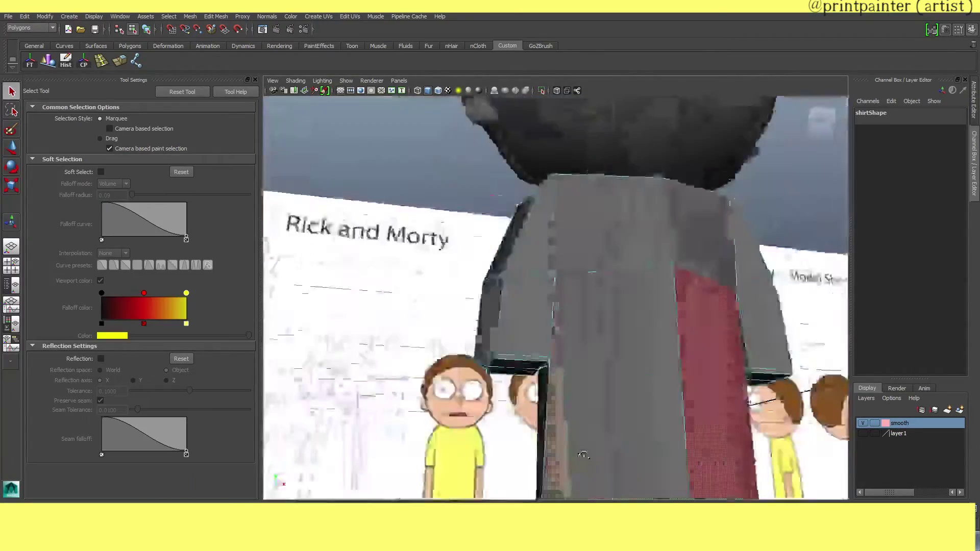
right_click_drag(637, 388, 665, 409, "alt")
mouse_move(665, 409)
left_mouse_down("alt")
mouse_move(583, 400)
mouse_move(632, 428)
mouse_move(608, 436)
mouse_move(659, 433)
left_mouse_up("alt")
Step: Select the vertices along the shirt's hem and scale them, checking side and front views
key("w")
left_click(587, 403)
key("r")
key("F9")
mouse_move(658, 433)
right_mouse_down("alt")
mouse_move(638, 443)
mouse_move(644, 449)
right_mouse_up("alt")
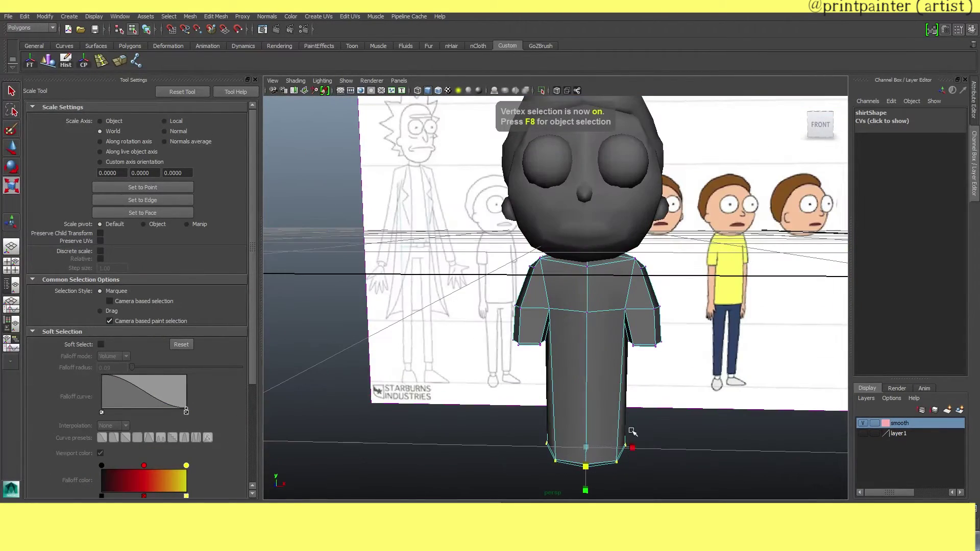
key("space")
left_click_drag(644, 449, 483, 340)
key("q")
key("space")
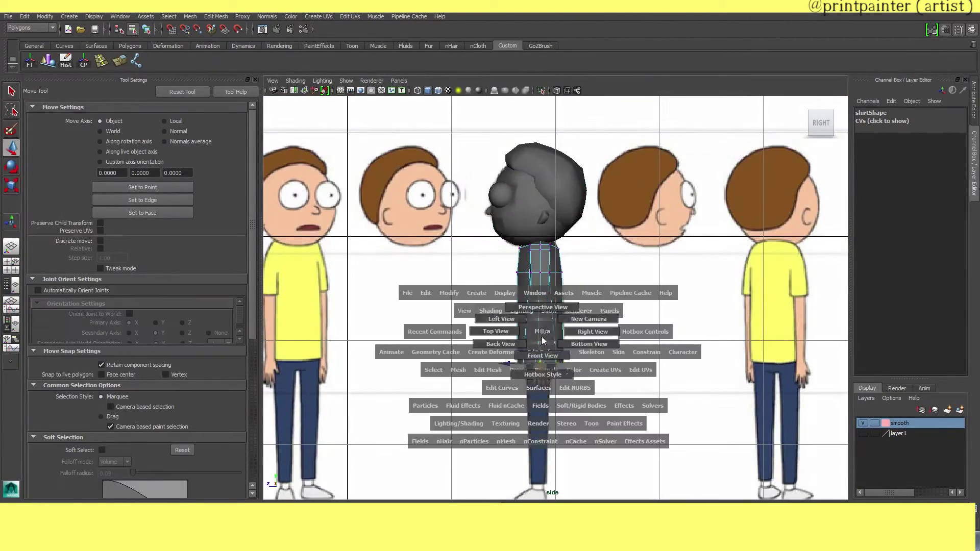
mouse_move(523, 375)
left_mouse_down()
mouse_move(523, 361)
mouse_move(457, 280)
mouse_move(511, 255)
mouse_move(477, 264)
mouse_move(549, 385)
left_mouse_up()
Step: In object mode, select the head, then select the shirt from a side angle
key("F8")
left_click(558, 229)
key("w")
left_click(477, 264)
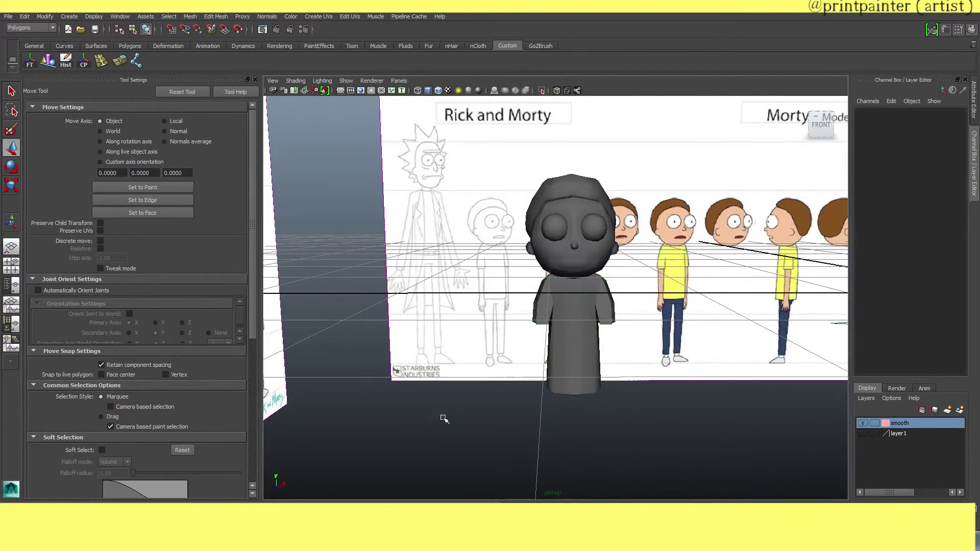
left_click_drag(437, 416, 572, 310, "alt")
left_click(571, 310)
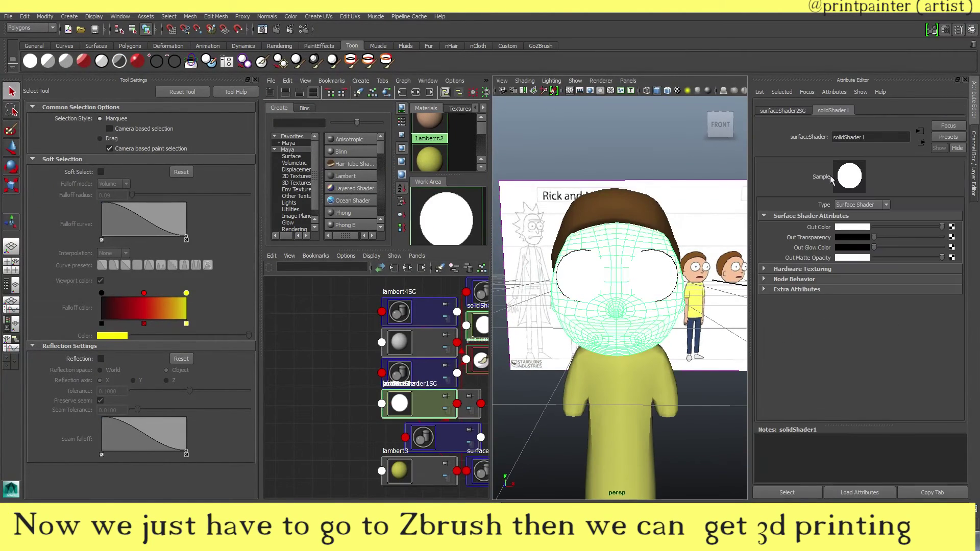
Step: Add toon outlines to the head and set Local Occlusion to All Toon Surfaces
left_click(119, 61)
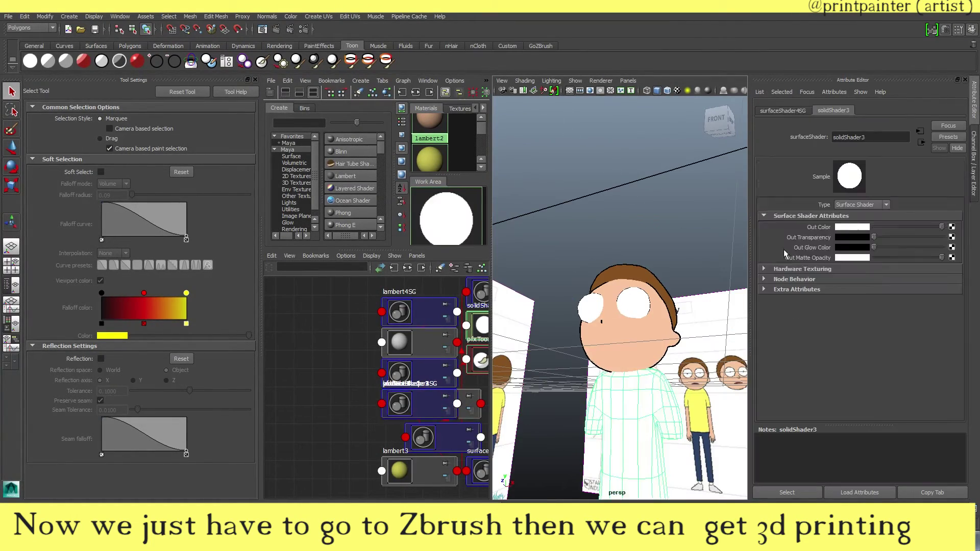
left_click(647, 309)
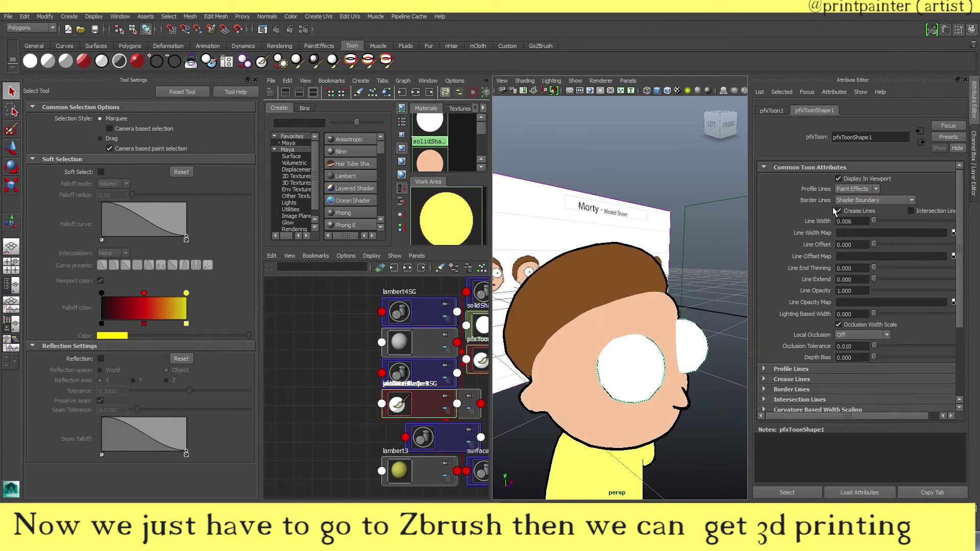
left_click(856, 357)
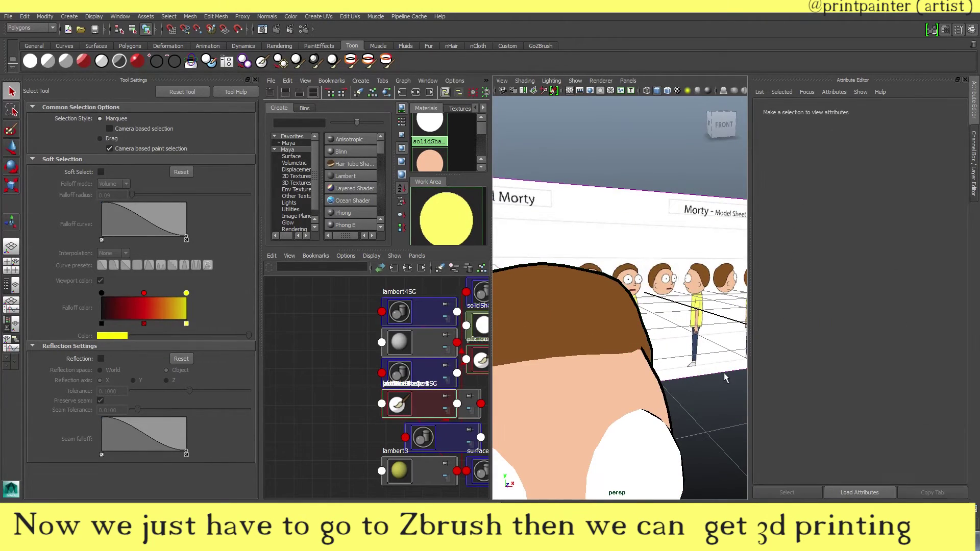
scroll(868, 360, "down", 5)
left_click(612, 360)
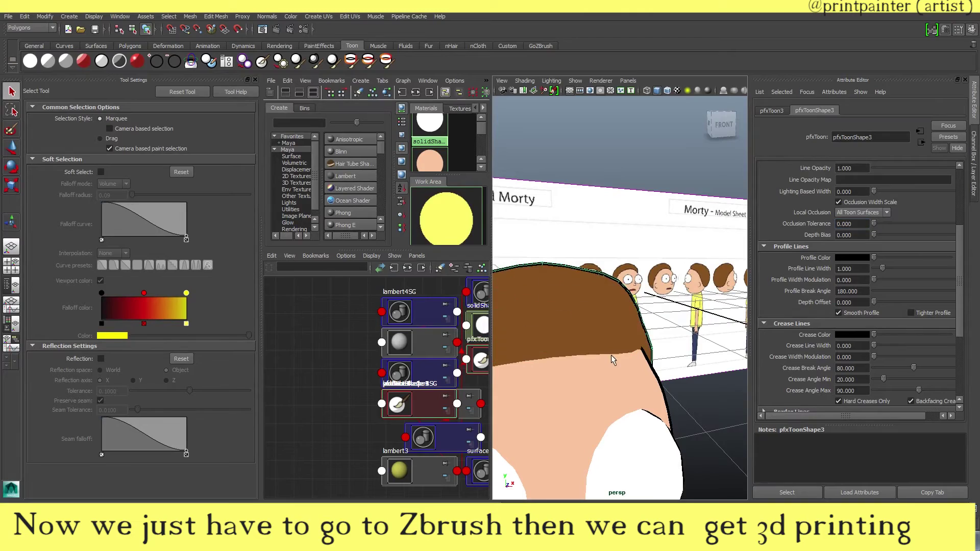